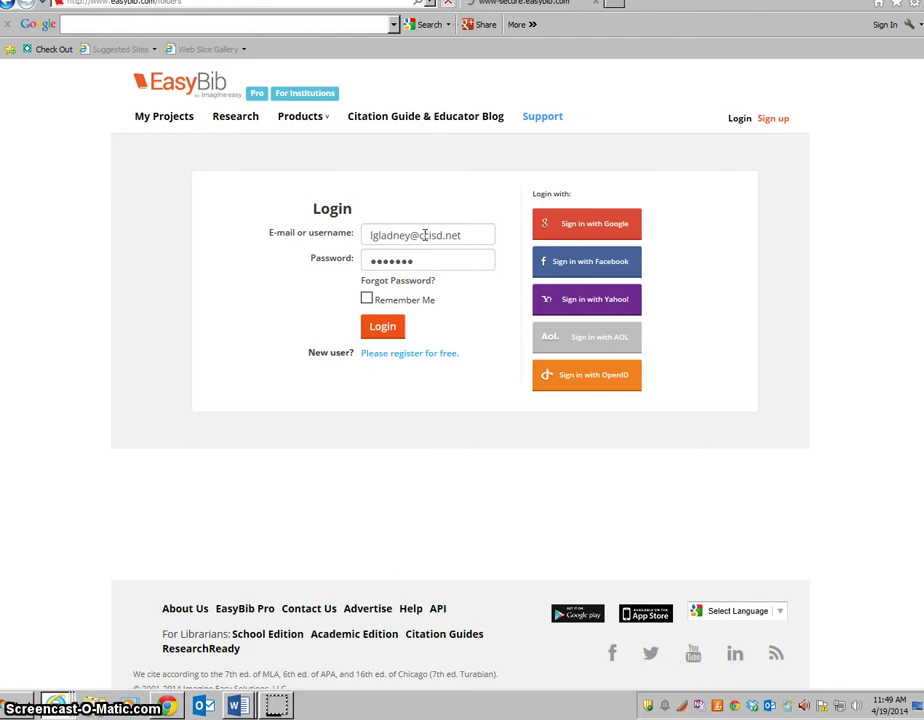
Step: Log in with the entered account details and open the notebook of the John Green project
key(Return)
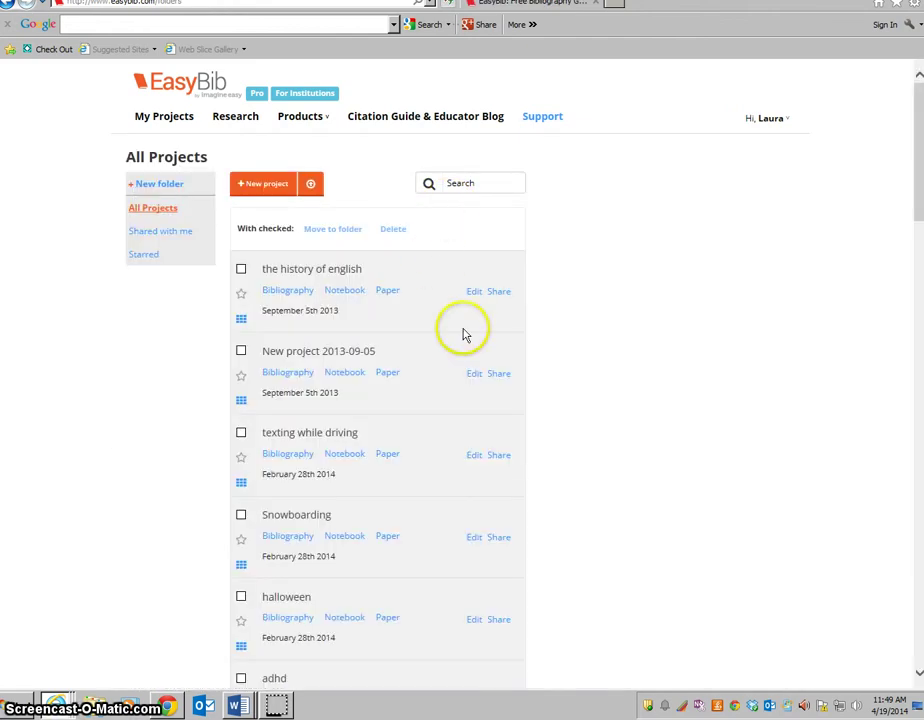
scroll(465, 332, down, 10)
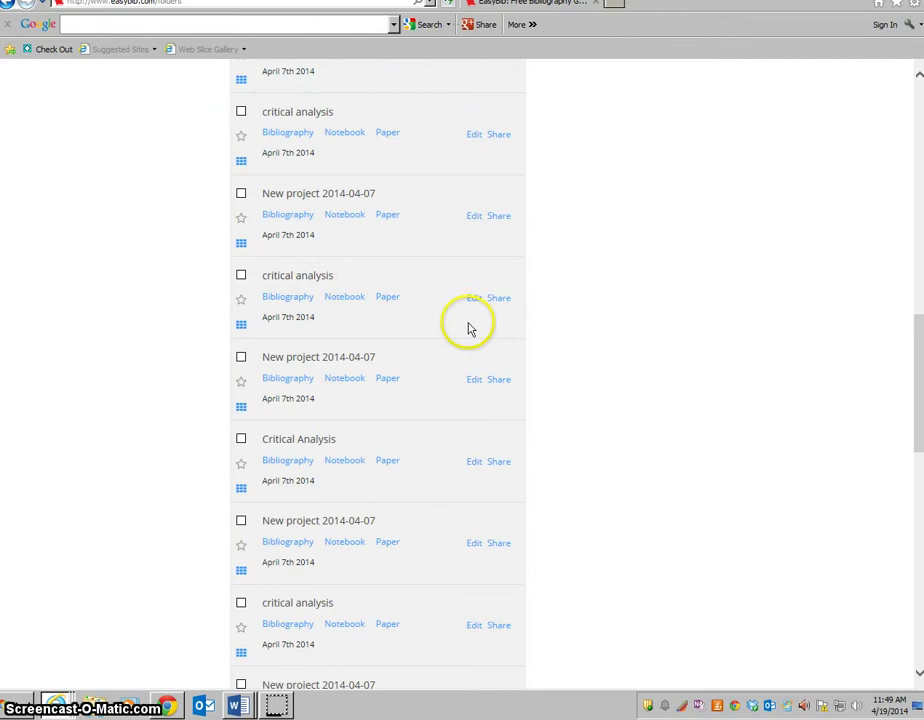
scroll(469, 328, down, 10)
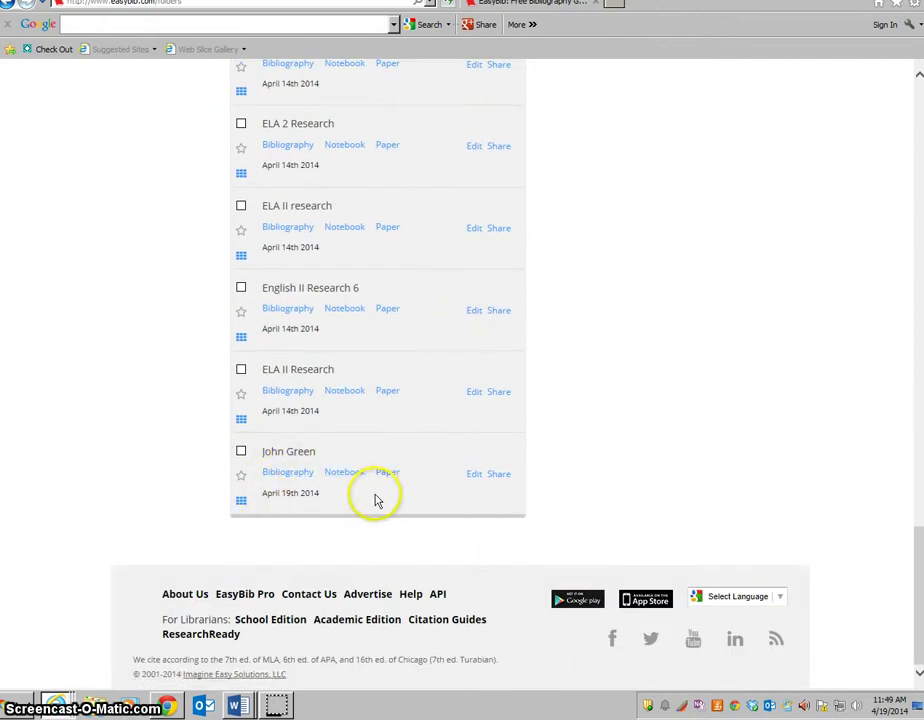
click(476, 476)
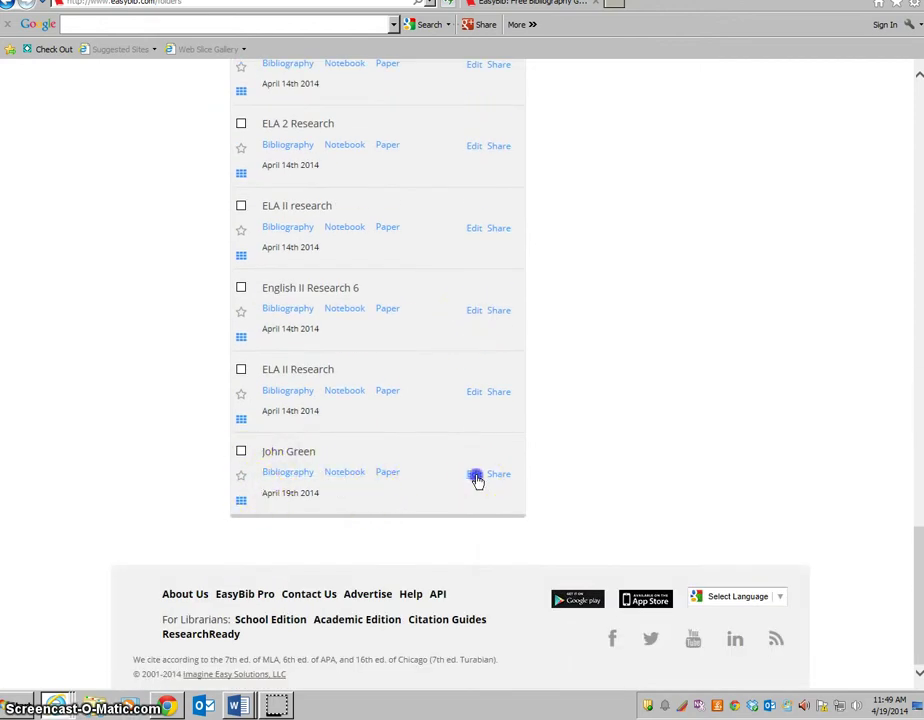
click(645, 350)
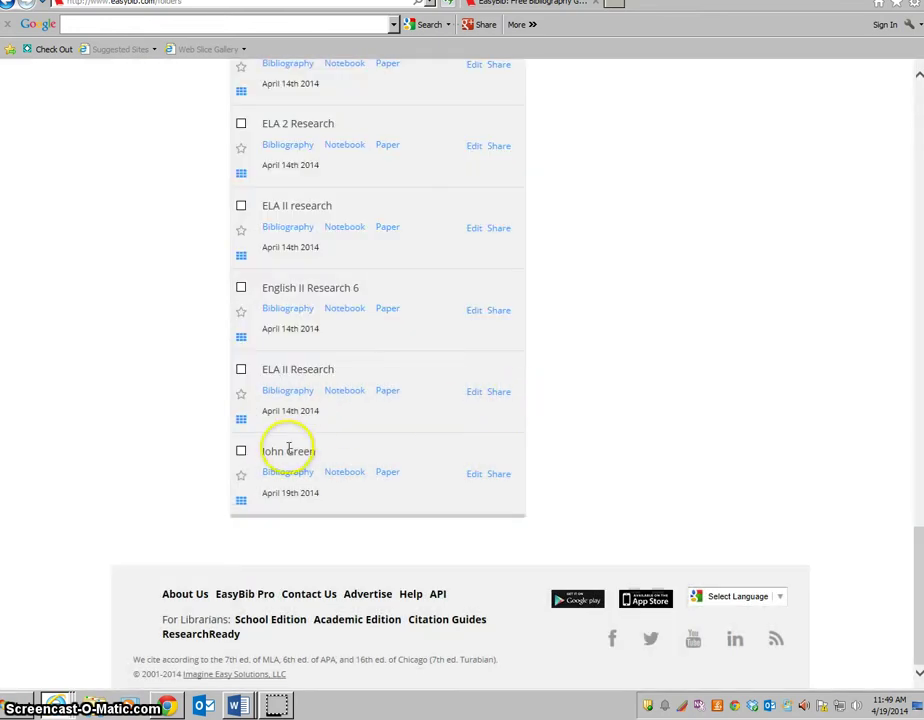
double_click(287, 449)
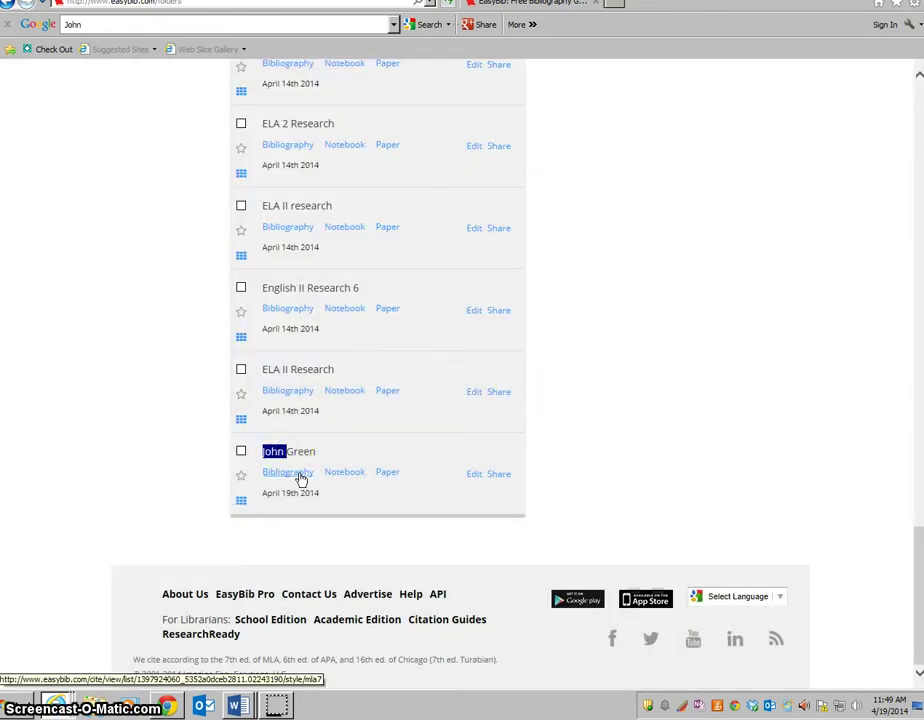
click(344, 474)
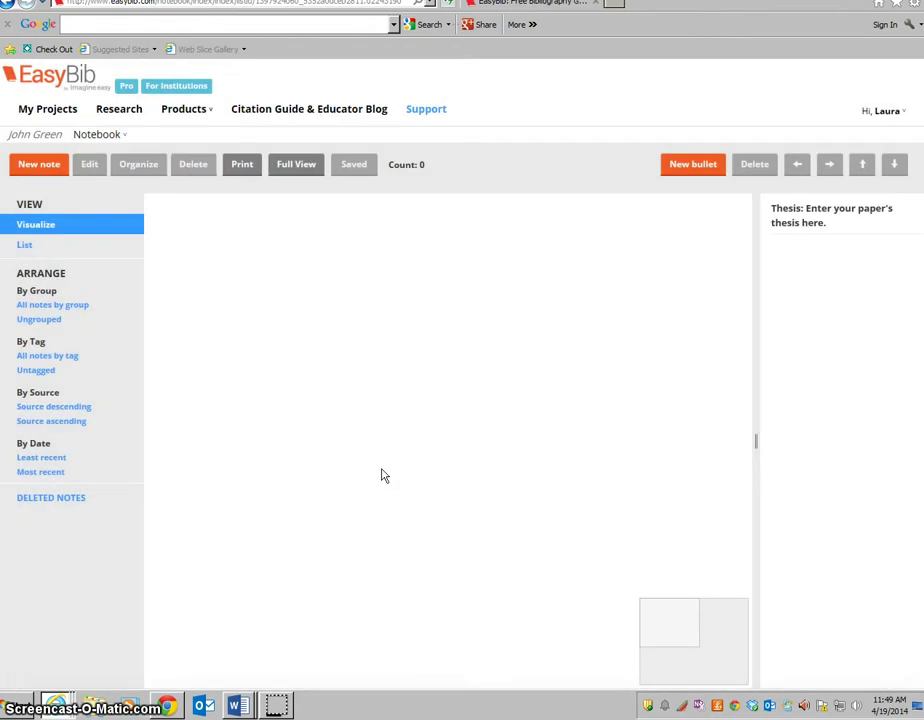
Step: Open the Research section and search the student bibliographies for "john green"
click(201, 160)
click(120, 116)
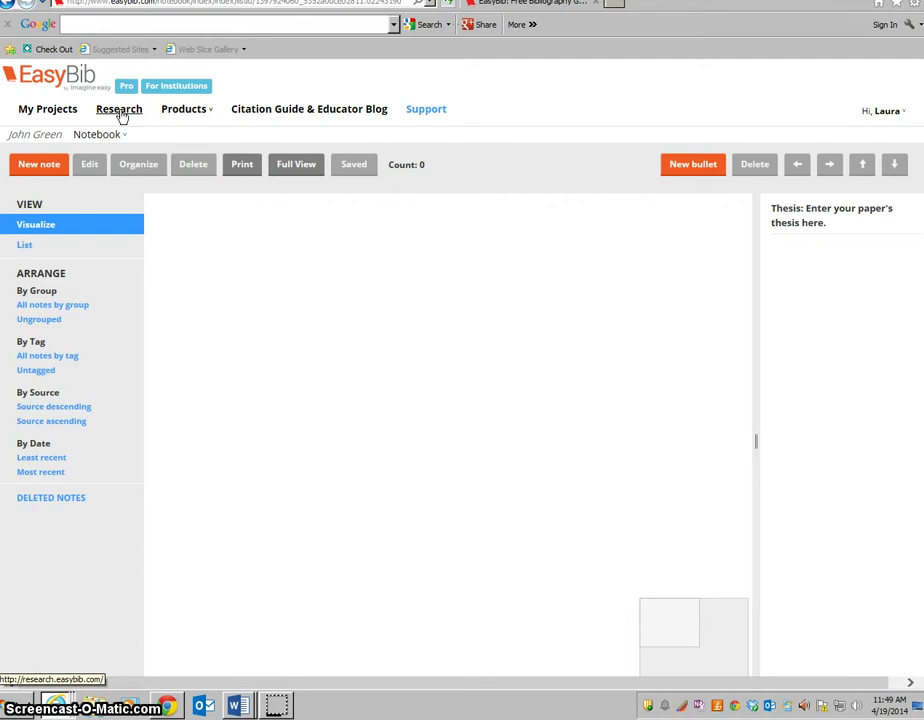
click(120, 115)
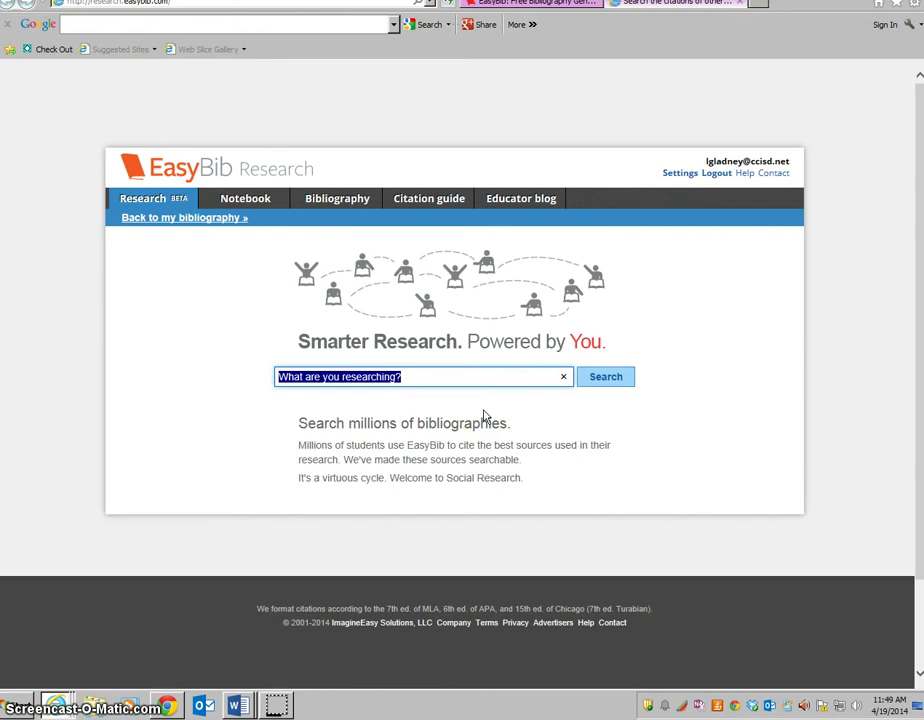
text(john green)
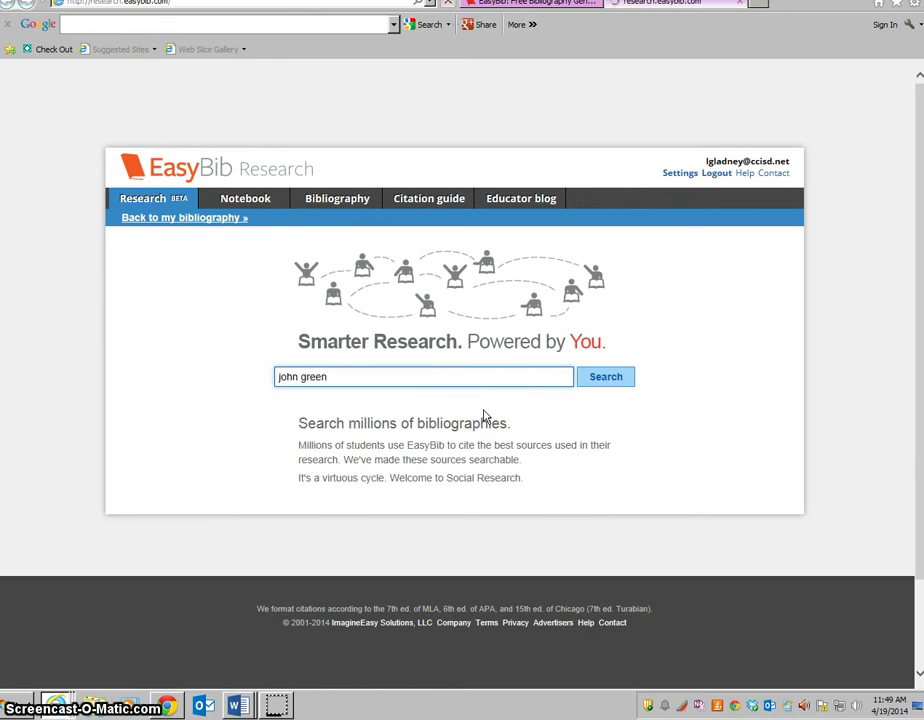
key(Return)
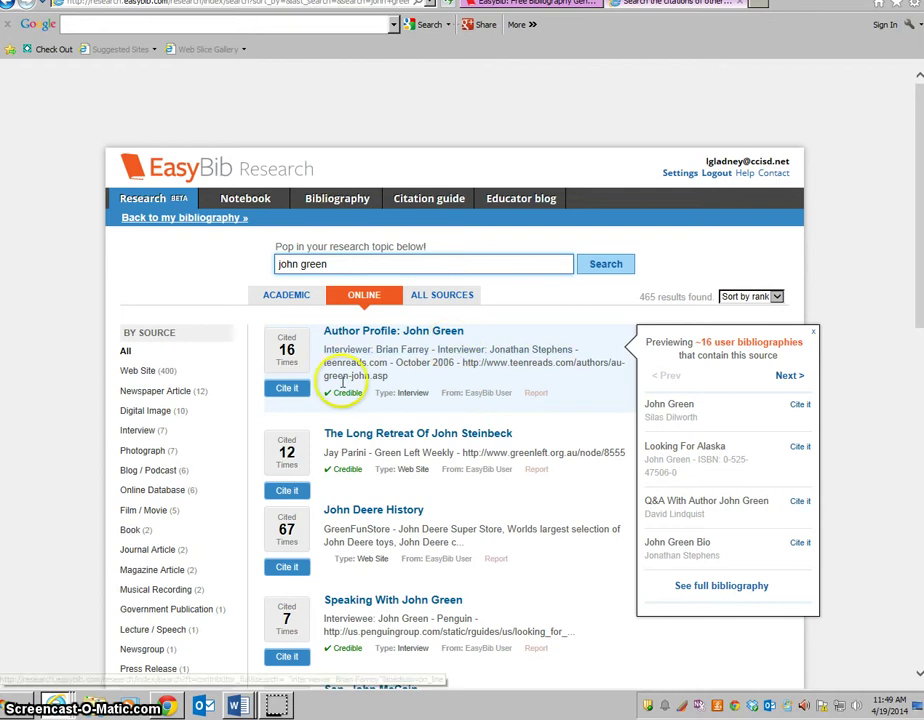
Step: Check the credibility ratings of the online results and open the source "Author Profile: John Green"
click(816, 334)
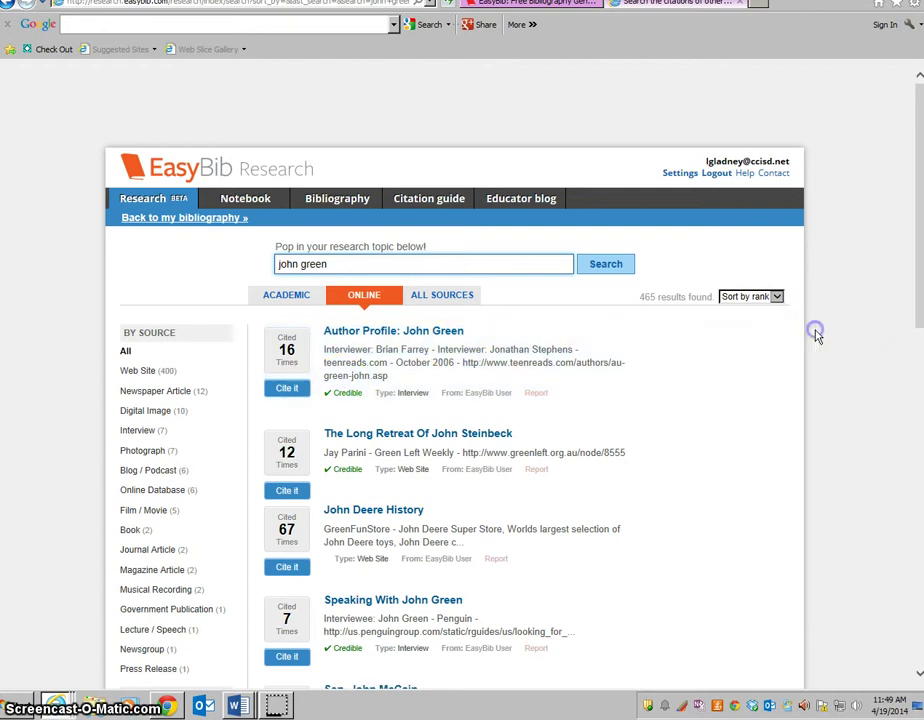
mouse_move(313, 394)
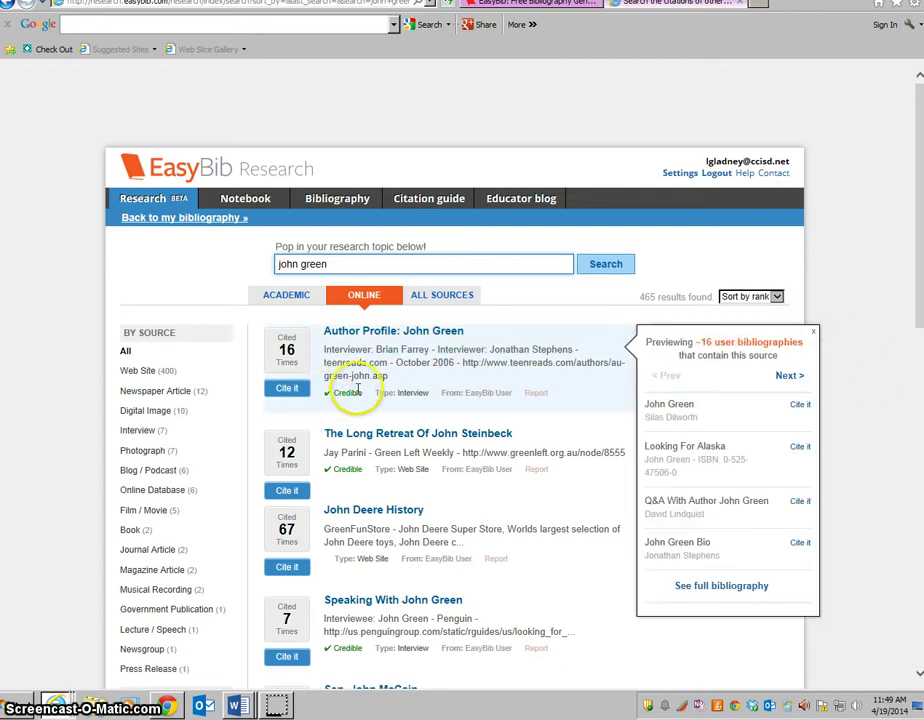
scroll(358, 440, down, 10)
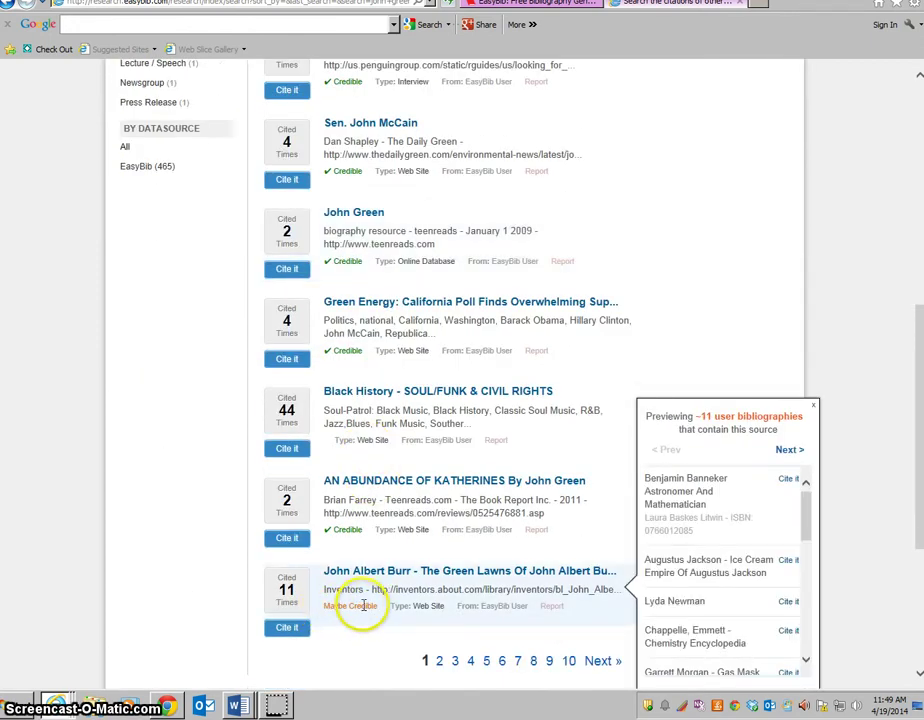
scroll(360, 605, up, 5)
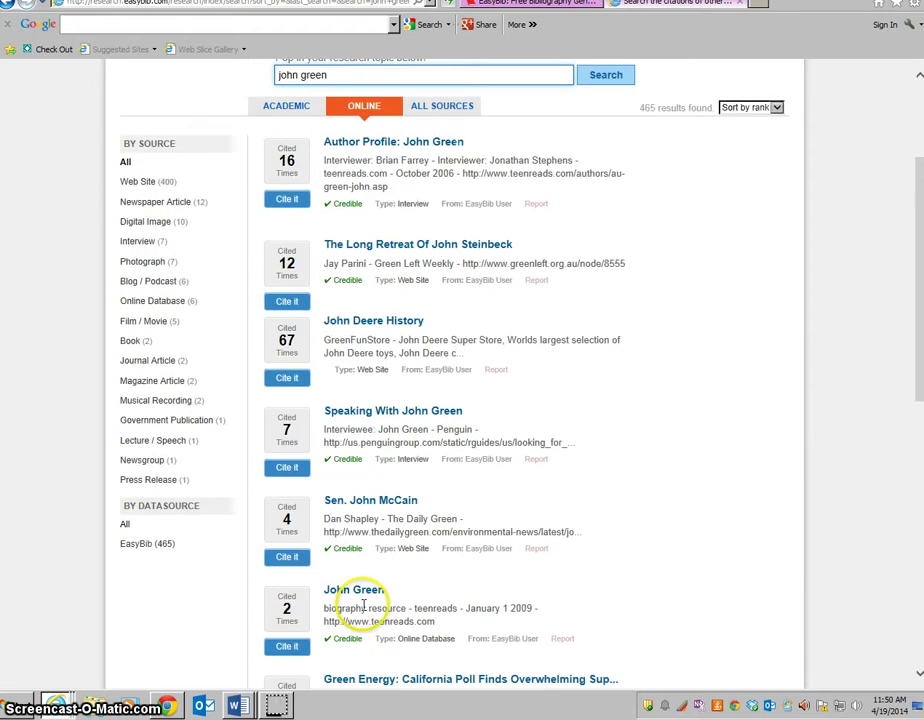
mouse_move(385, 338)
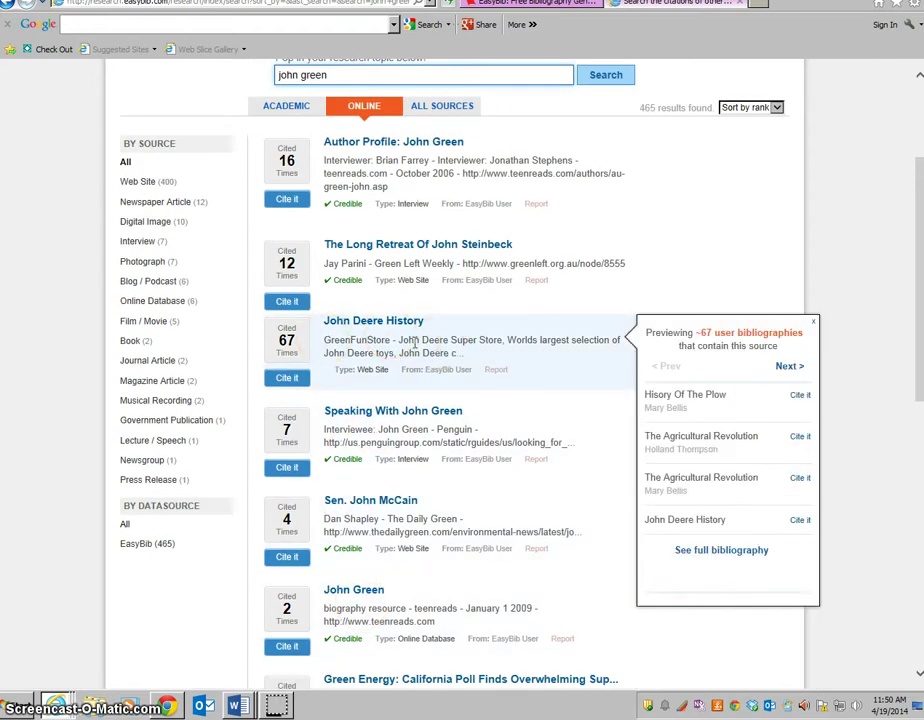
scroll(414, 345, up, 3)
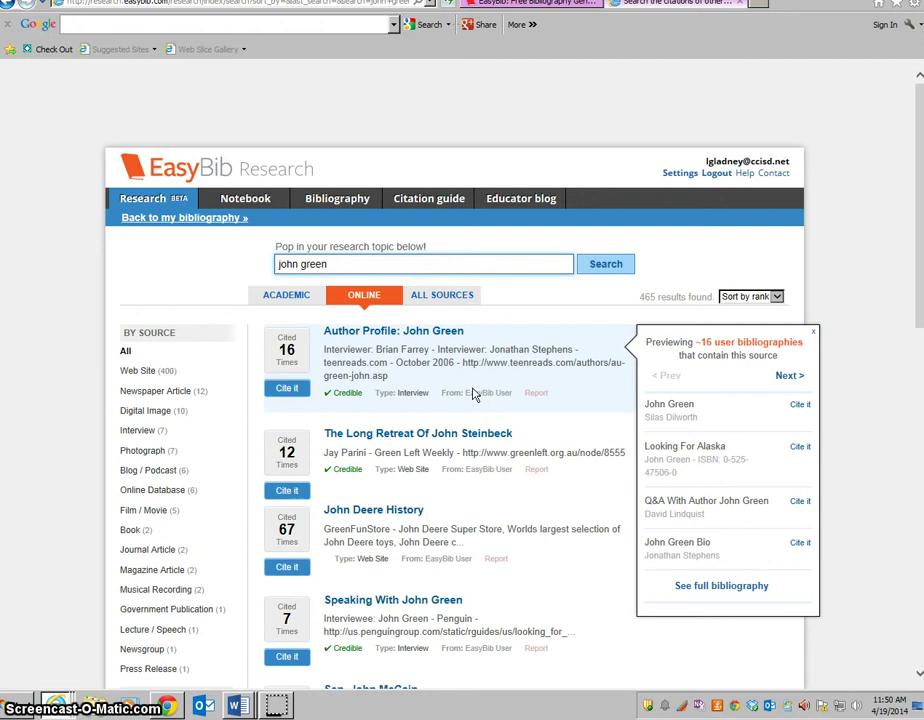
click(476, 362)
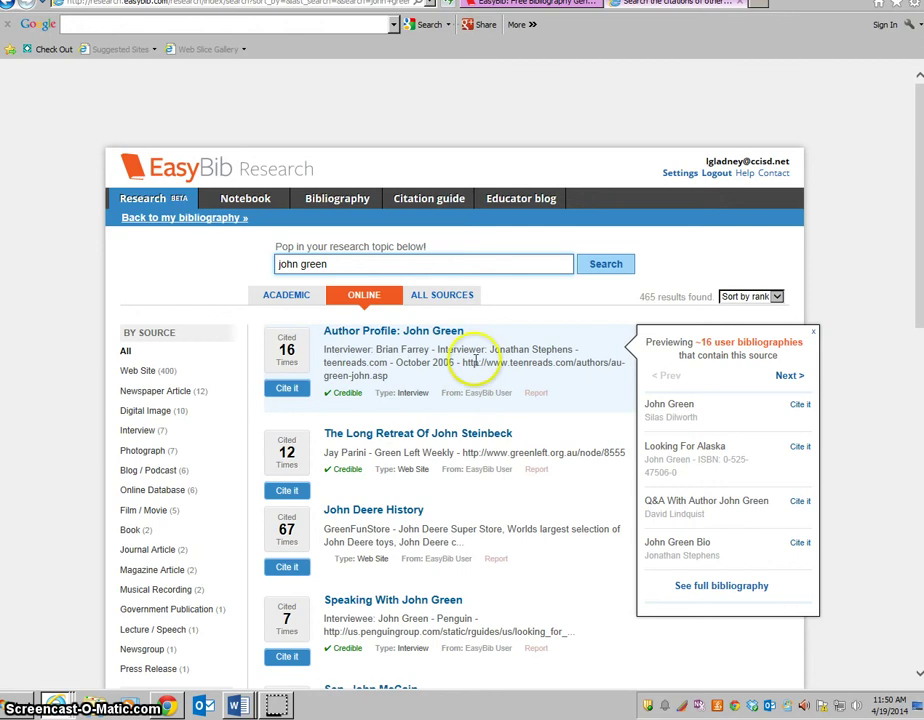
click(364, 336)
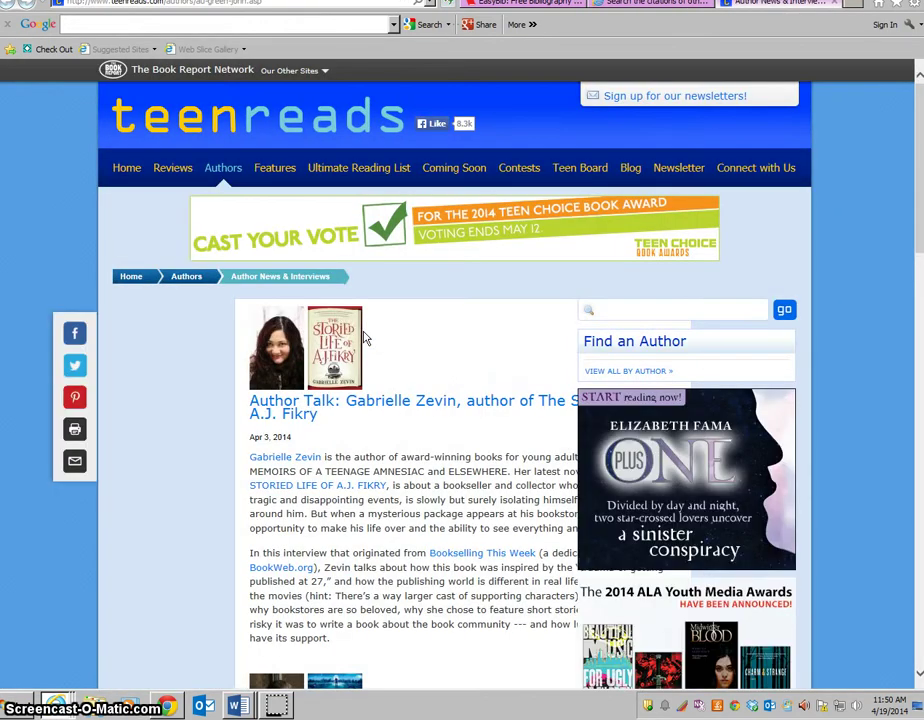
Step: Search the Teenreads site for "john green" and open his author page
scroll(462, 385, down, 4)
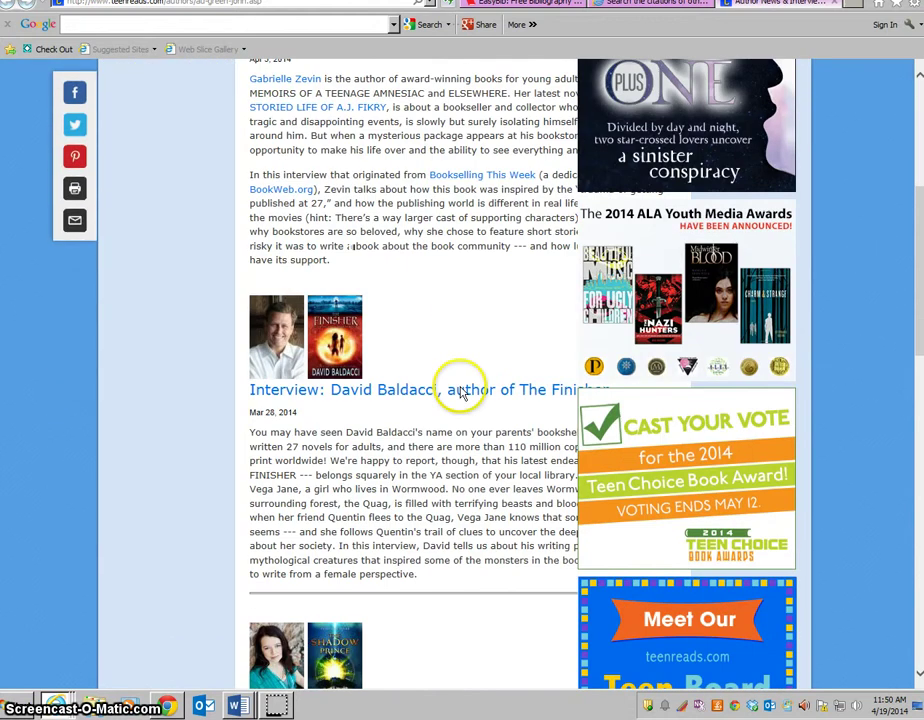
scroll(462, 395, down, 10)
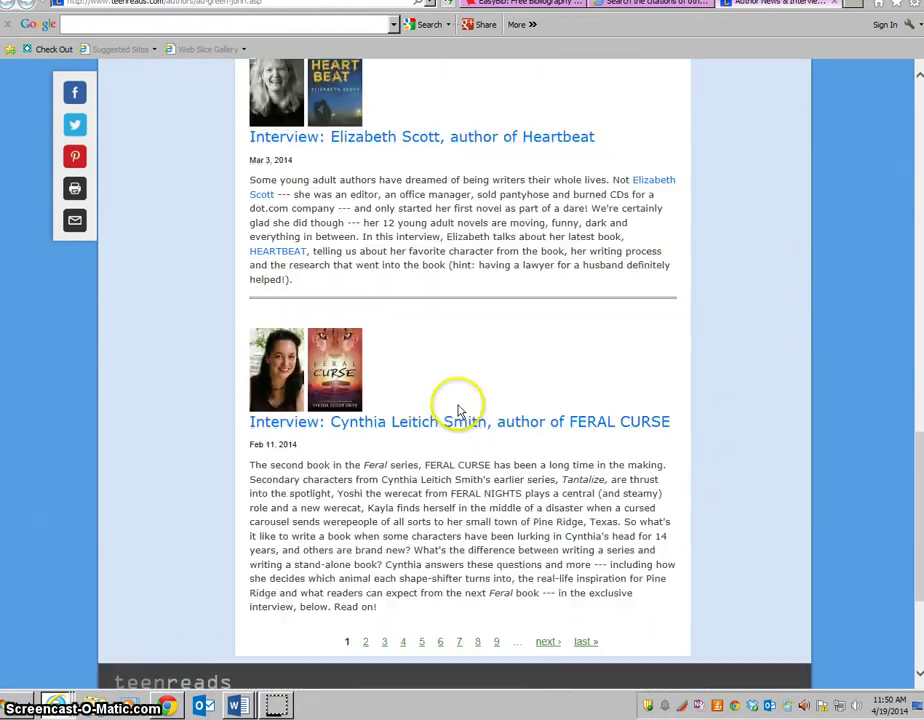
scroll(460, 410, down, 3)
scroll(460, 410, up, 15)
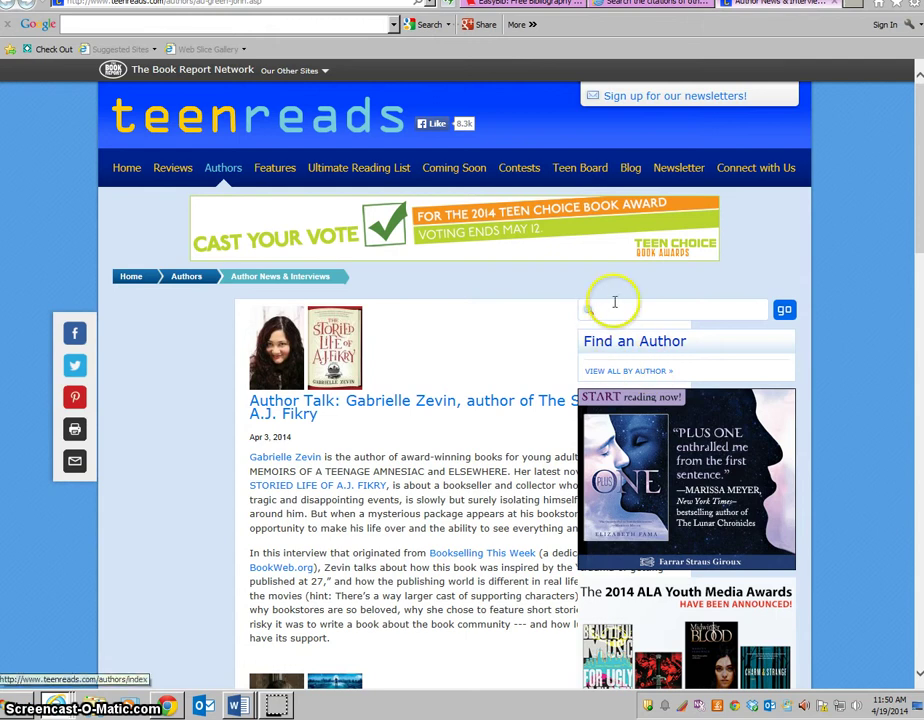
click(618, 311)
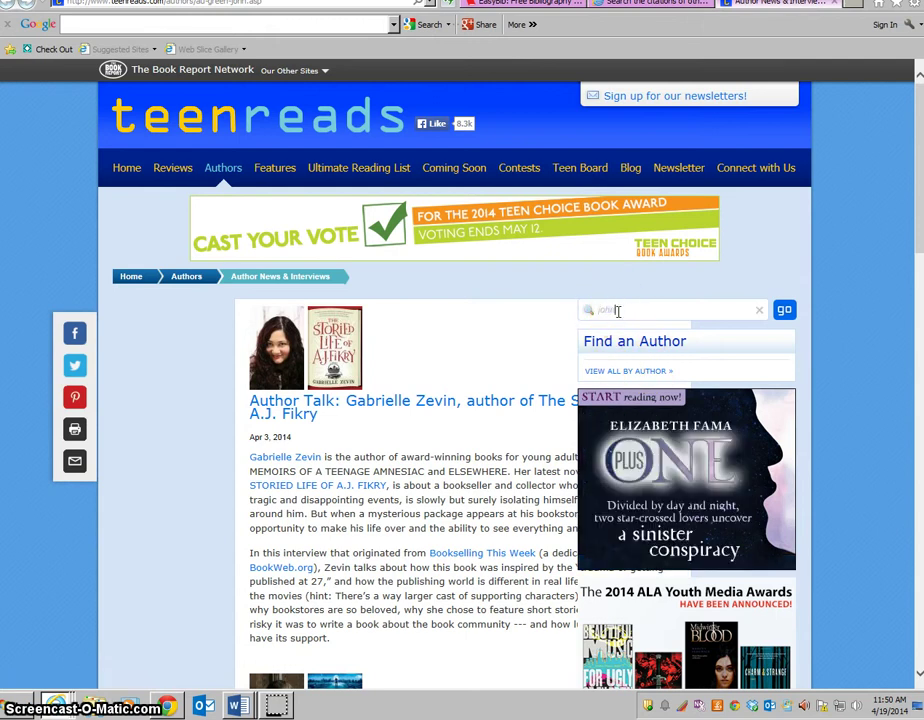
text(john green)
key(Return)
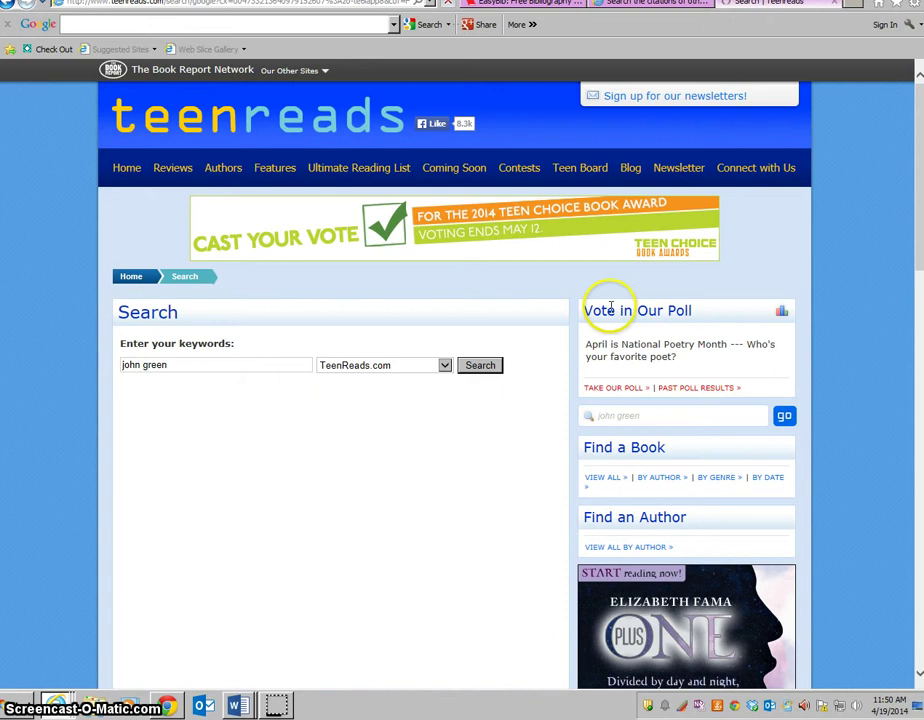
click(191, 452)
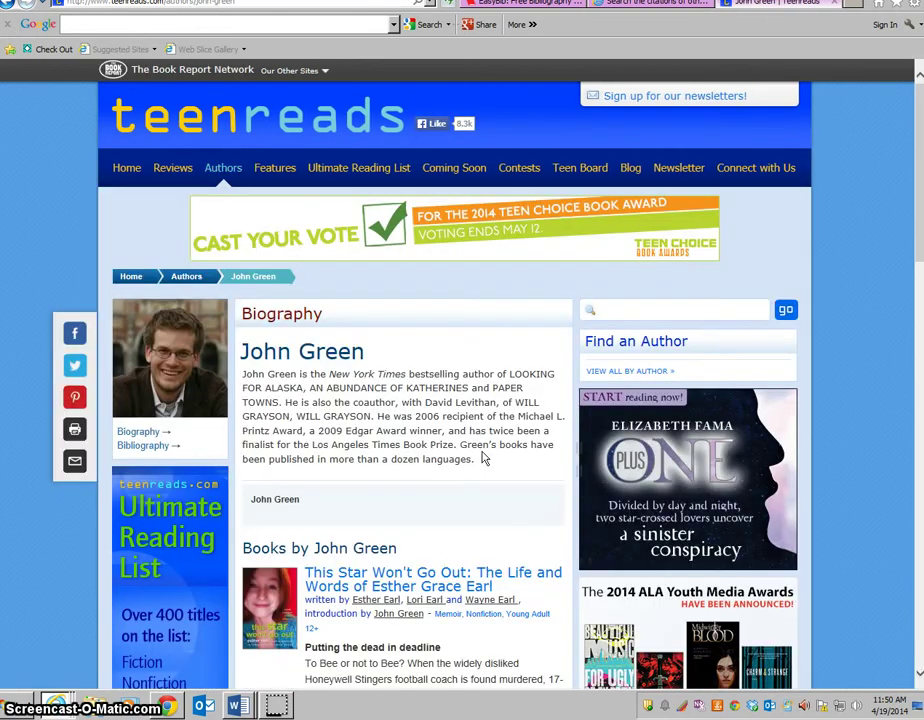
Step: Examine the biography and the list of books on John Green's author page
scroll(486, 458, down, 3)
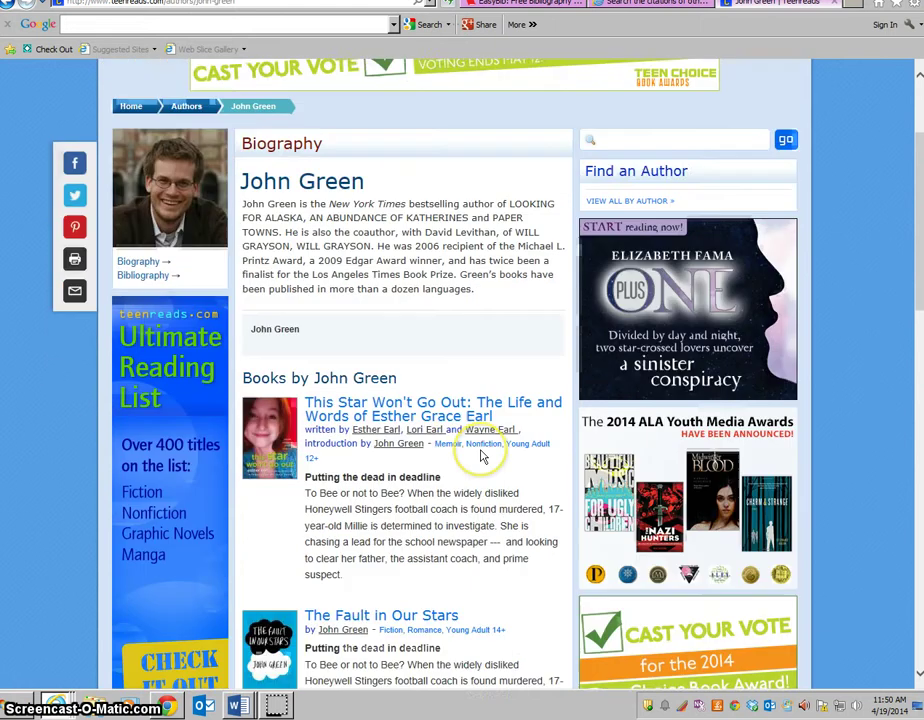
scroll(461, 460, down, 5)
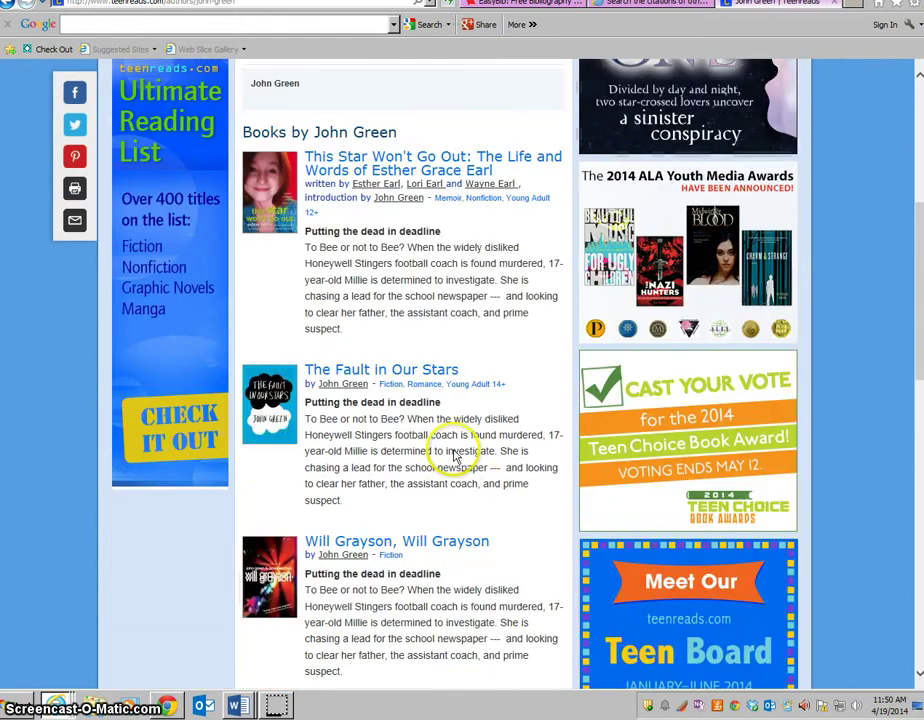
scroll(454, 455, down, 7)
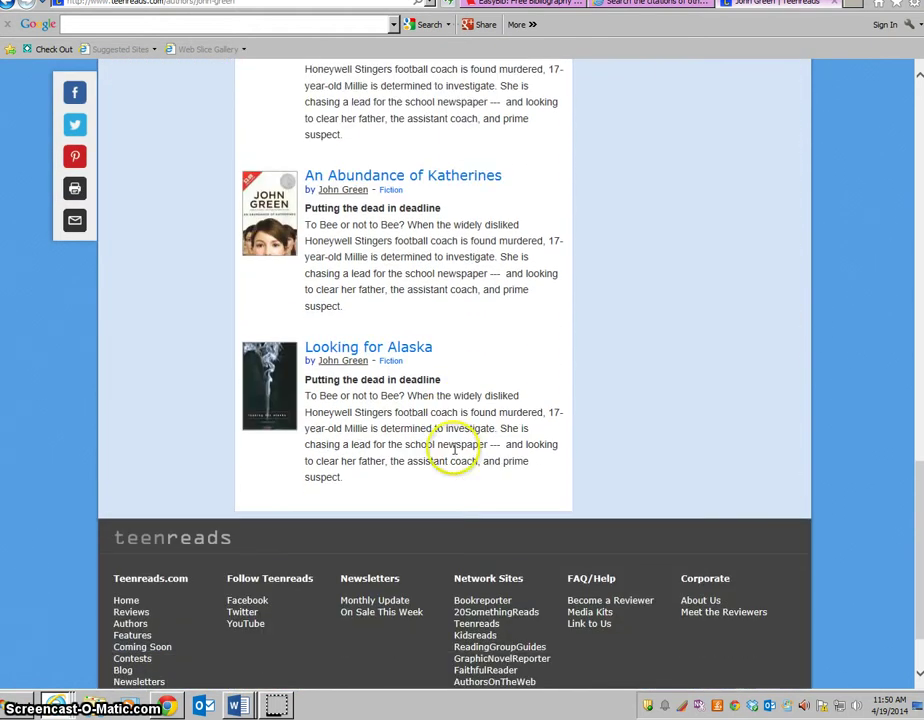
scroll(454, 455, up, 10)
scroll(455, 455, up, 3)
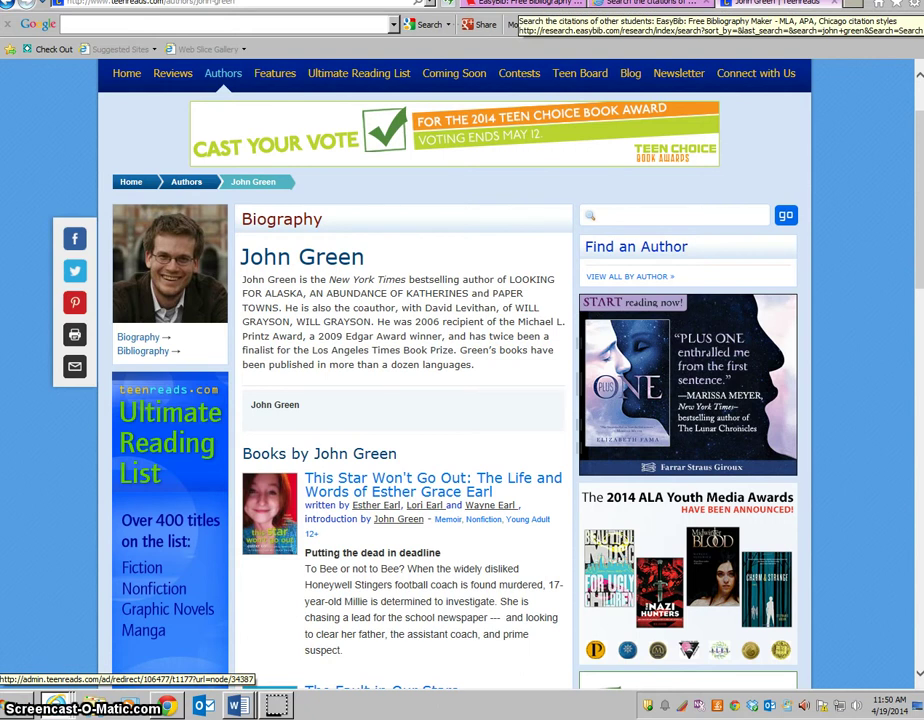
Step: Start a citation for "Author Profile: John Green" from the EasyBib research results and review the prefilled interview form
click(650, 3)
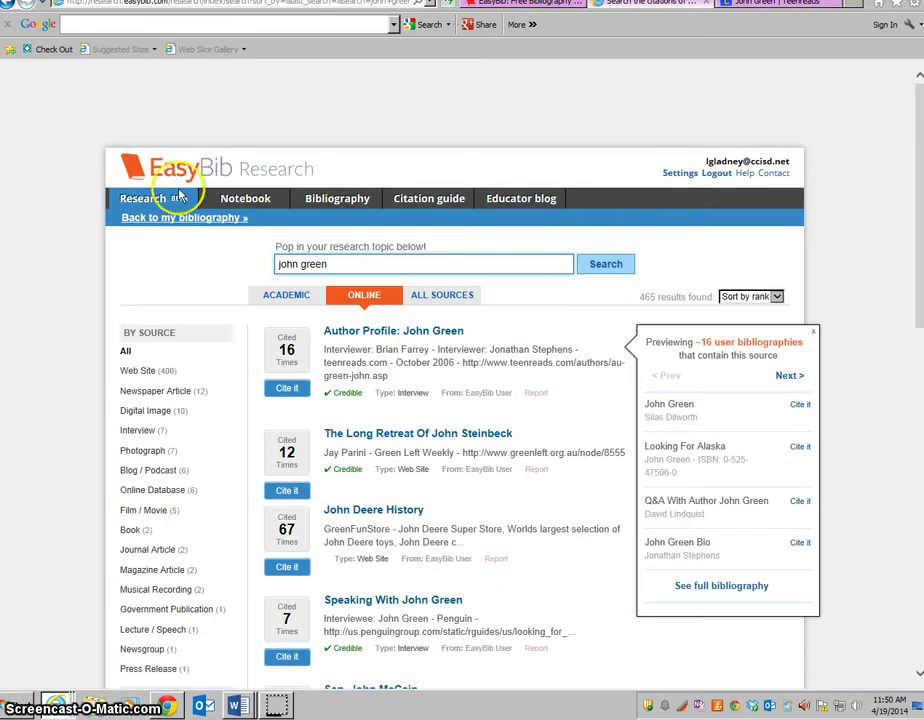
click(295, 391)
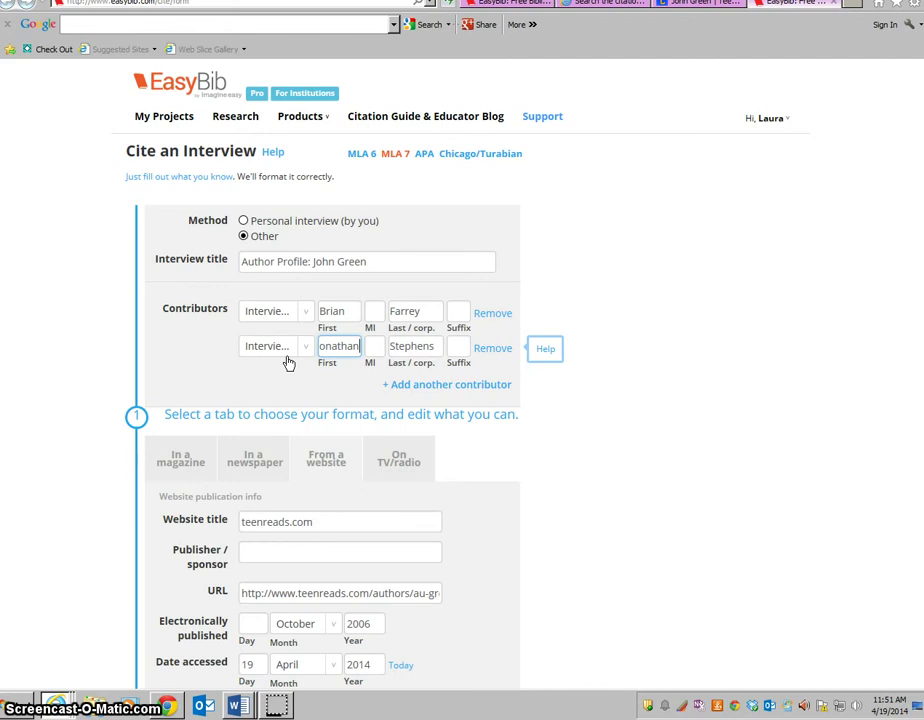
click(623, 305)
scroll(623, 305, down, 3)
click(355, 600)
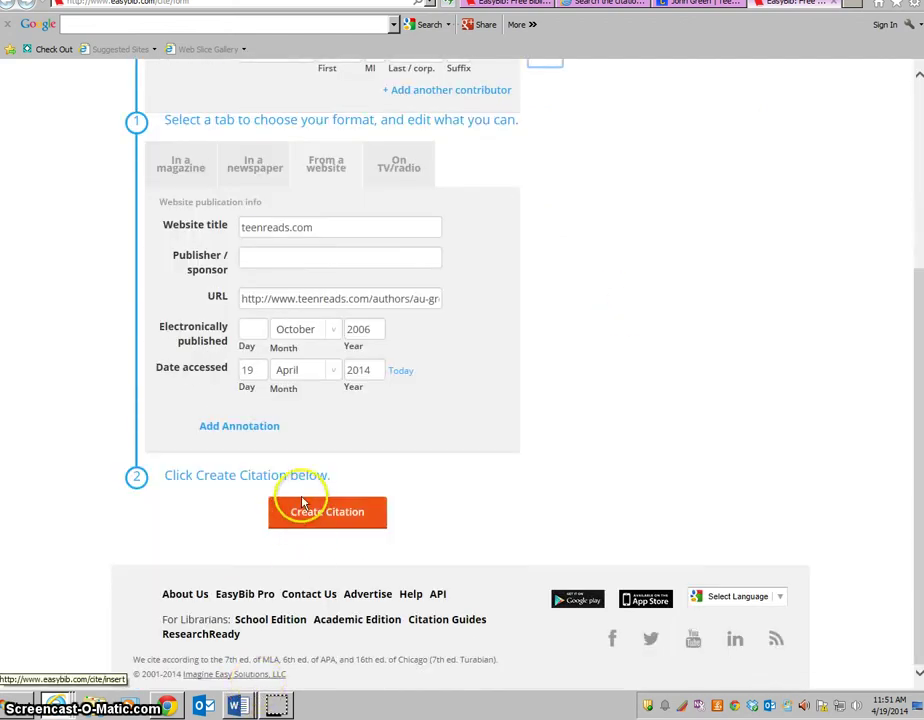
scroll(415, 365, up, 1)
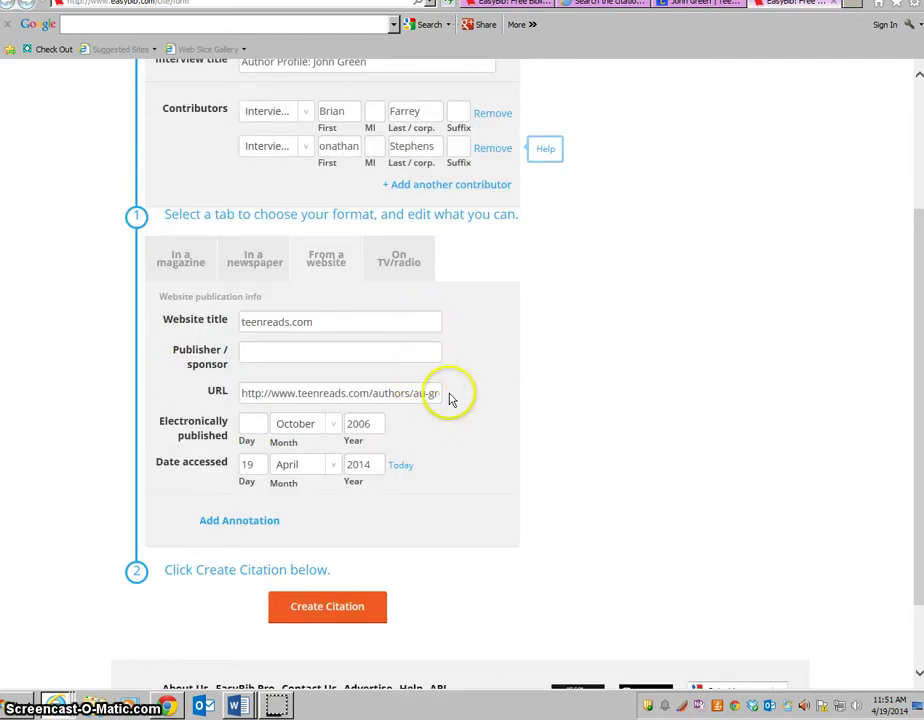
scroll(450, 392, up, 1)
scroll(454, 360, up, 1)
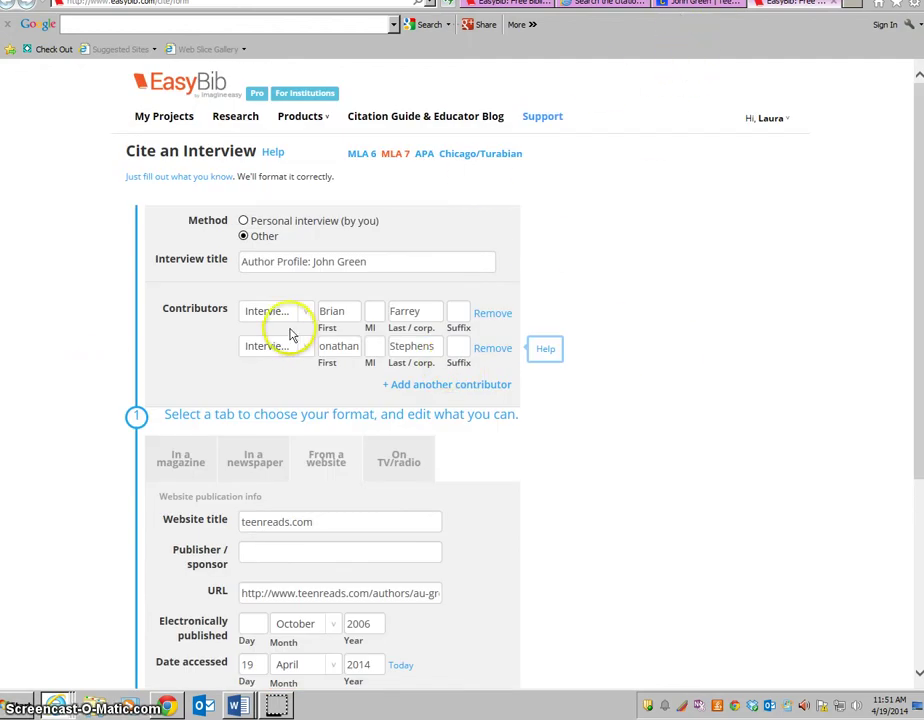
Step: Compare the Teenreads author page with the prefilled interview form, looking through the page for the listed interviewers
click(700, 4)
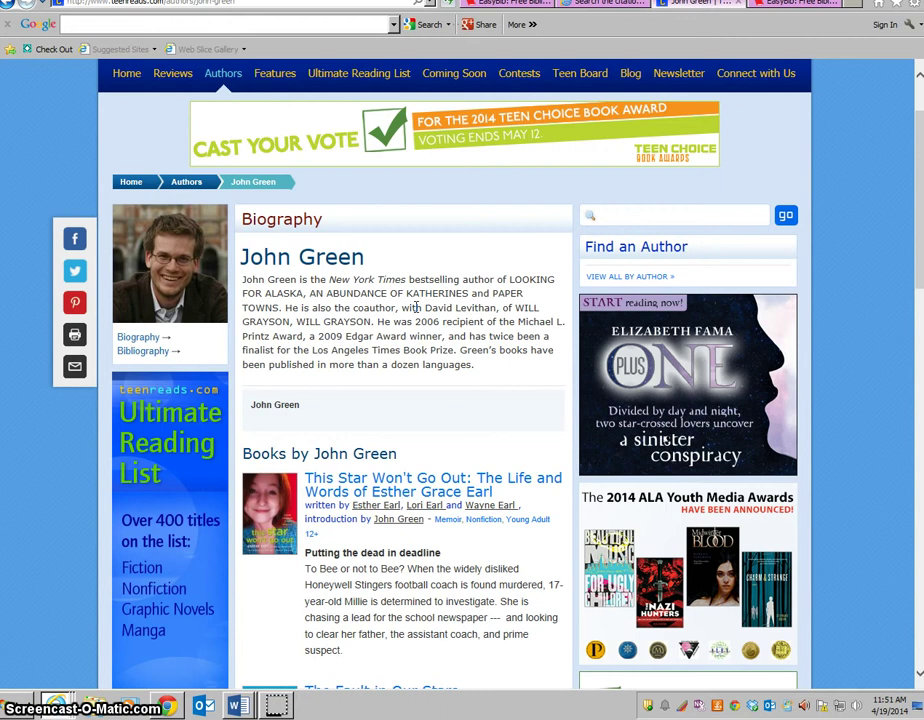
scroll(415, 308, down, 10)
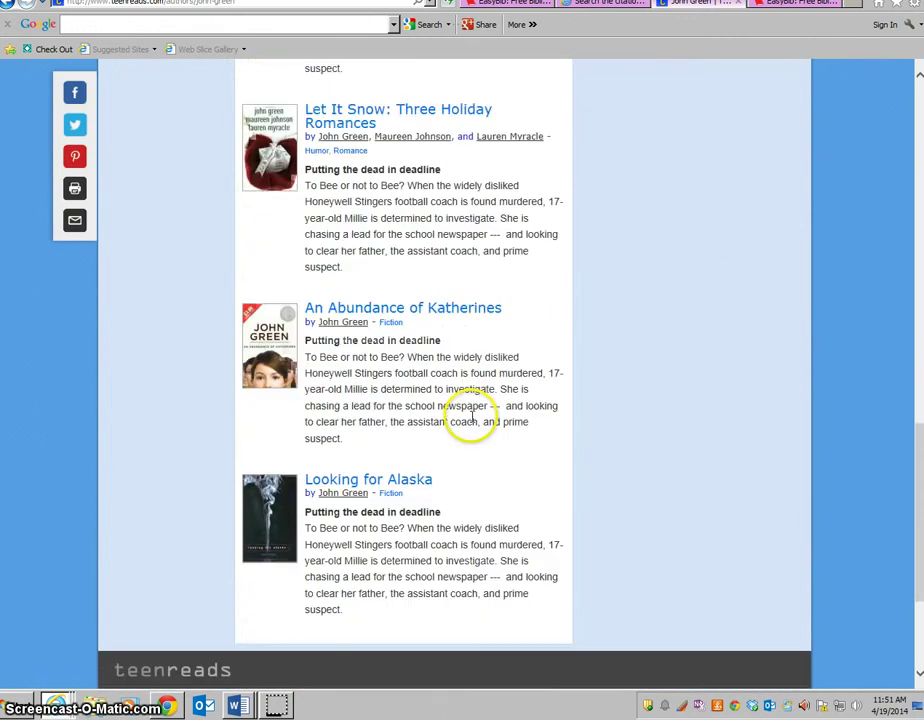
scroll(472, 418, down, 2)
scroll(472, 418, up, 12)
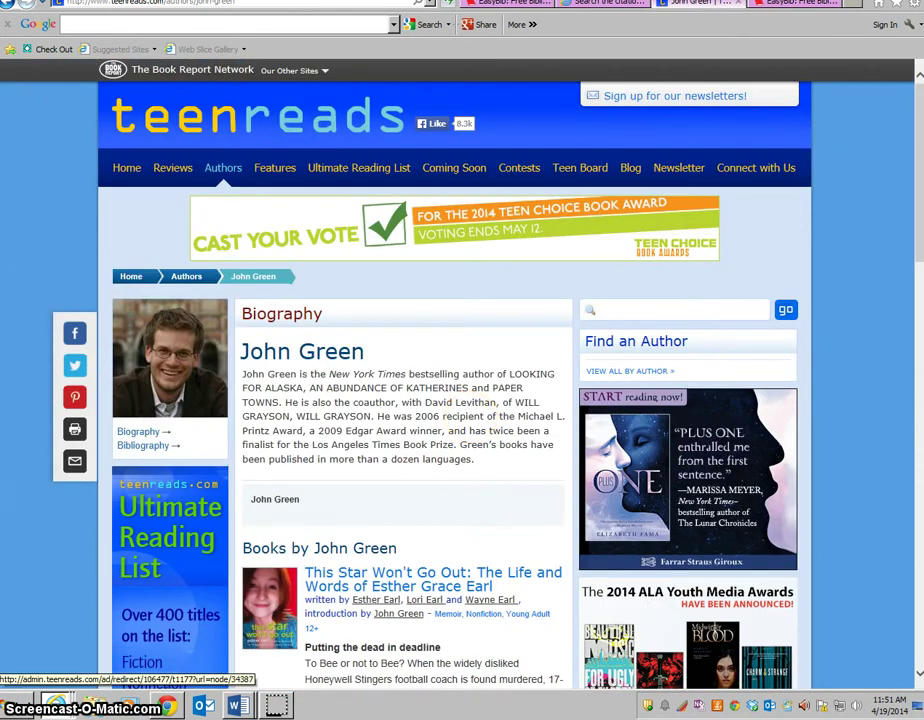
click(797, 3)
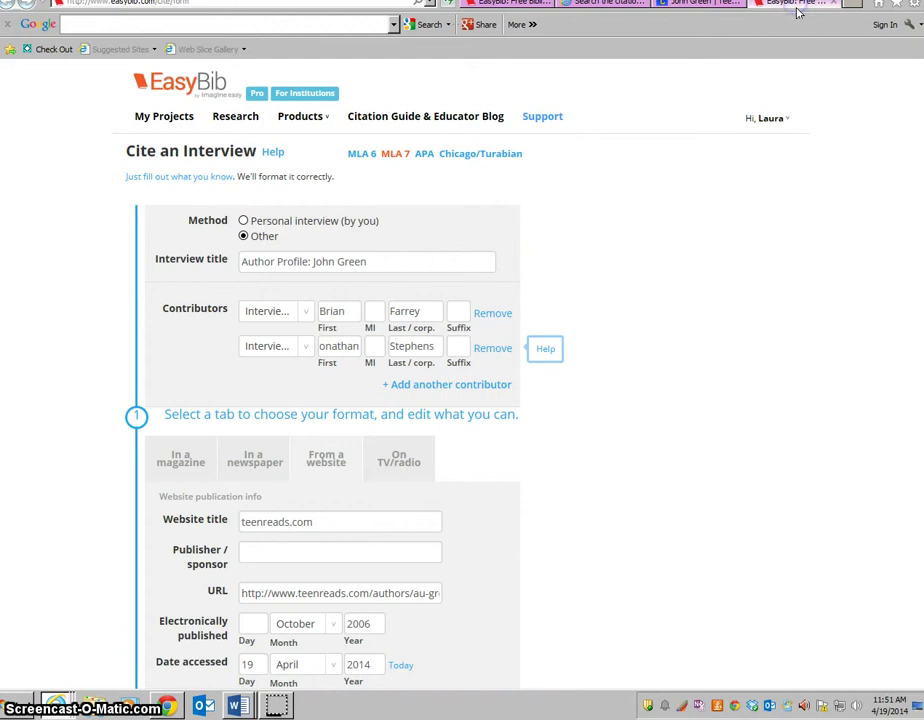
click(697, 8)
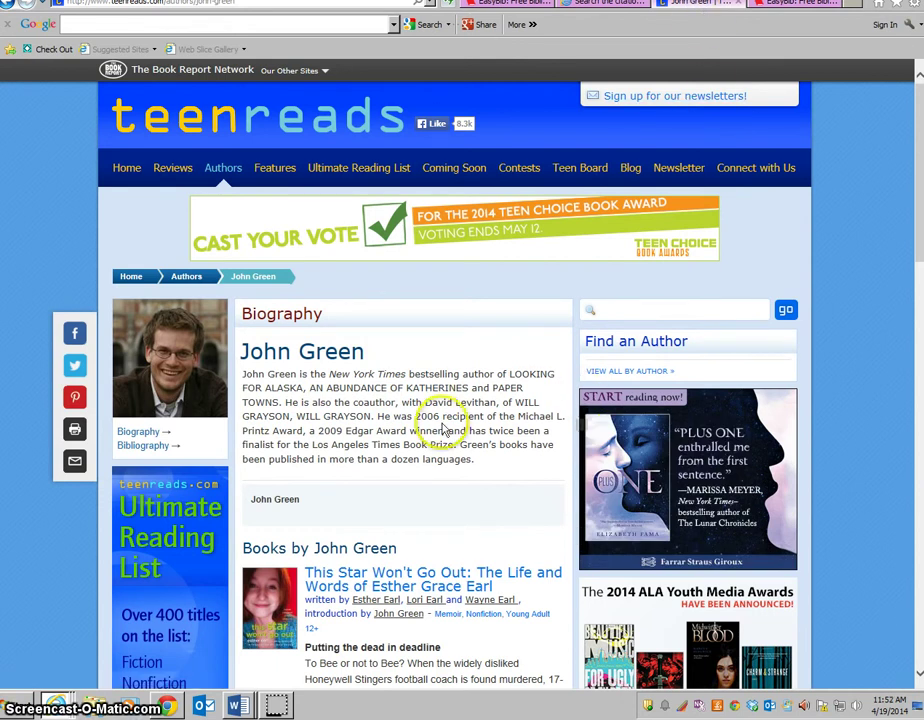
scroll(444, 429, down, 2)
scroll(444, 429, down, 12)
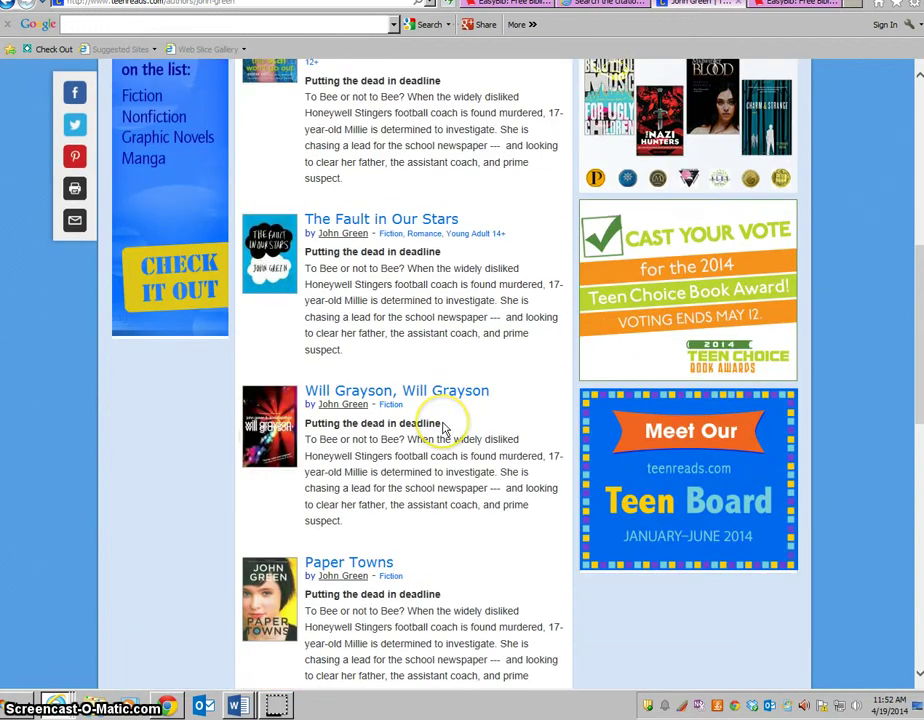
scroll(444, 429, down, 3)
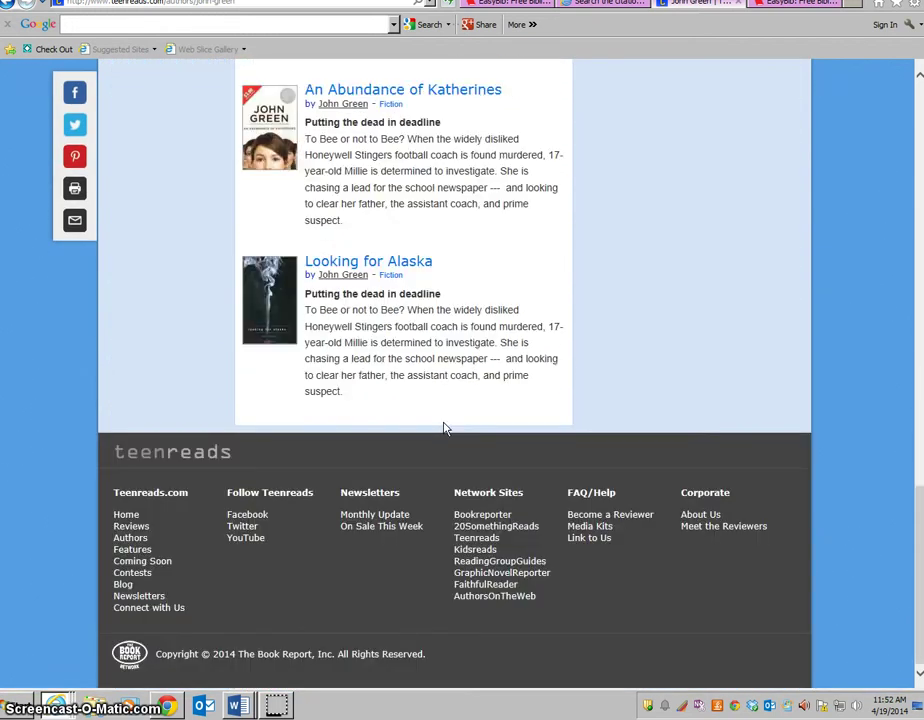
scroll(444, 429, up, 15)
scroll(474, 370, up, 1)
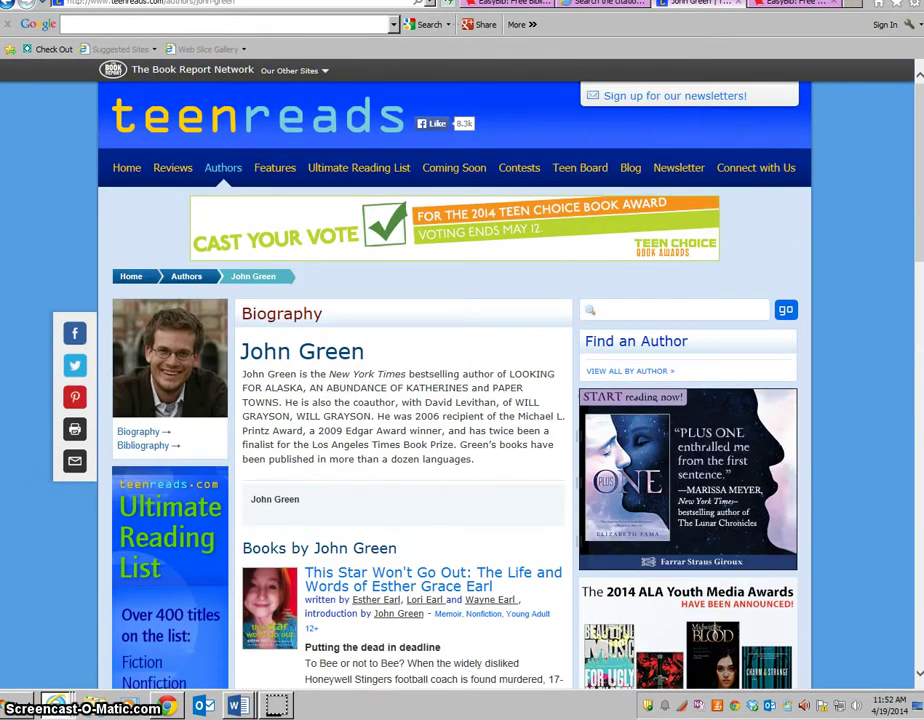
Step: Check the form's website publication details and look on the Teenreads page for a matching publication date
click(795, 3)
scroll(647, 256, down, 2)
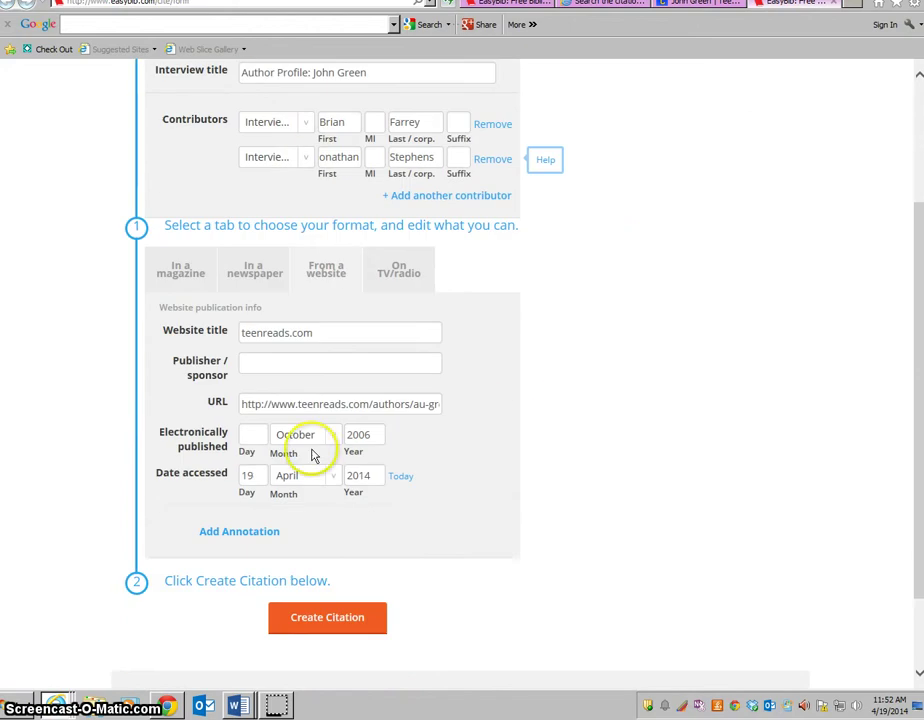
click(686, 4)
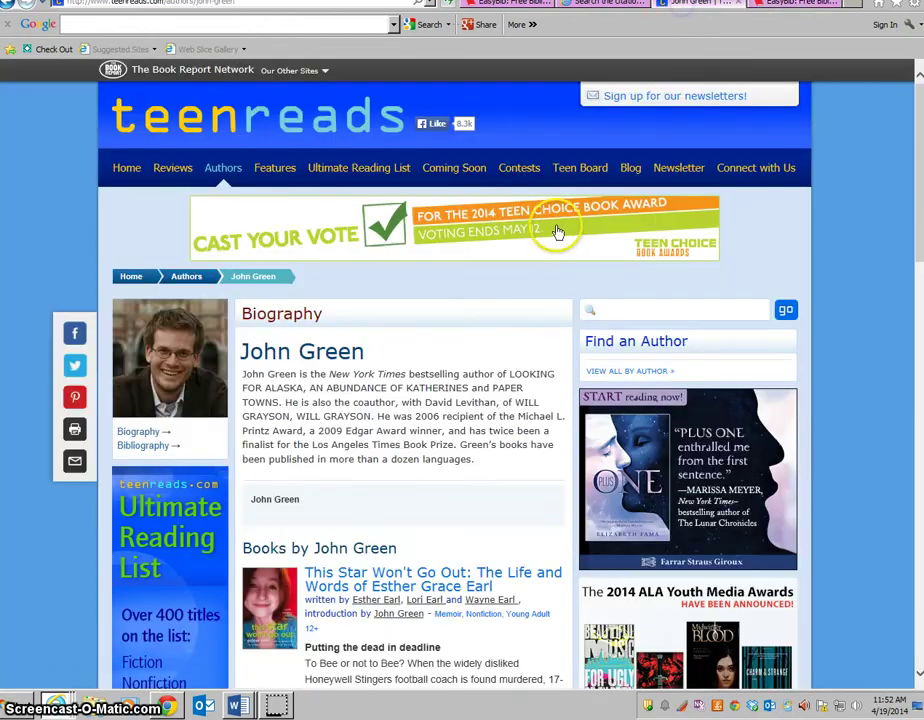
scroll(557, 235, down, 10)
scroll(556, 239, down, 5)
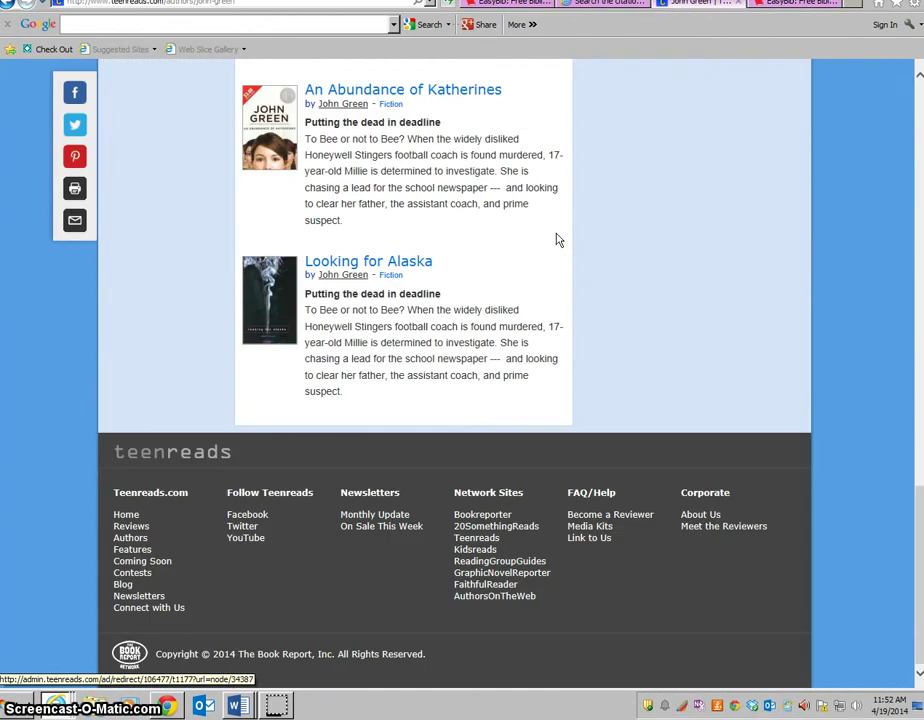
scroll(557, 236, up, 15)
scroll(557, 235, up, 3)
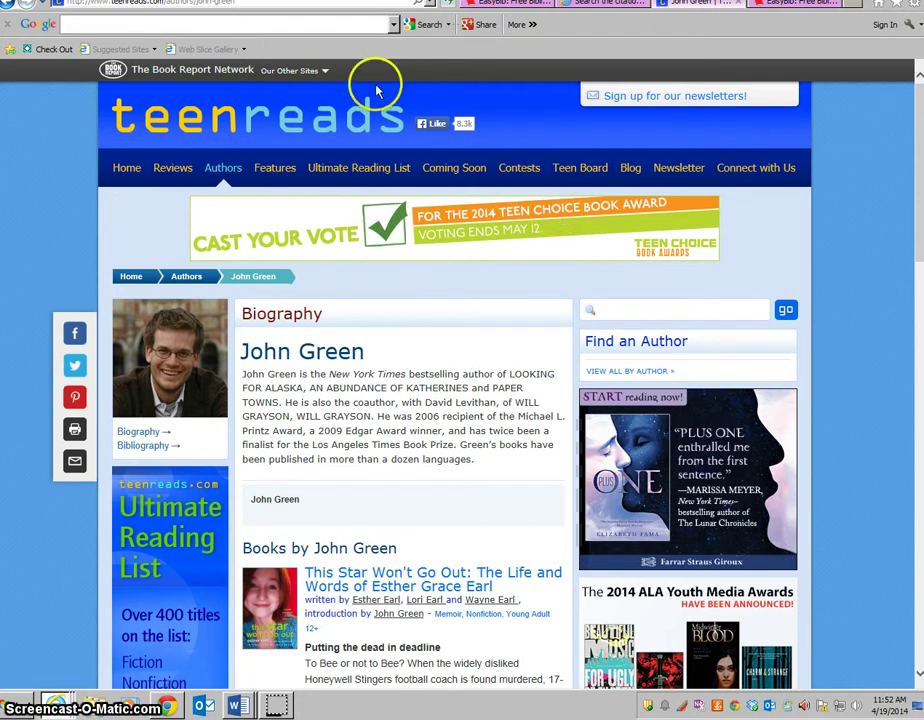
Step: Copy the web address of John Green's Teenreads author page and return to the EasyBib interview citation form
click(207, 4)
key(ctrl+c)
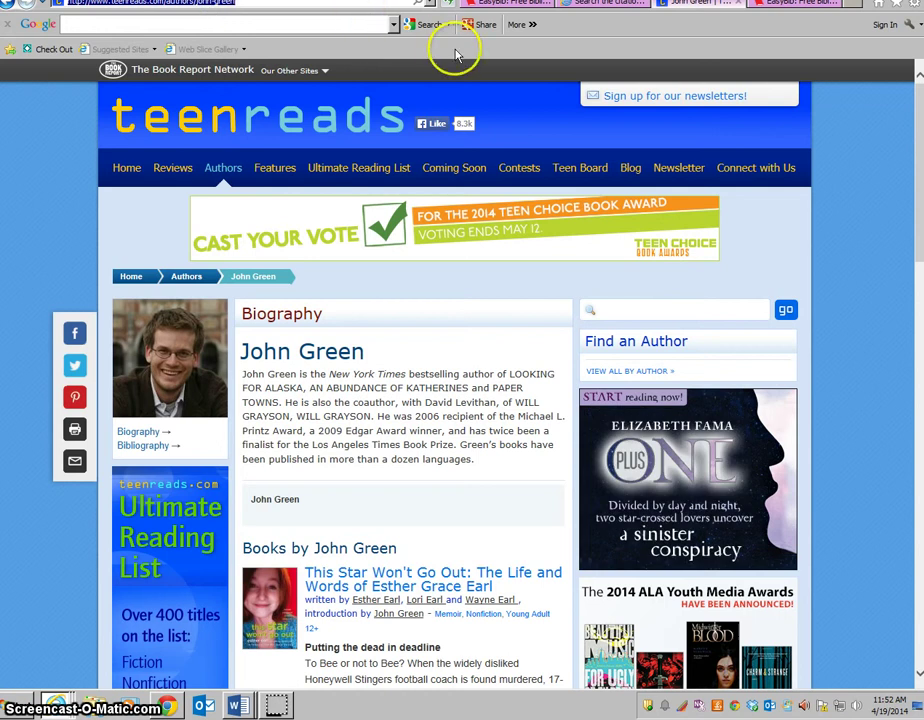
click(605, 5)
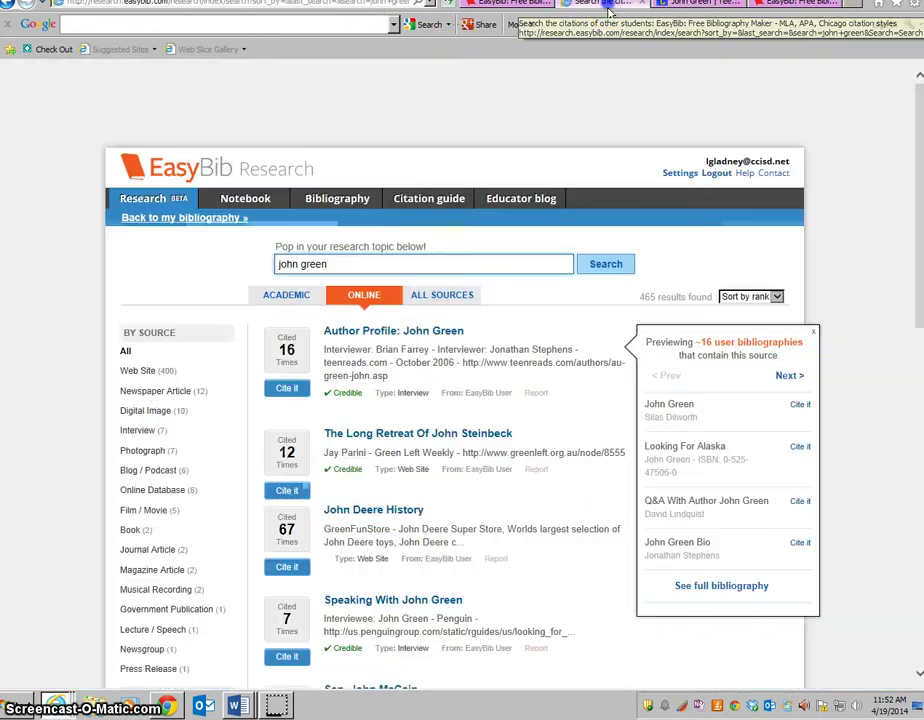
click(517, 8)
click(605, 5)
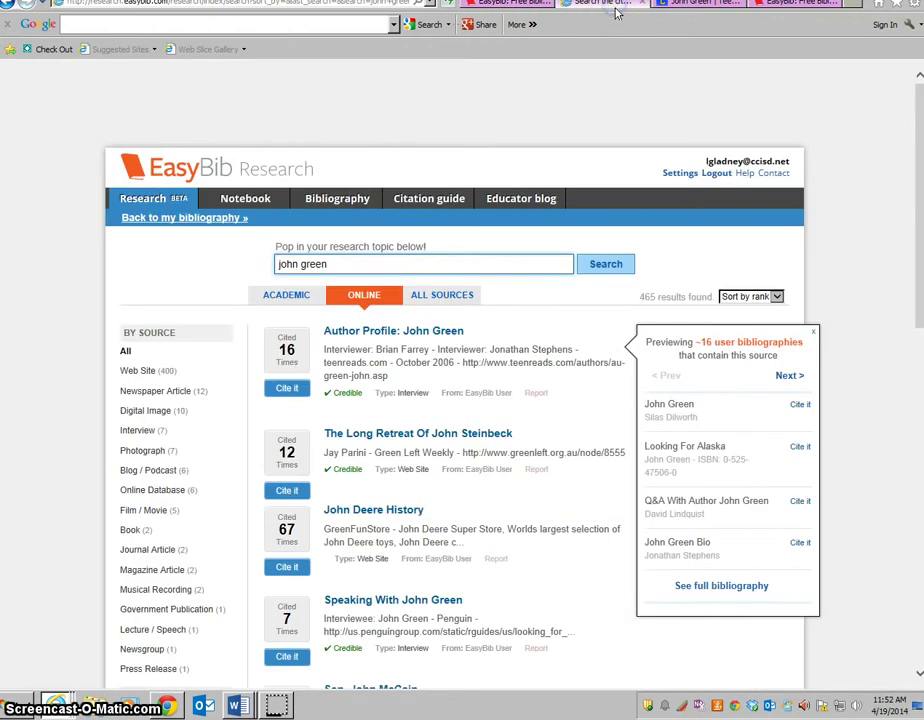
click(756, 8)
scroll(536, 483, up, 3)
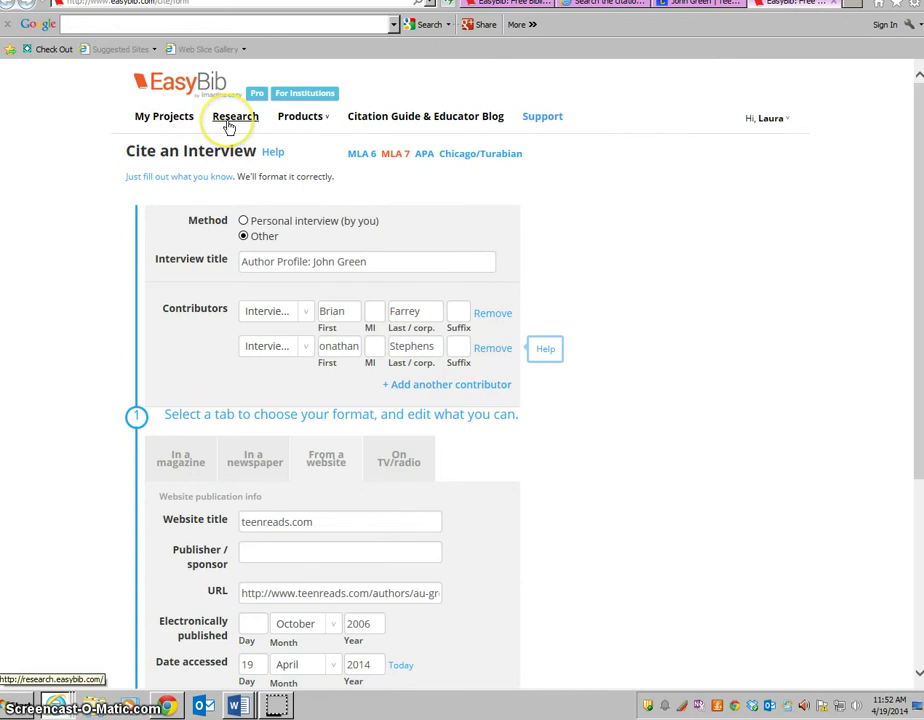
Step: Open the bibliography of the John Green project from the EasyBib project list
click(165, 124)
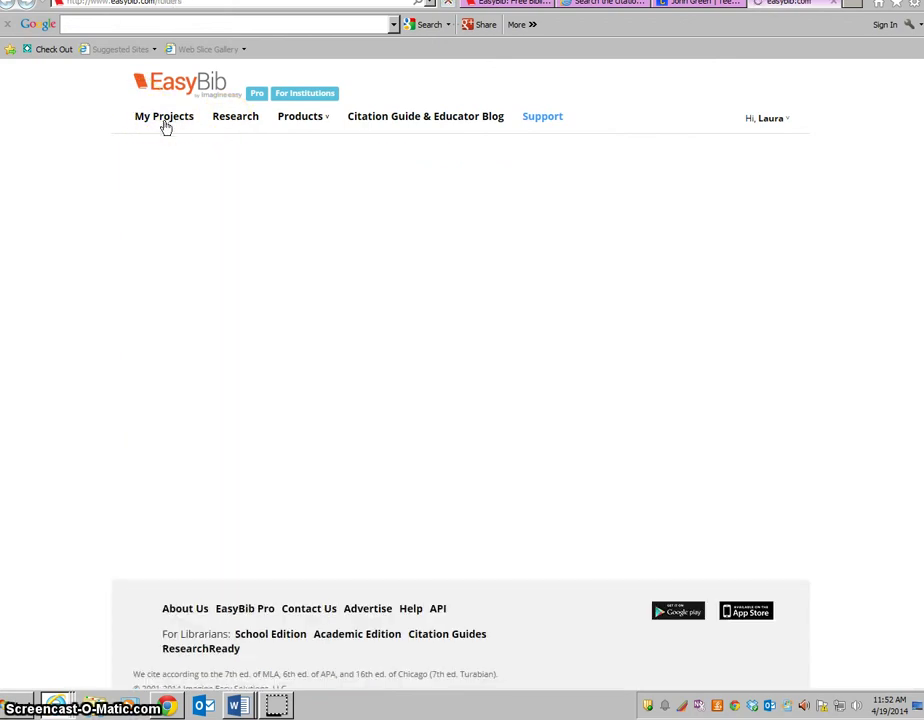
scroll(491, 450, down, 20)
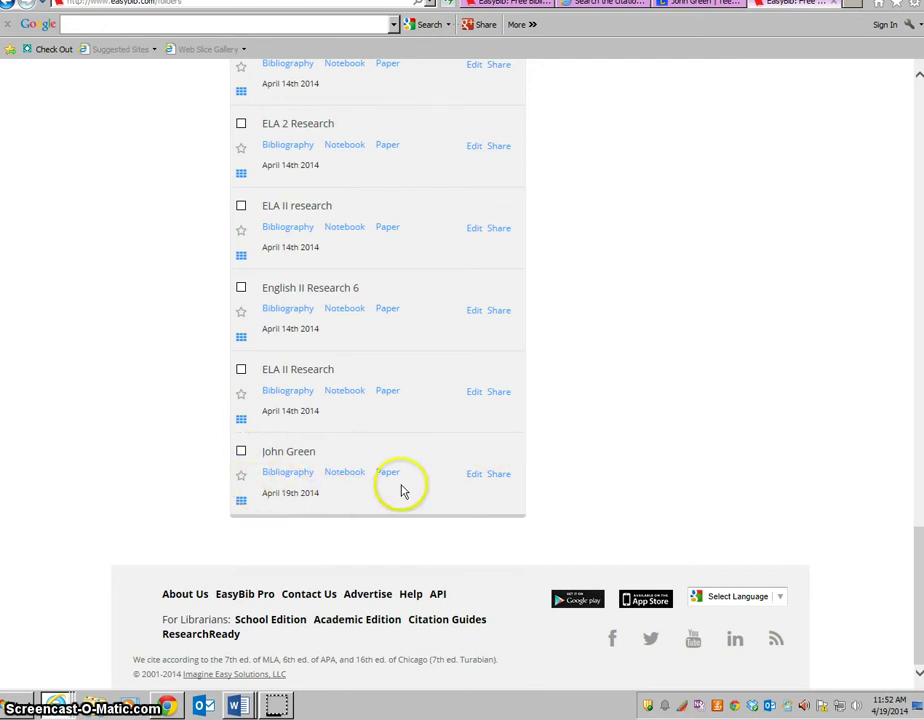
click(288, 476)
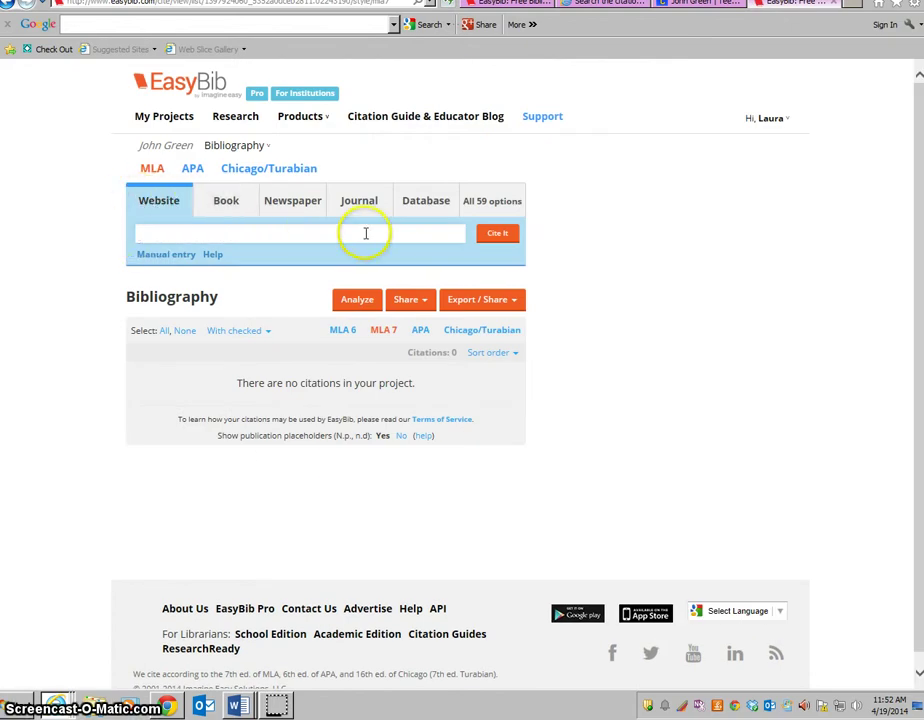
key(ctrl+v)
click(142, 237)
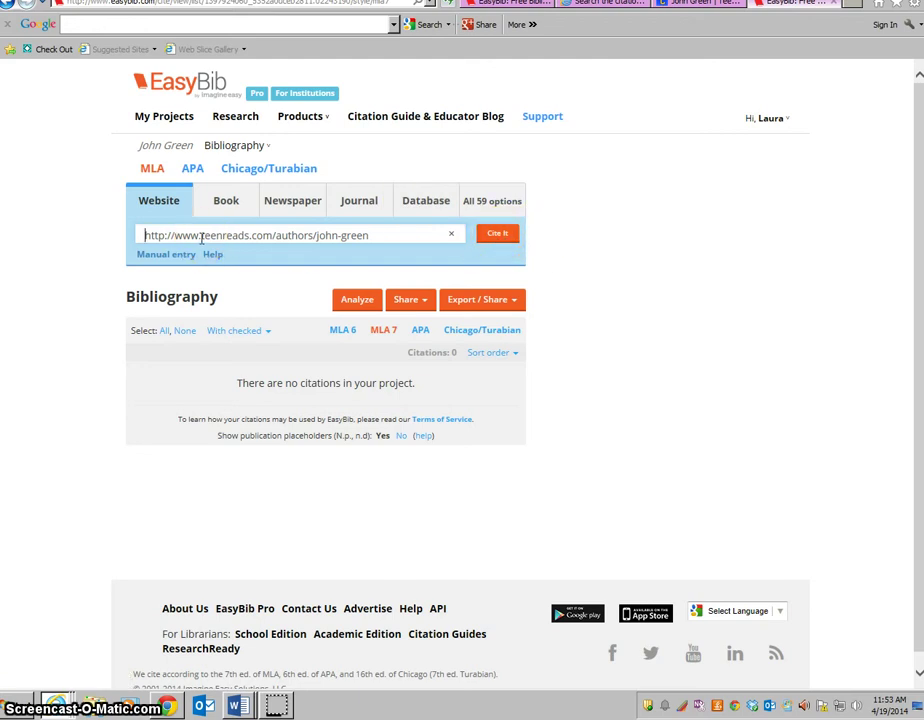
click(500, 244)
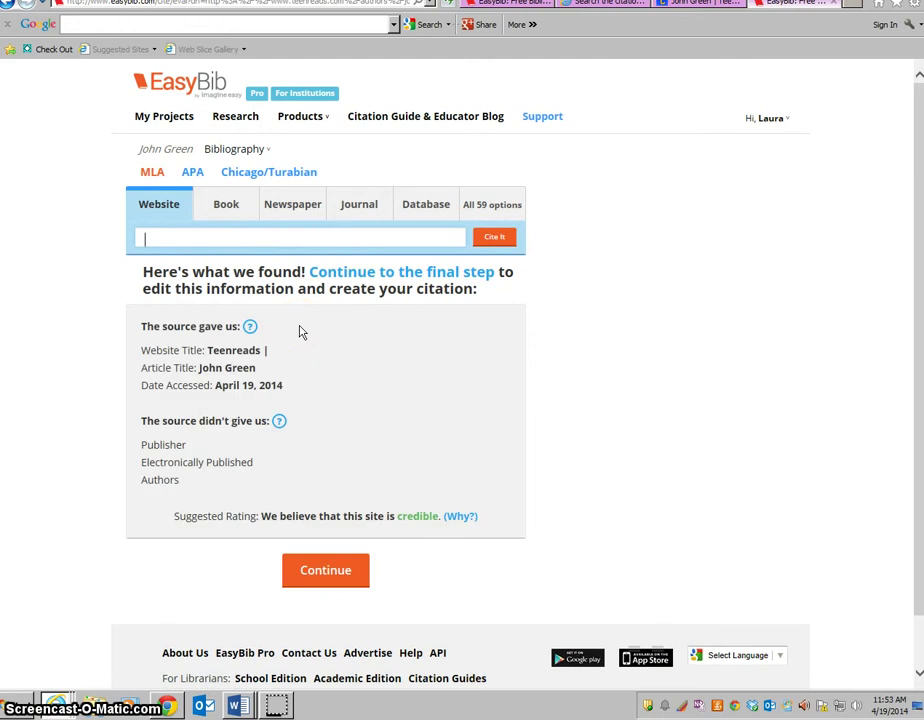
click(325, 570)
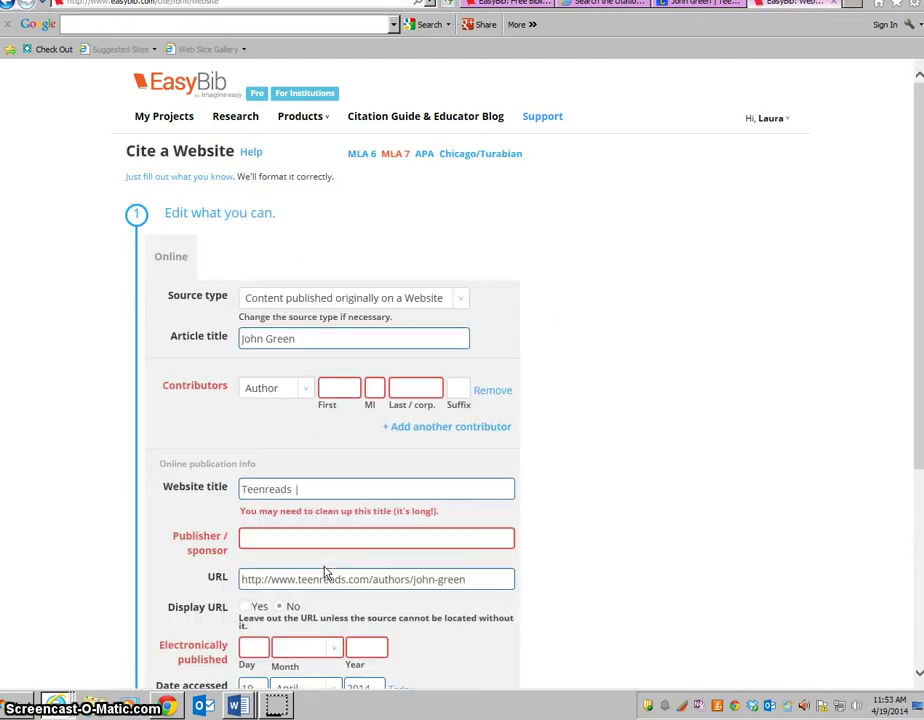
Step: Look through the Teenreads author page for an author to fill the citation's empty contributor fields
click(344, 384)
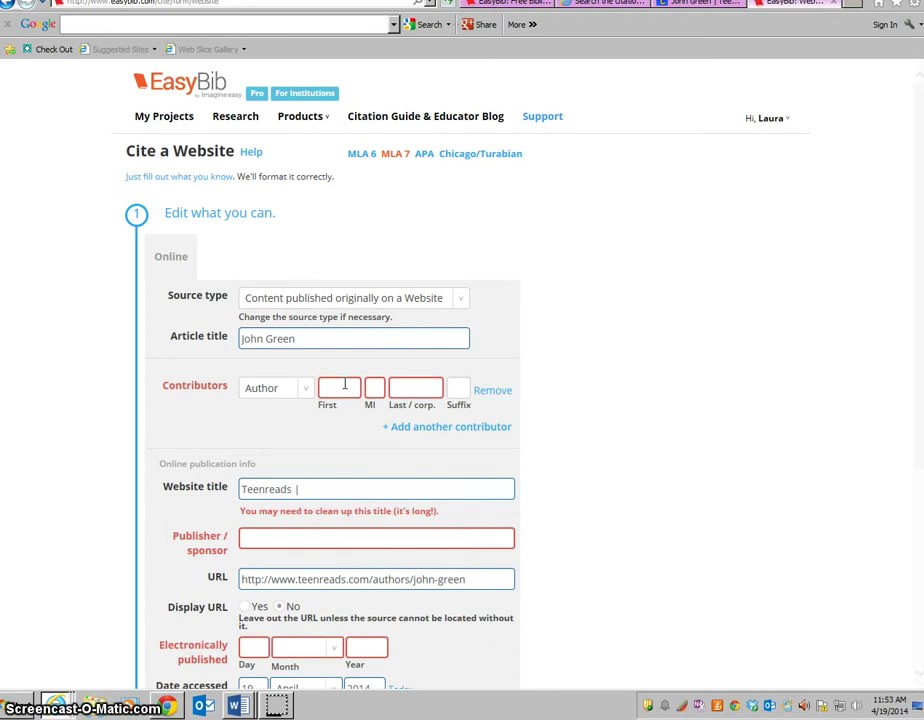
click(347, 380)
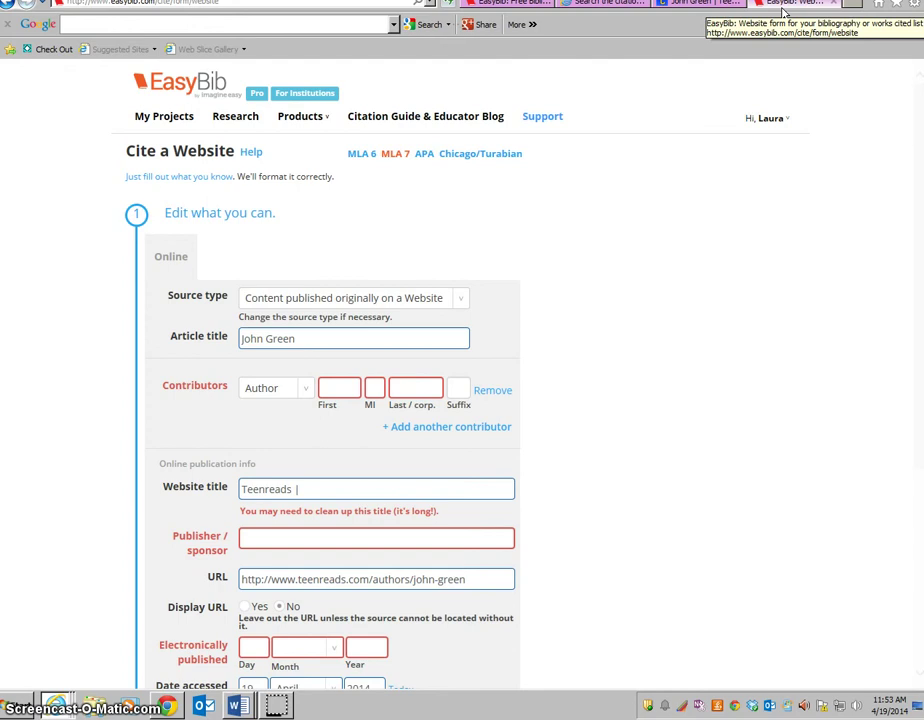
click(716, 8)
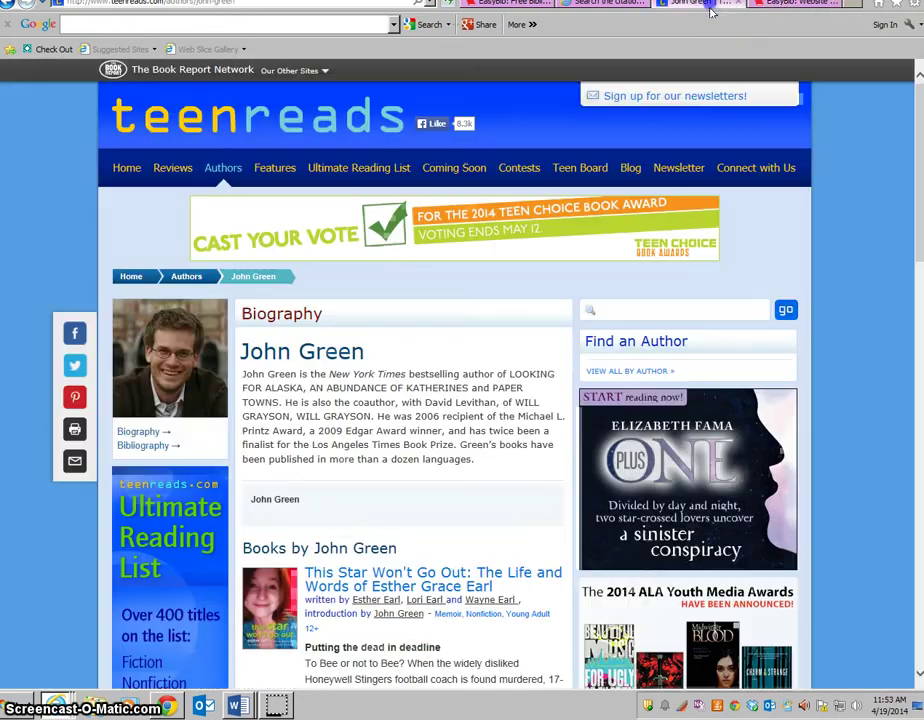
scroll(360, 448, down, 15)
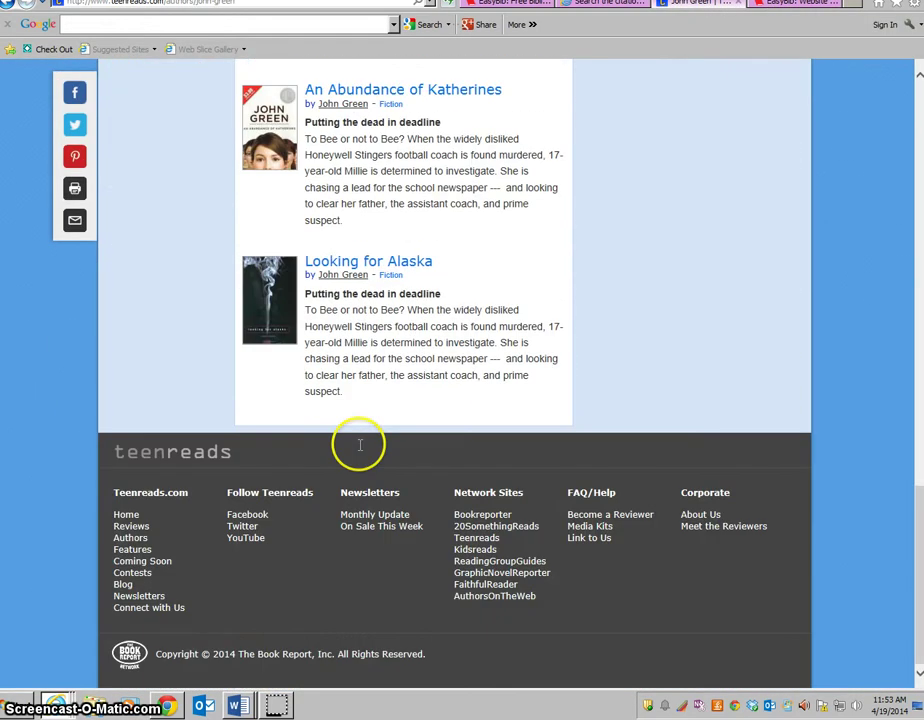
scroll(360, 450, up, 15)
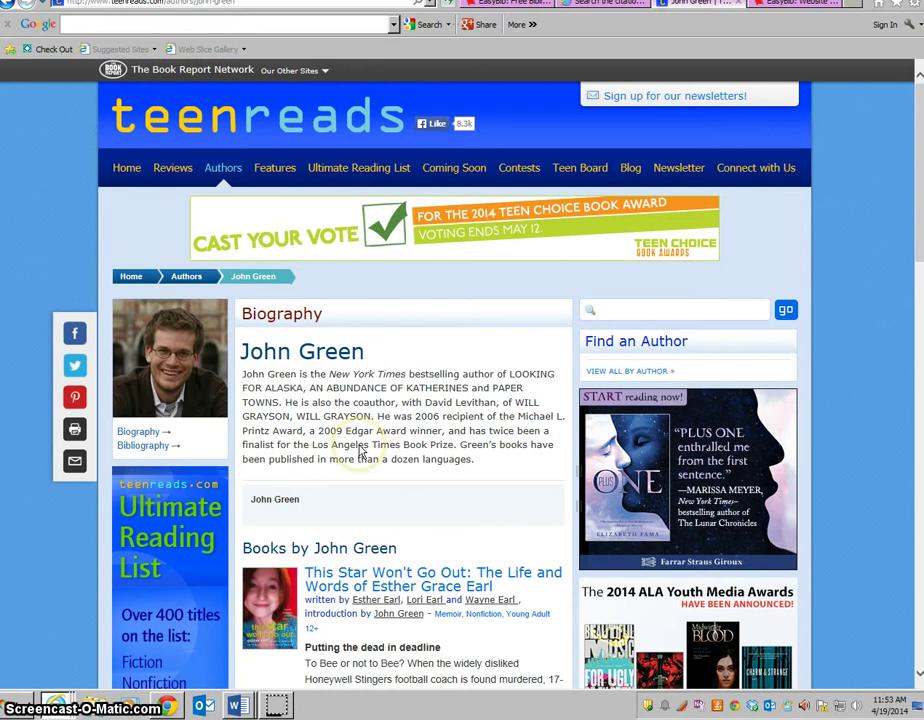
click(797, 8)
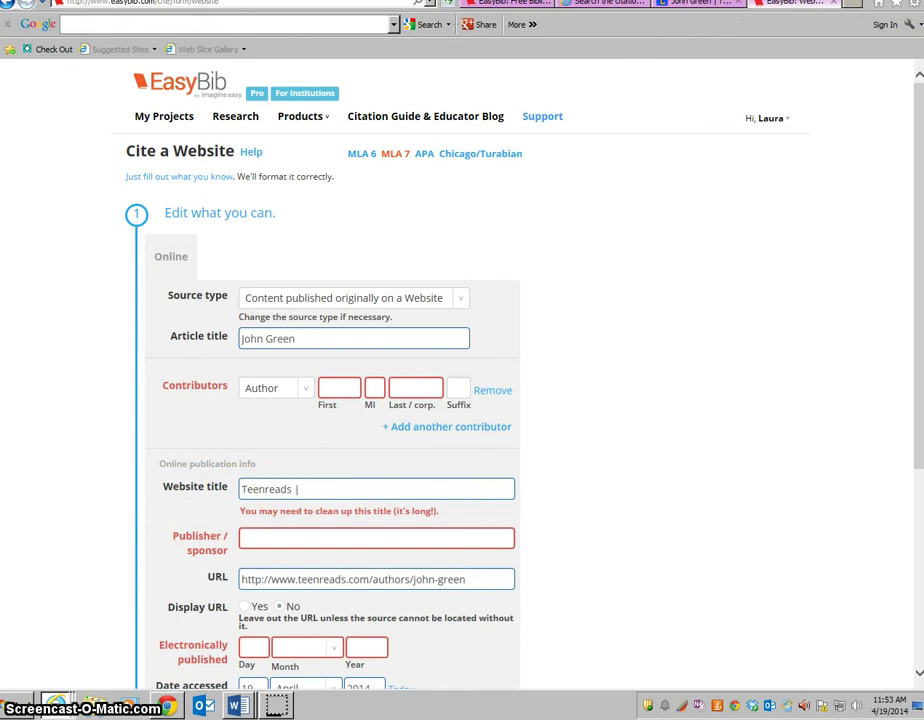
Step: Copy the John Green heading from the Teenreads author page and replace the citation's website title with it
click(690, 6)
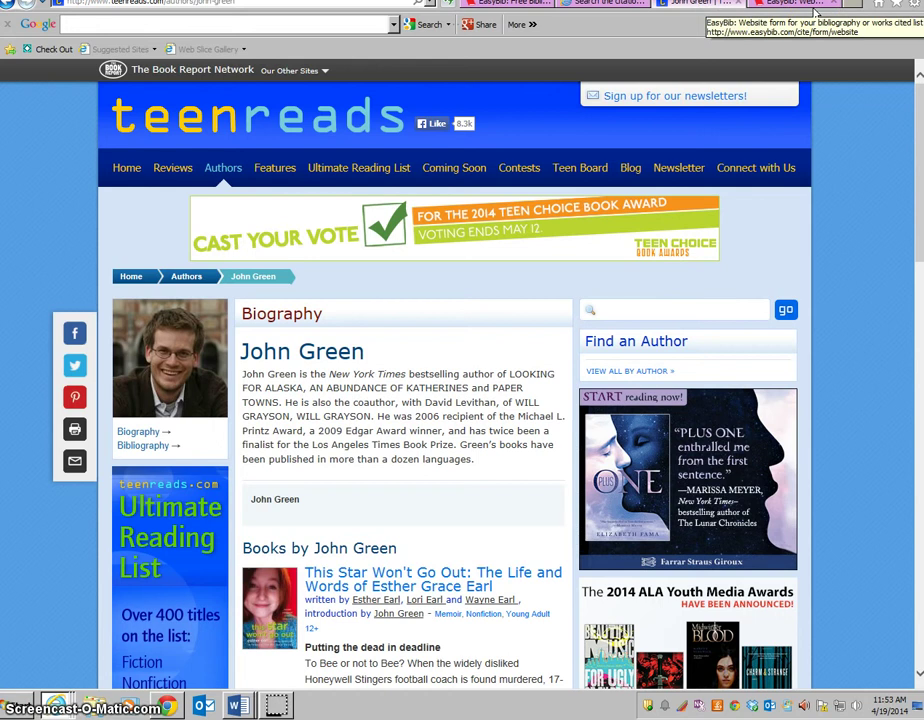
drag(377, 355, 242, 352)
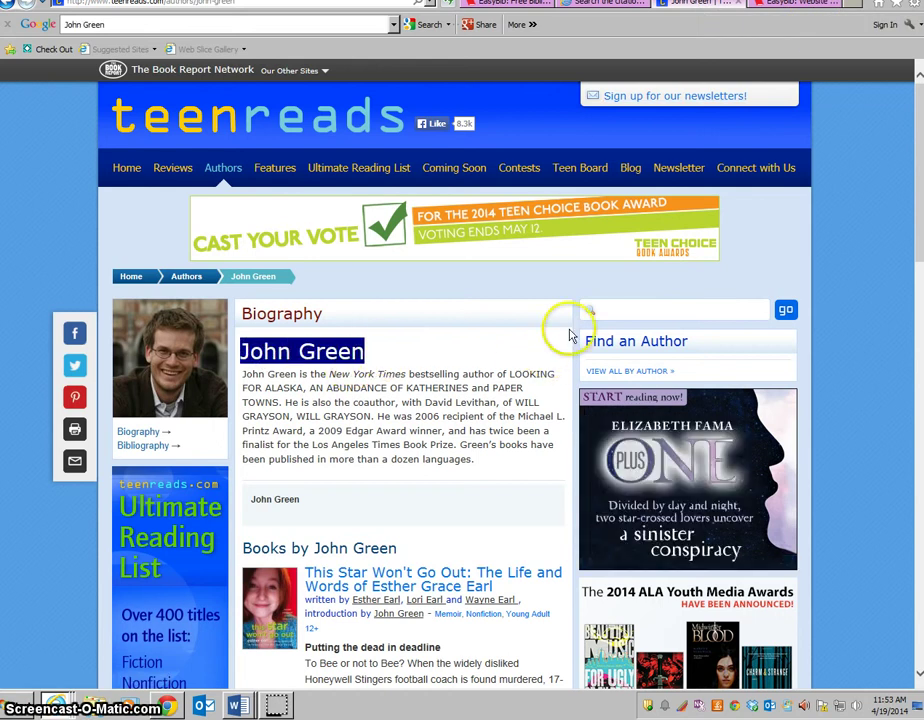
key(alt)
click(802, 6)
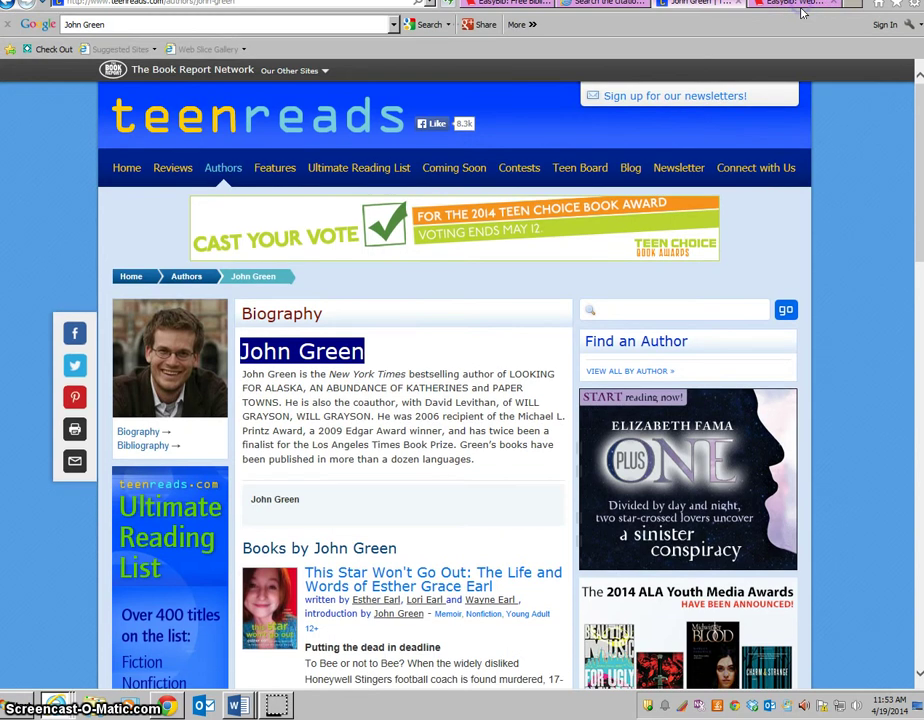
click(802, 6)
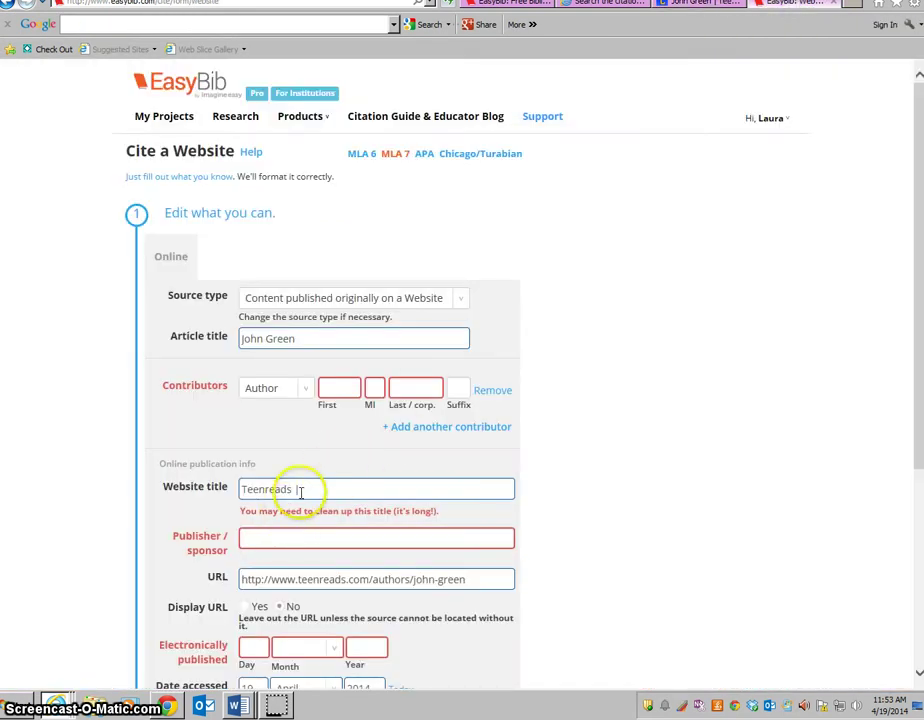
drag(295, 490, 190, 484)
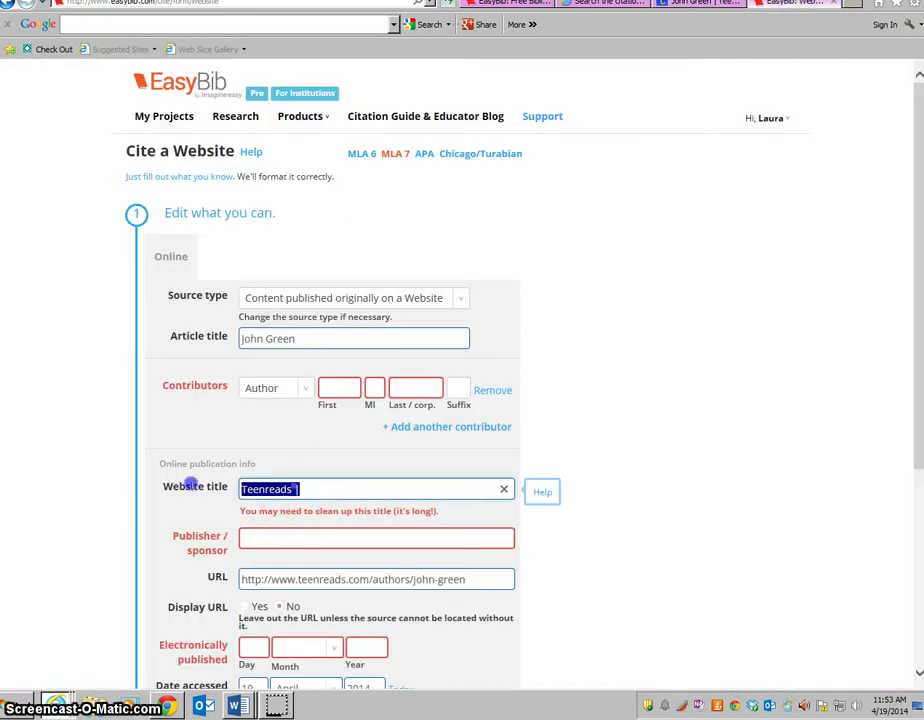
text(John Green)
click(458, 504)
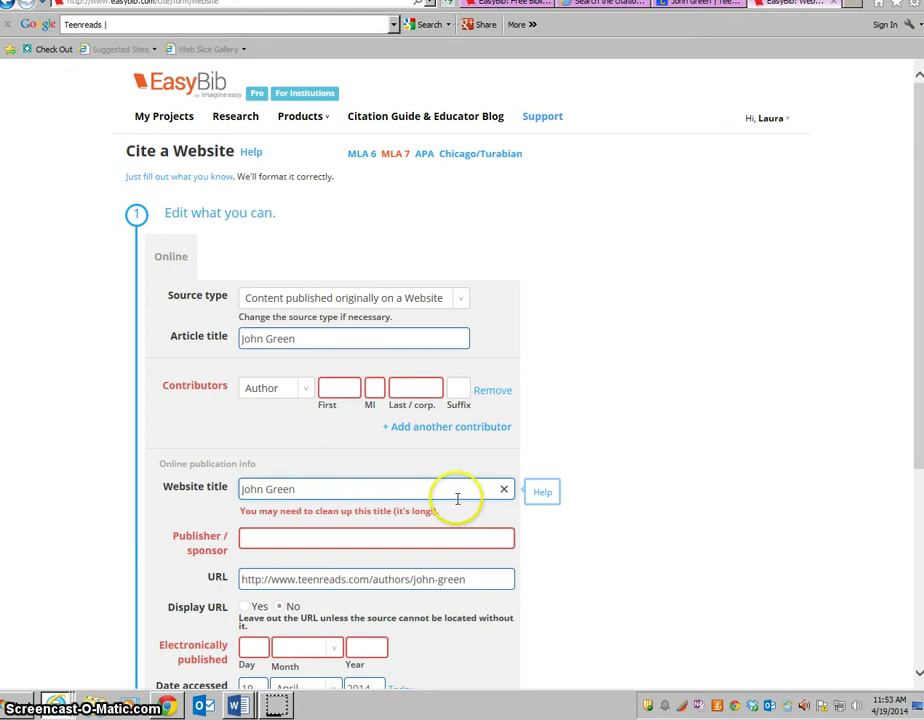
Step: Enter Teen Reads as the publisher or sponsor of the website citation
click(346, 539)
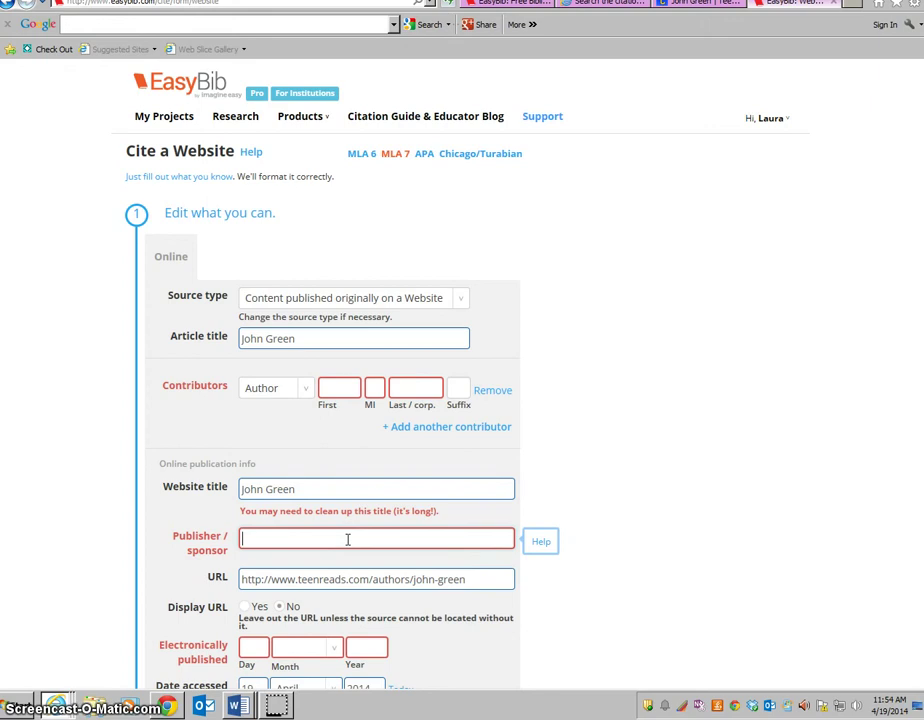
text(Teen Reads)
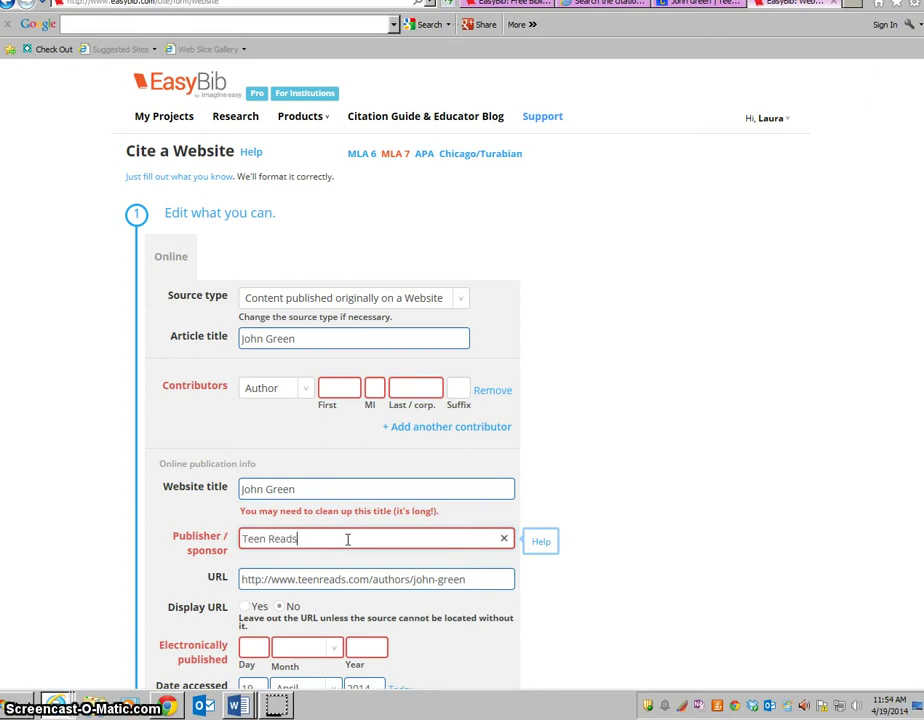
click(321, 487)
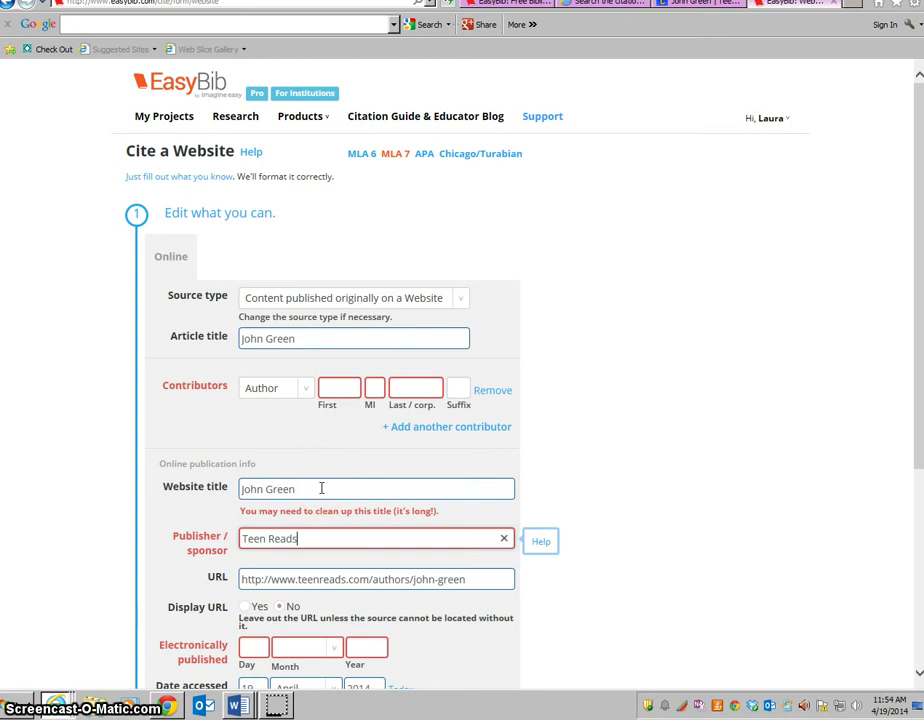
Step: Set the citation to display its URL by choosing Yes
scroll(321, 487, down, 2)
click(323, 484)
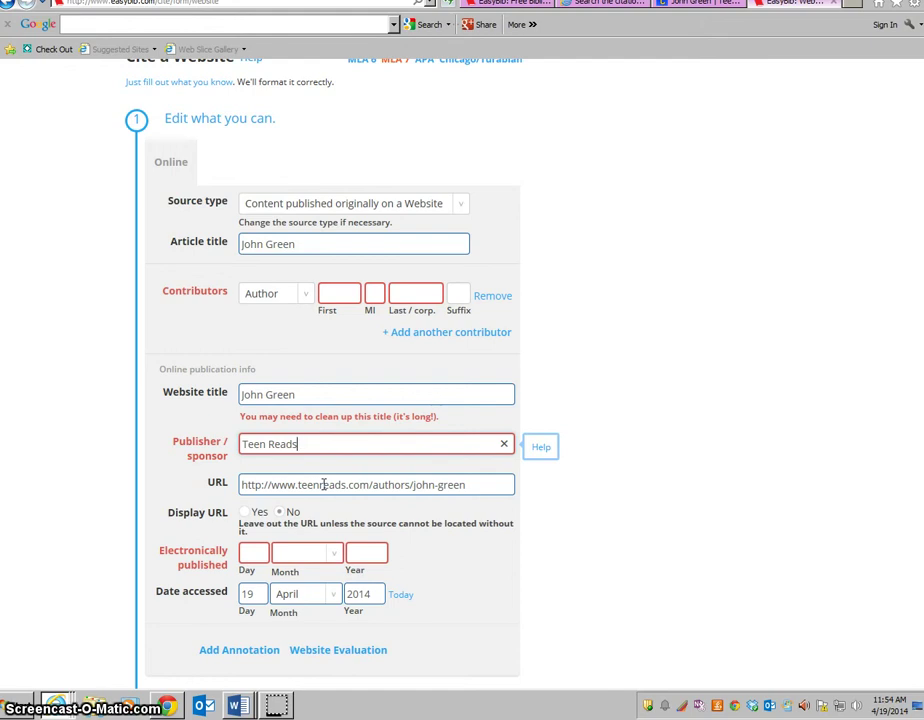
click(321, 484)
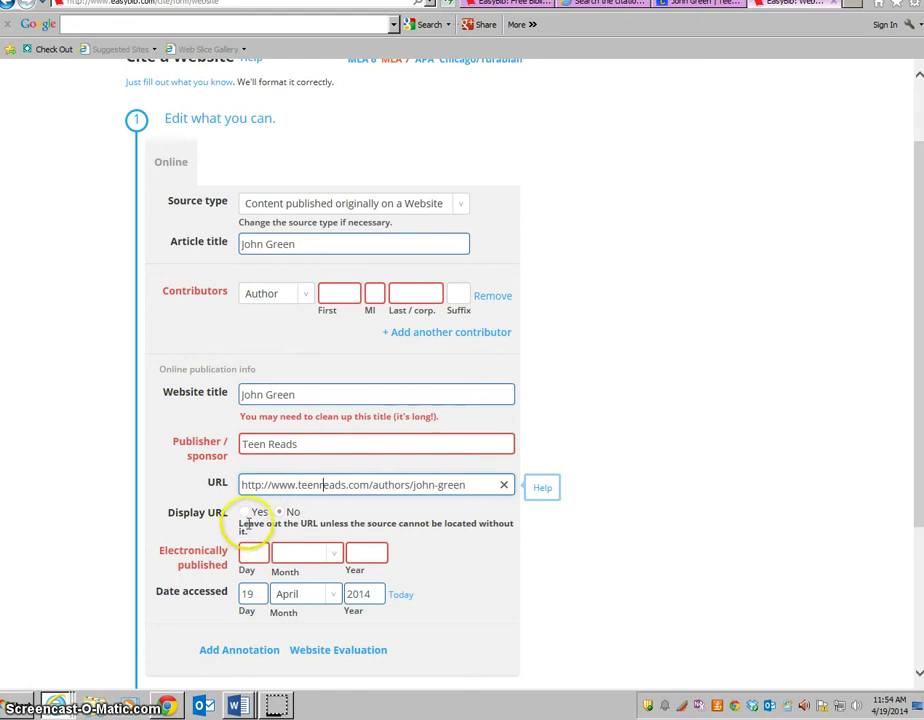
click(245, 514)
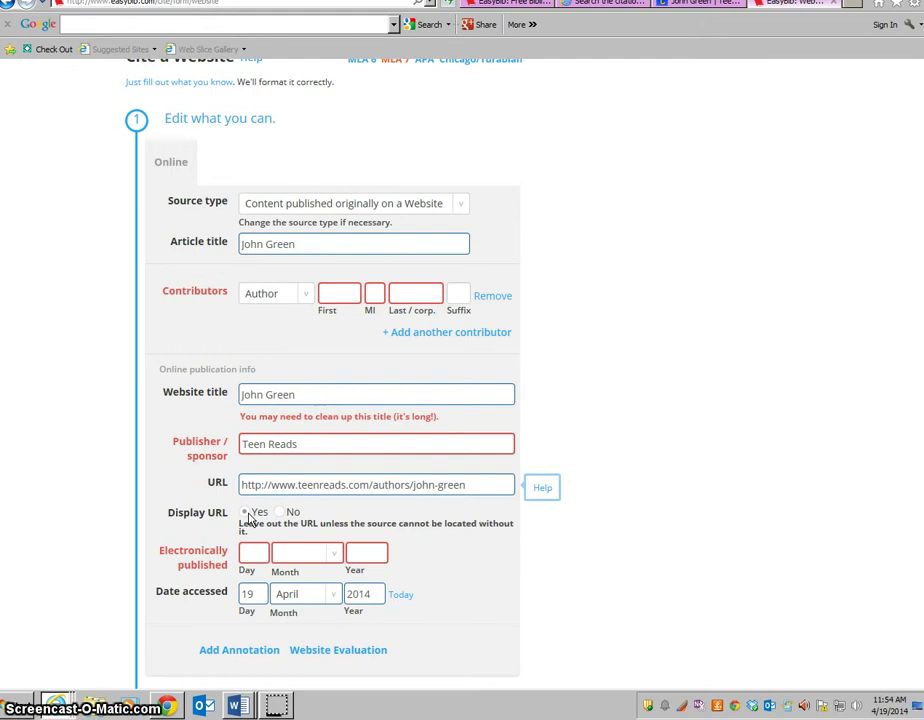
click(249, 516)
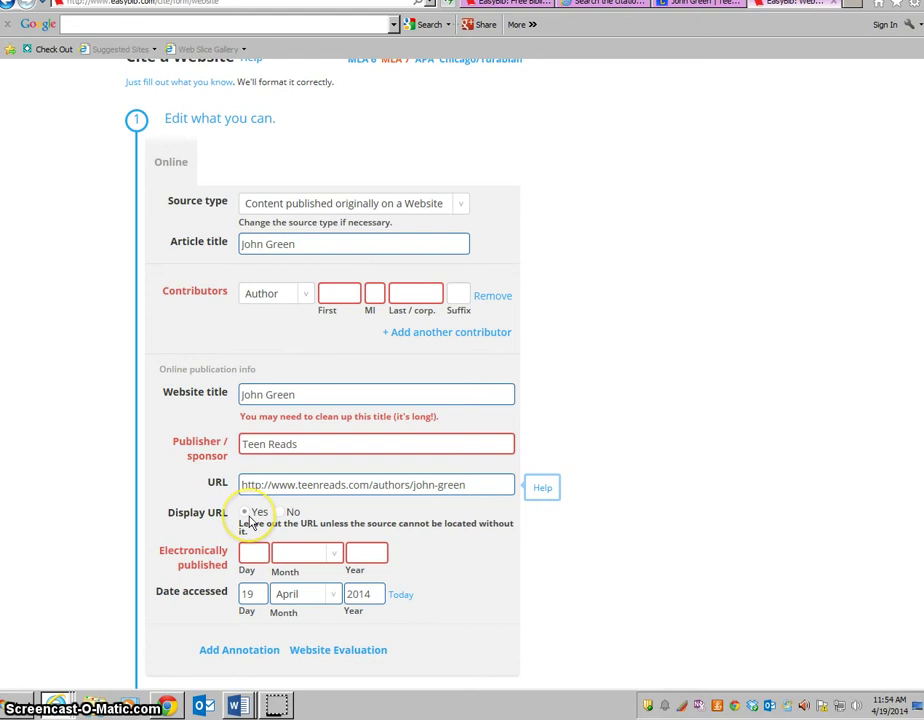
click(250, 518)
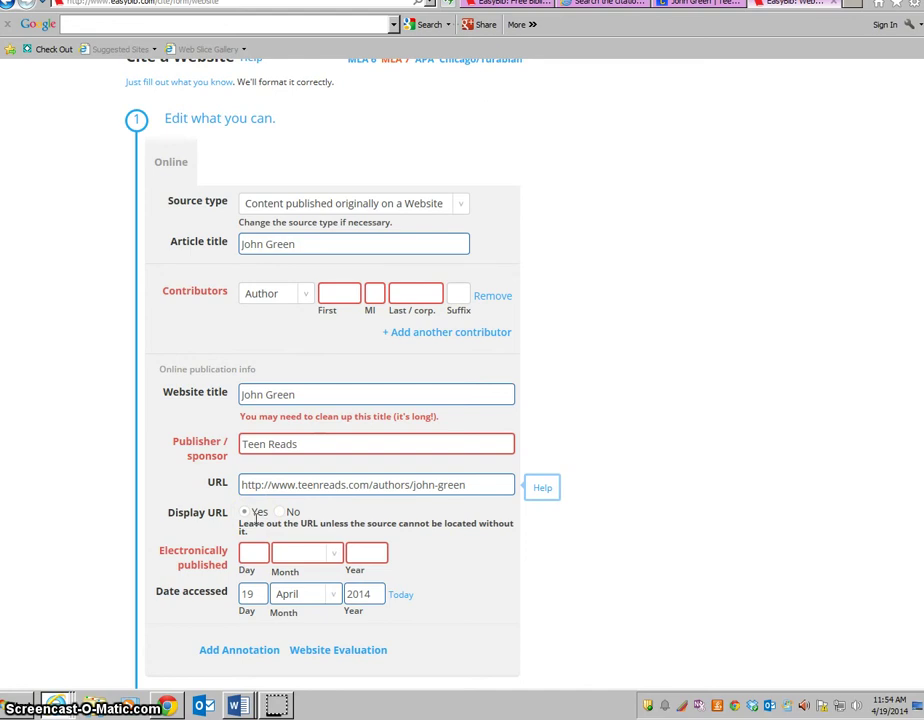
Step: Check the Teenreads page footer for a copyright date and enter 2014 as the citation's electronic publication year
click(700, 4)
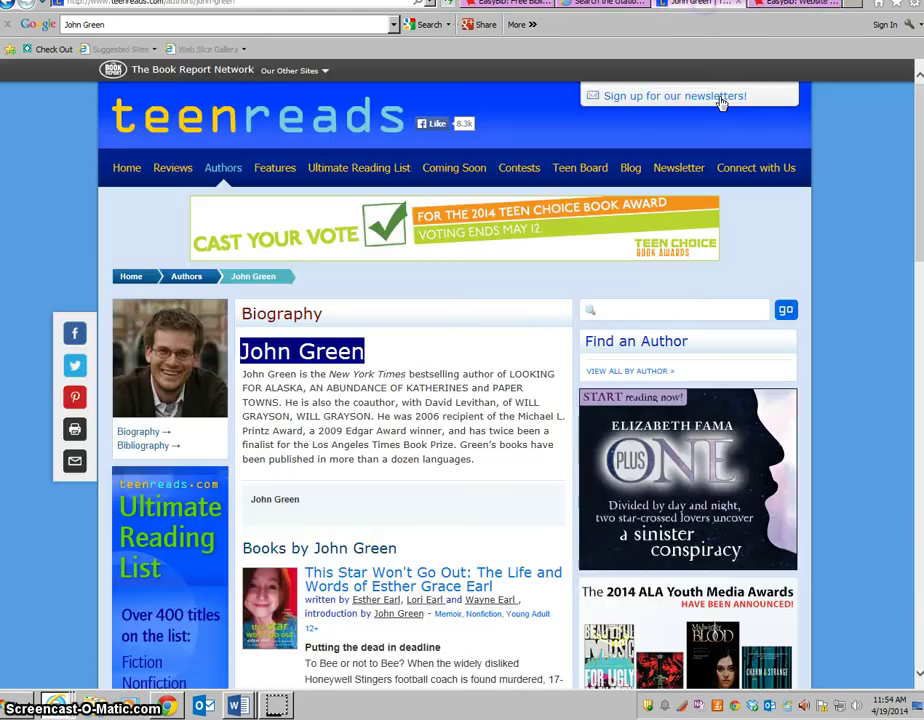
scroll(550, 460, down, 5)
scroll(553, 462, down, 10)
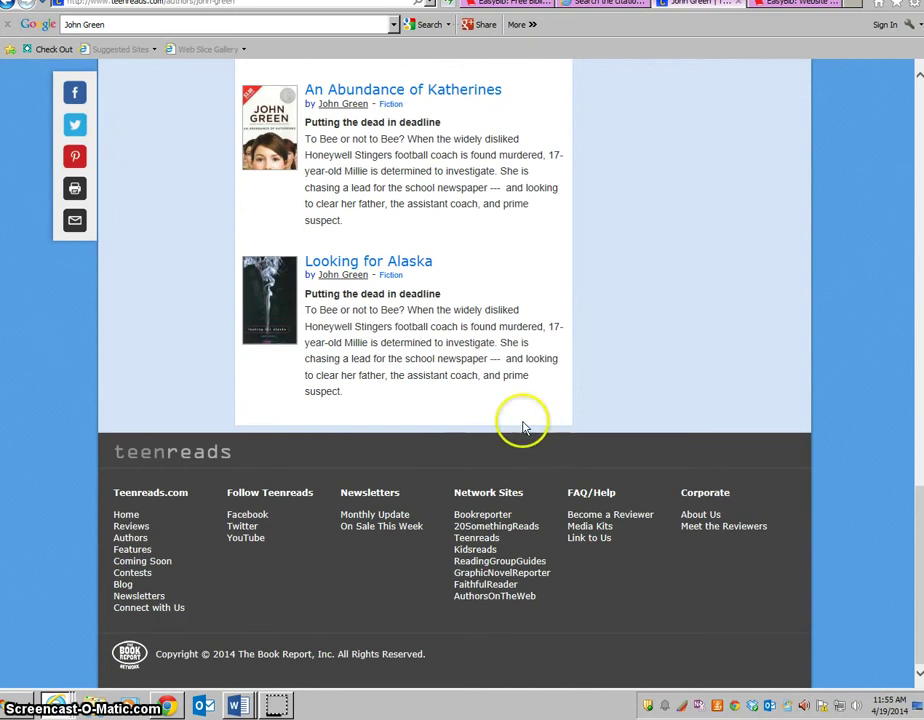
scroll(210, 655, up, 15)
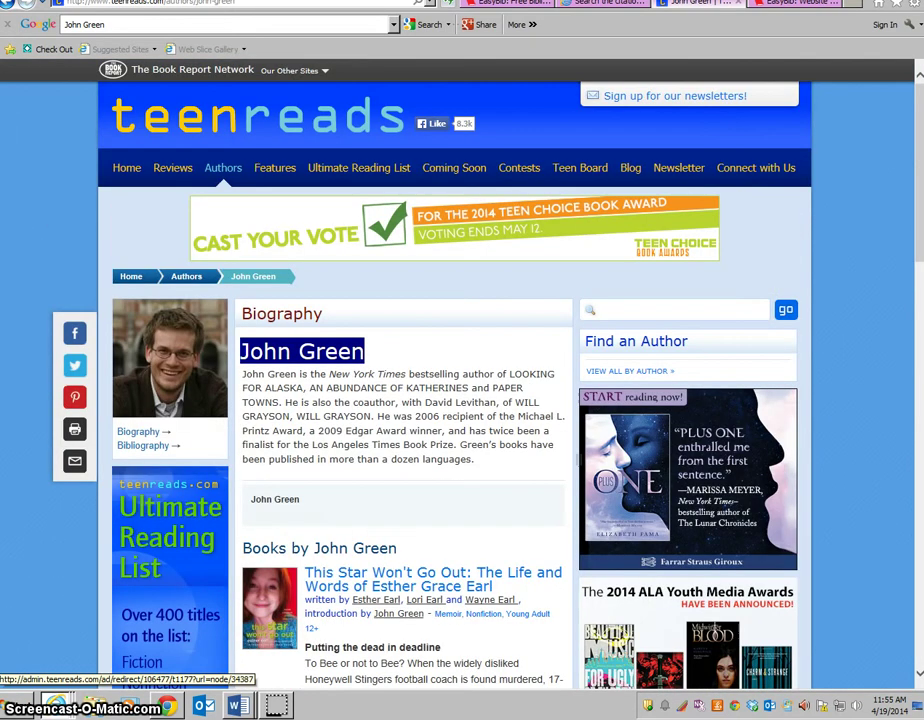
click(792, 6)
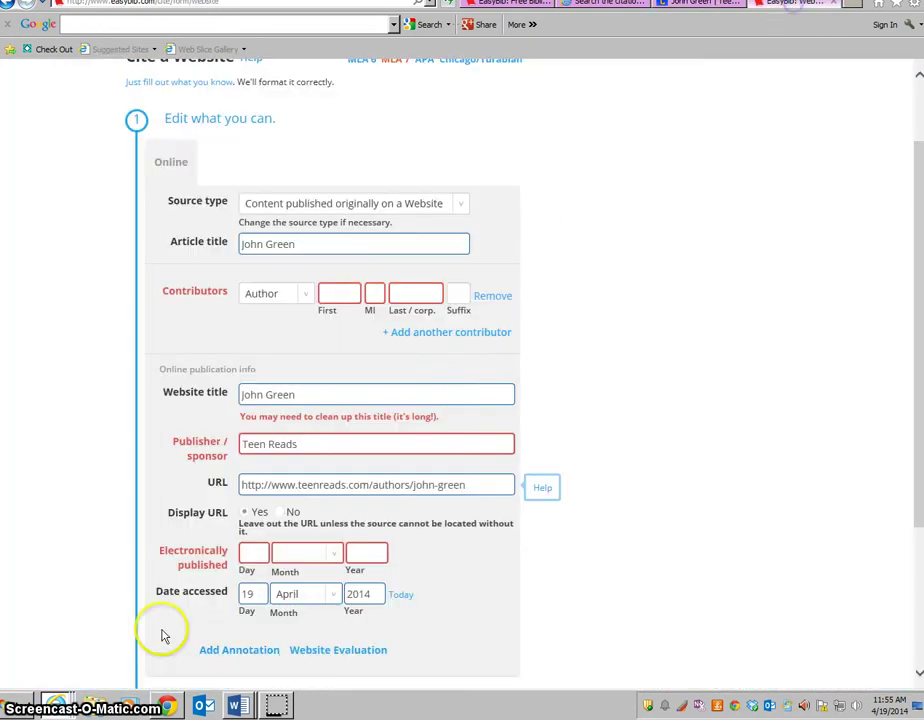
click(371, 553)
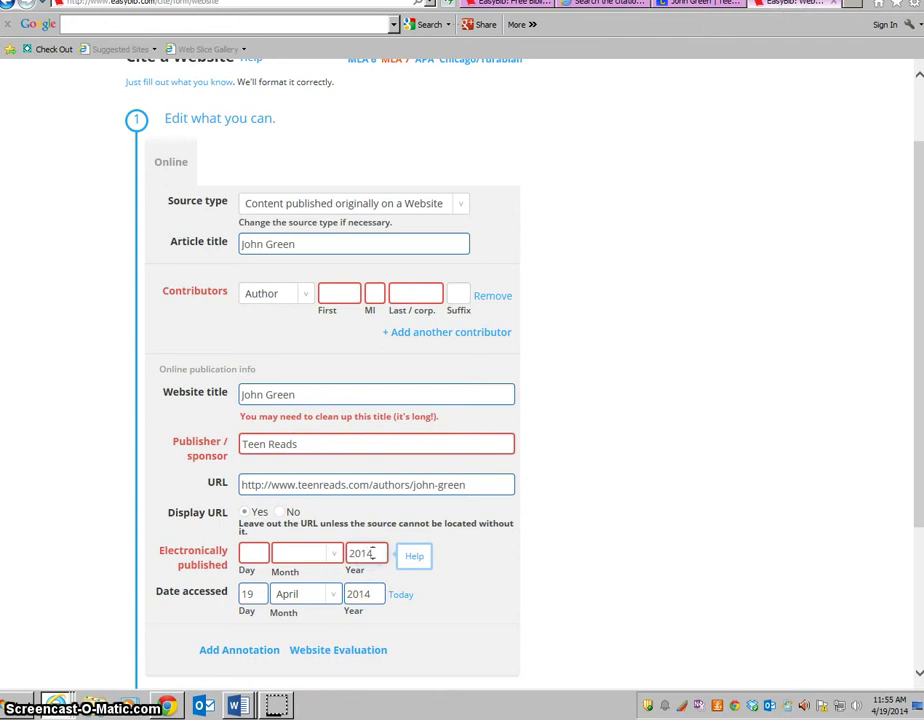
click(467, 593)
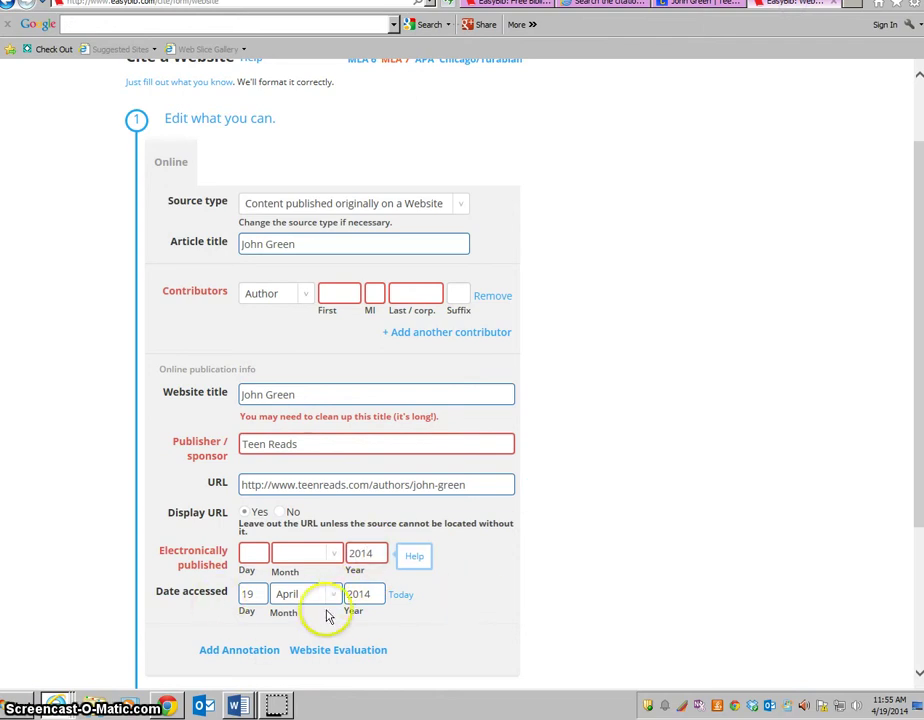
Step: Show the annotation field on the website form, leave it empty and create the citation
click(260, 660)
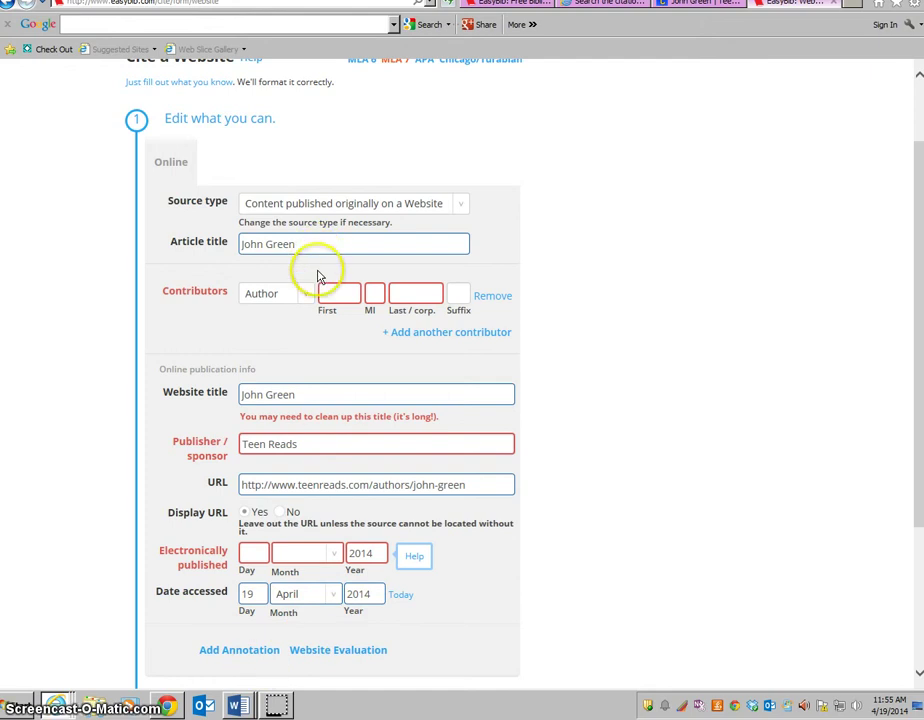
scroll(324, 299, up, 2)
scroll(324, 299, down, 4)
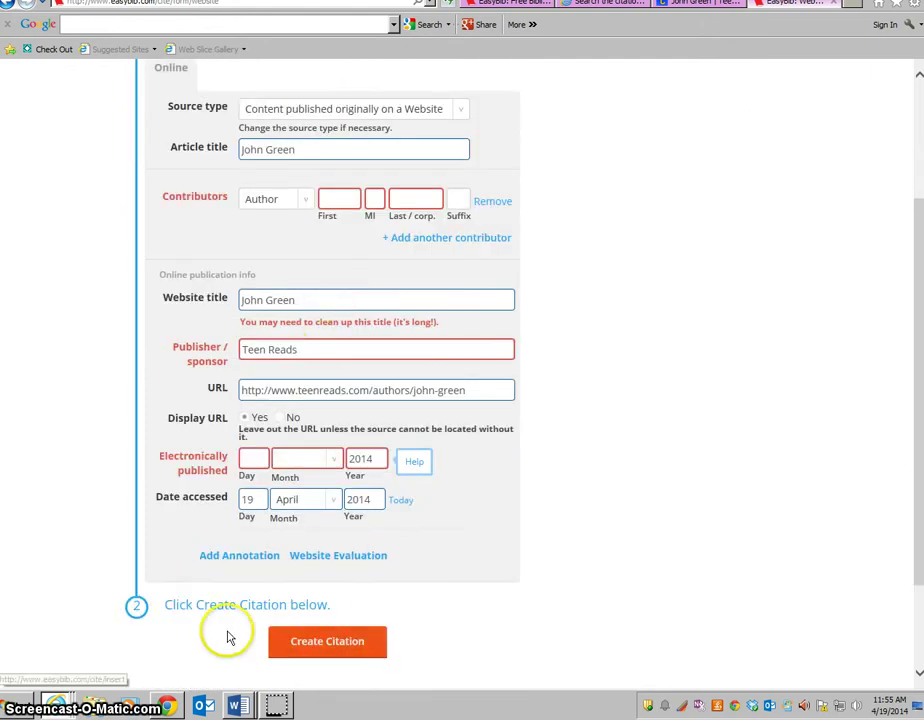
click(237, 557)
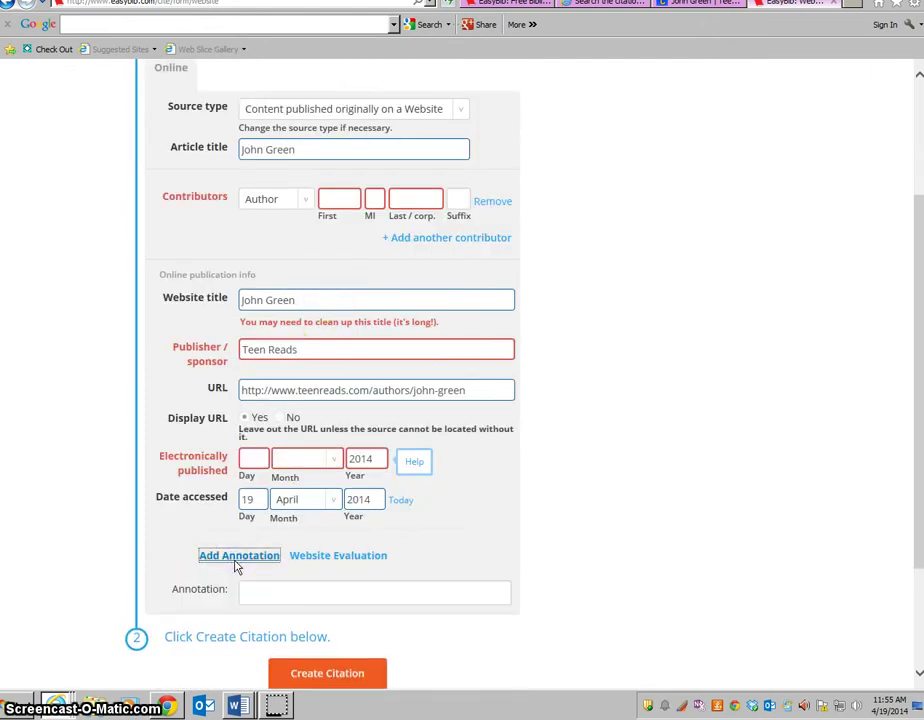
click(236, 558)
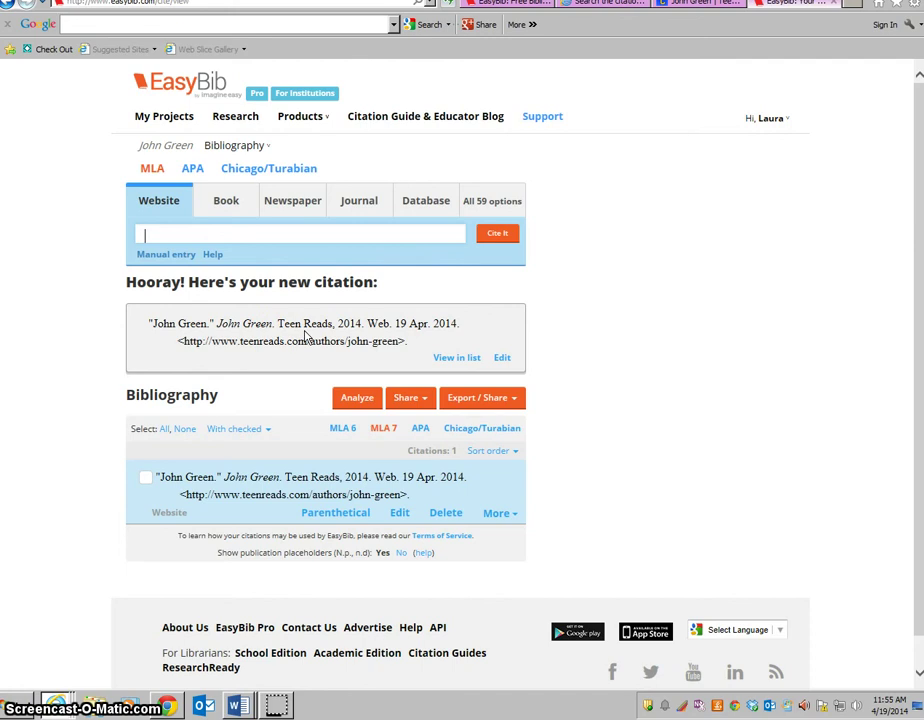
Step: Open the John Green project's notebook and start a new note titled Name of Books
click(224, 150)
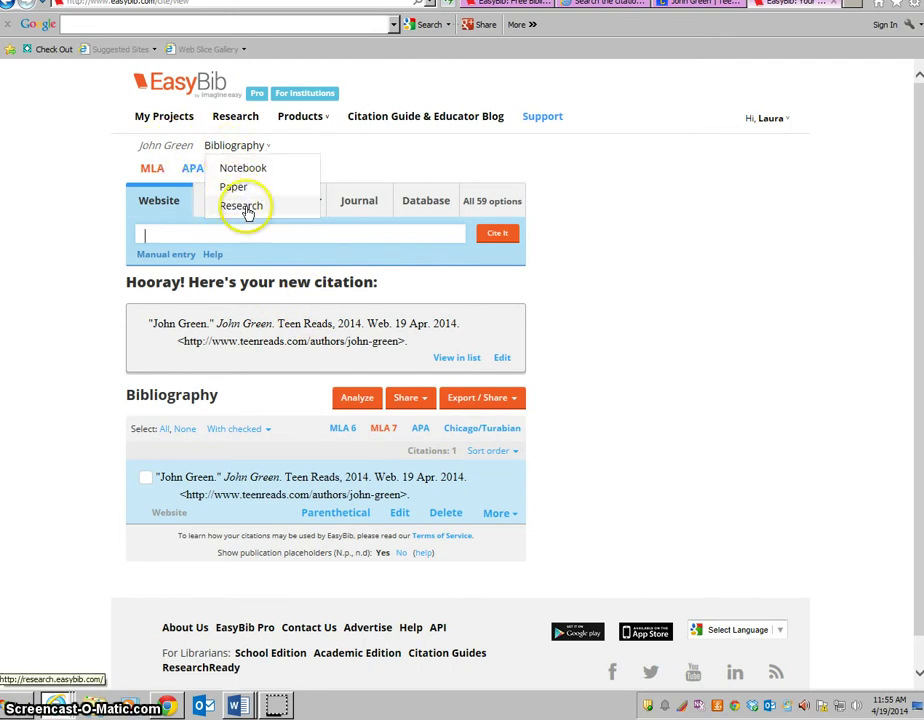
click(243, 170)
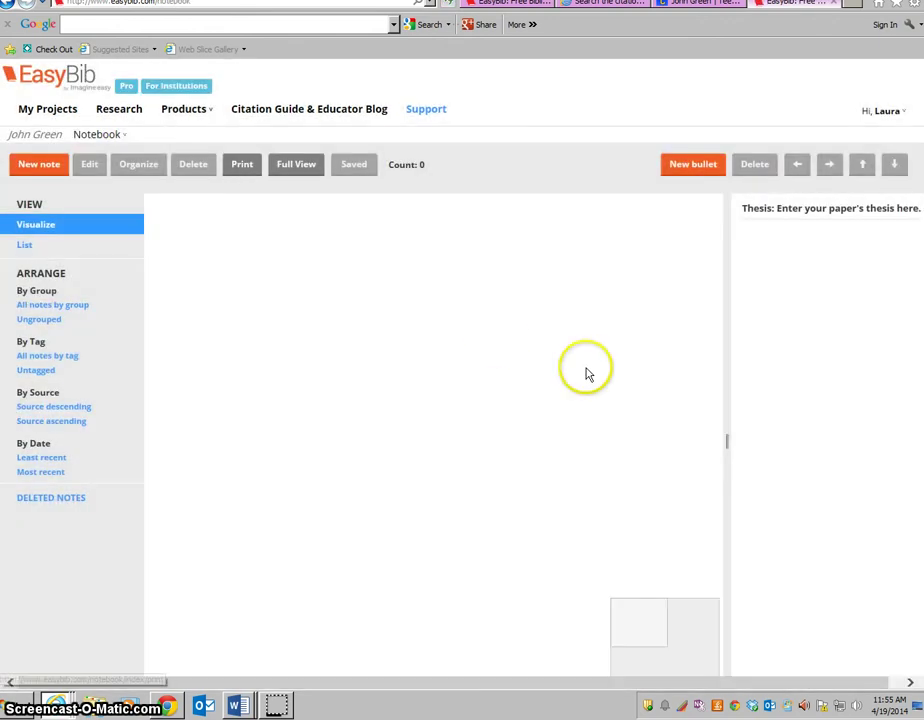
click(46, 167)
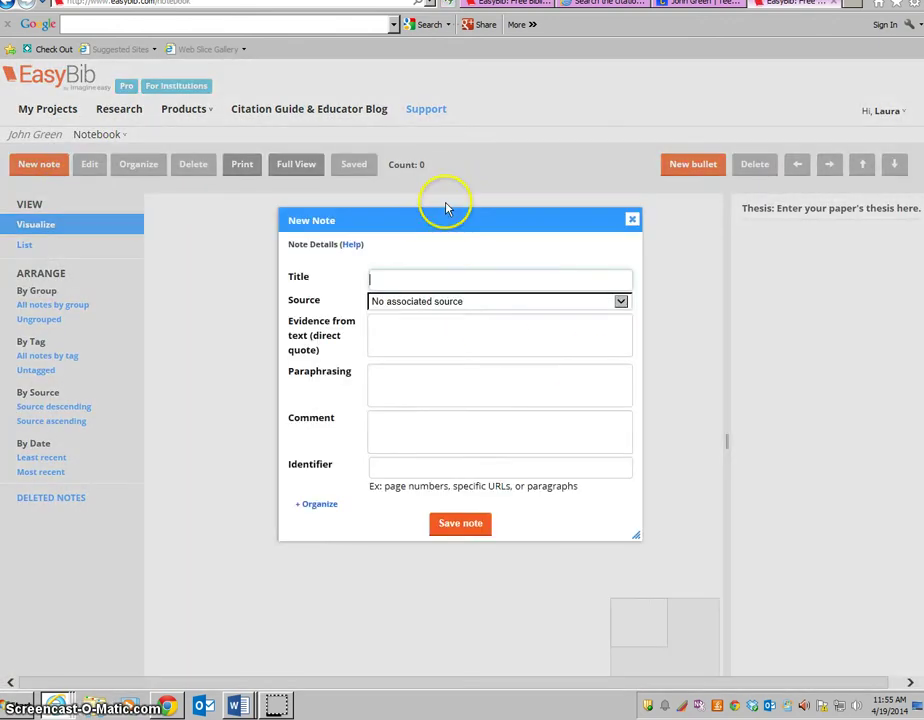
click(381, 241)
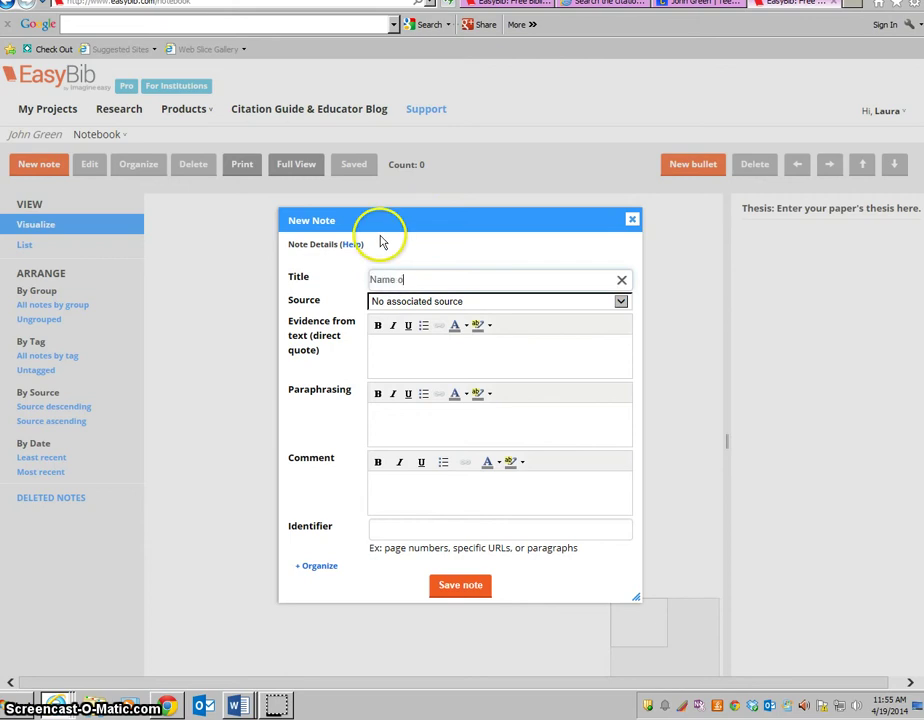
text(Name of Books)
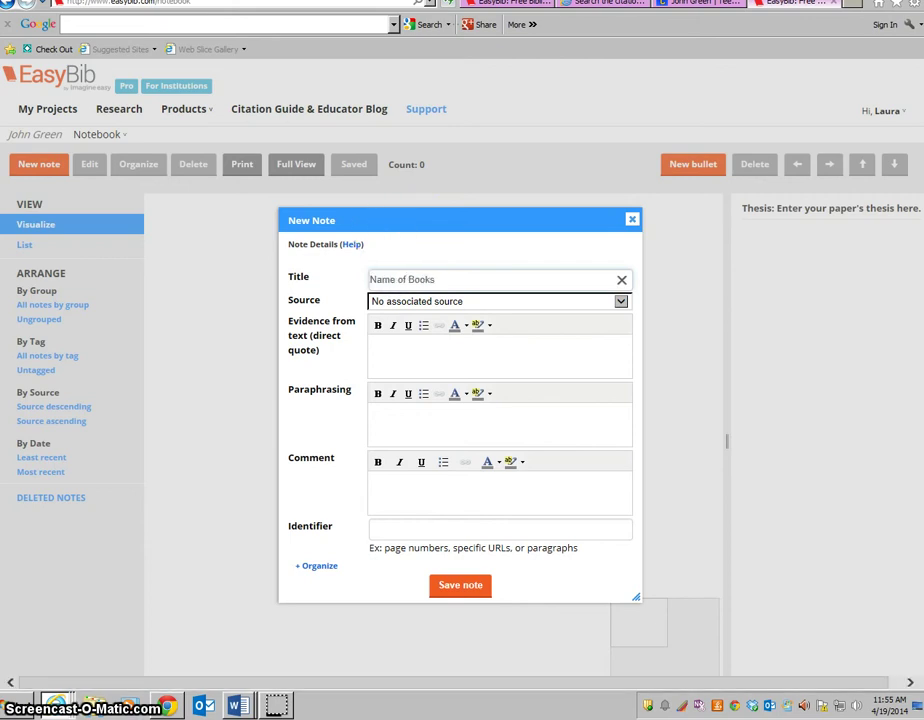
Step: Look through the biography and the list of books on the Teenreads John Green page
click(702, 4)
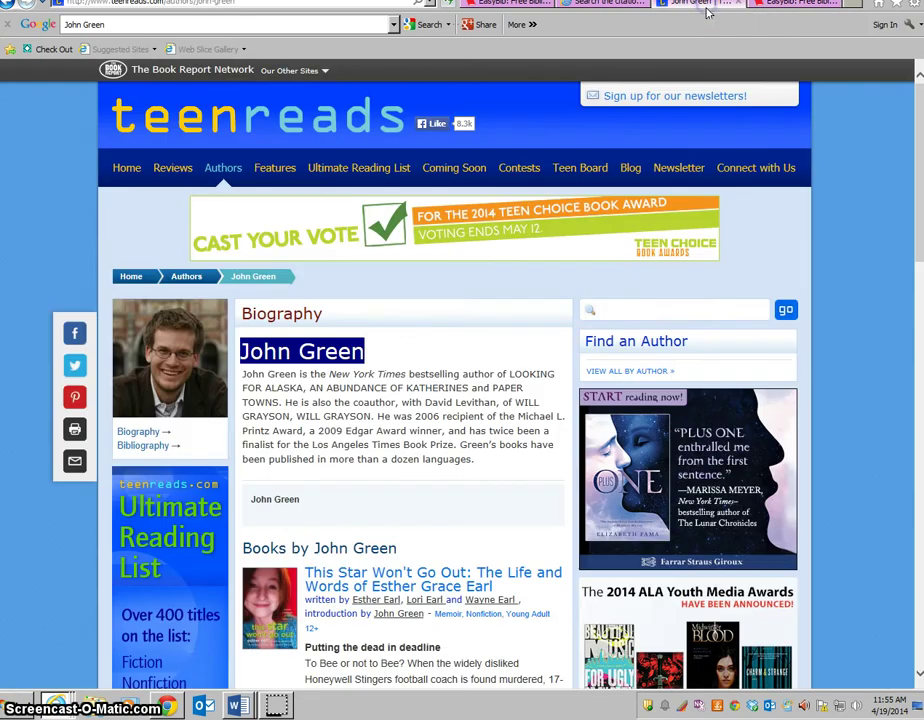
click(340, 412)
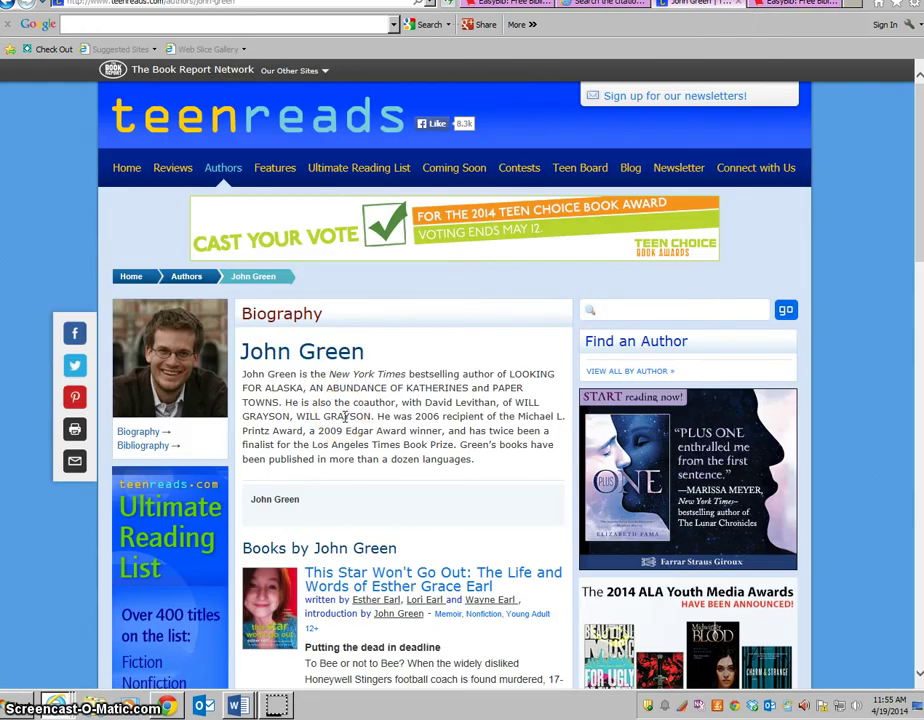
scroll(344, 416, down, 3)
click(344, 255)
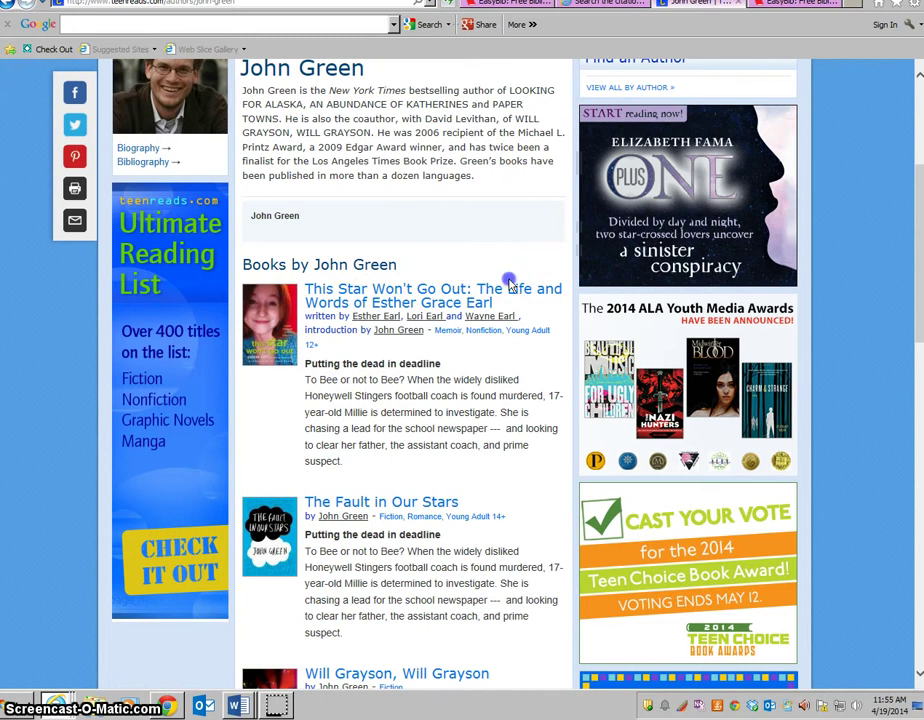
drag(505, 280, 513, 461)
click(512, 459)
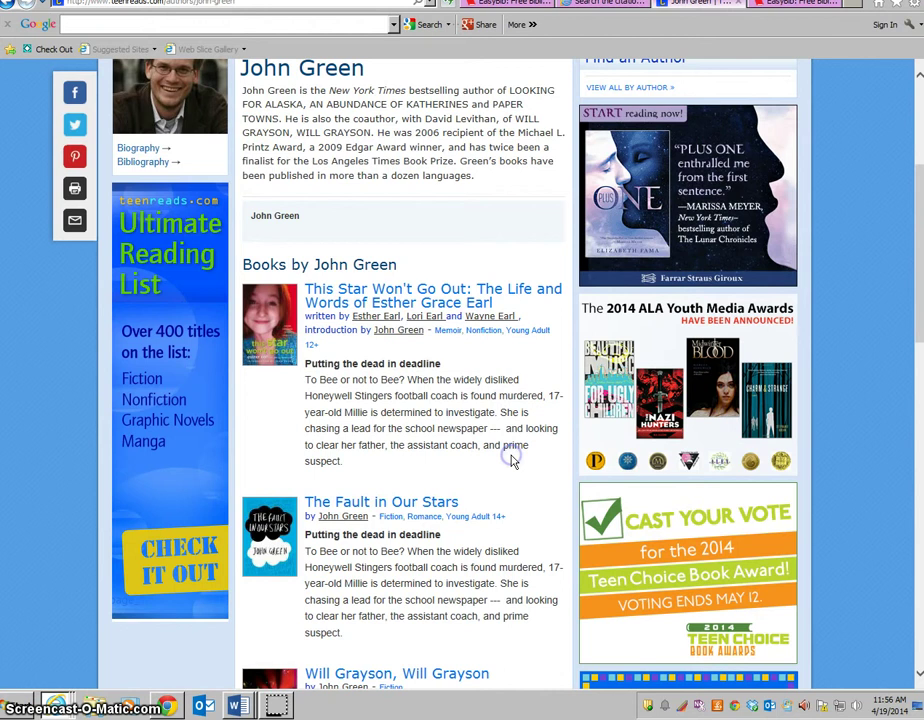
scroll(511, 458, down, 2)
scroll(511, 458, up, 5)
click(362, 370)
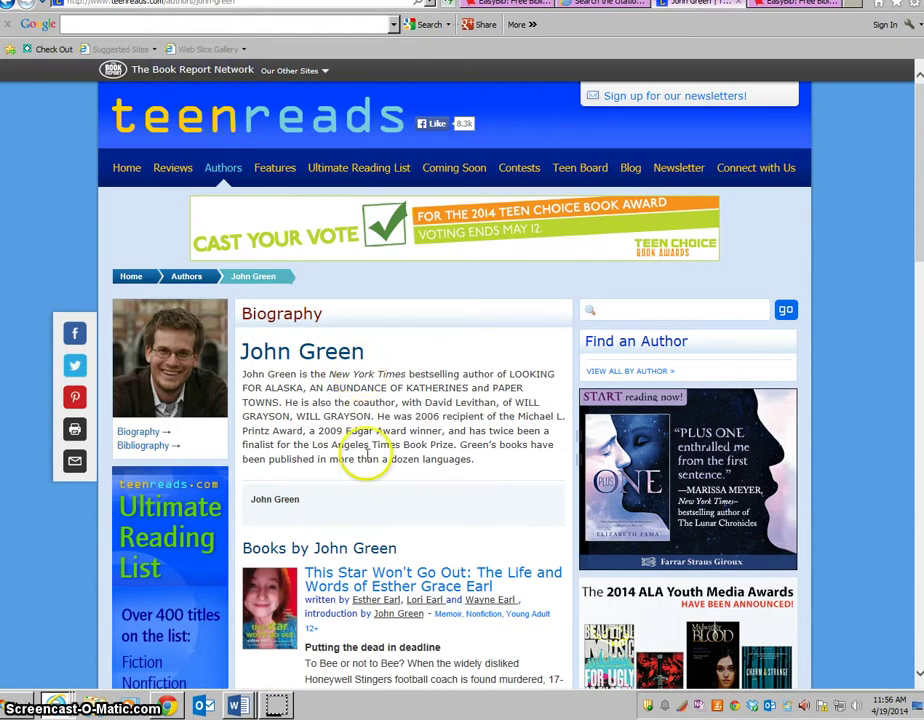
scroll(367, 460, down, 2)
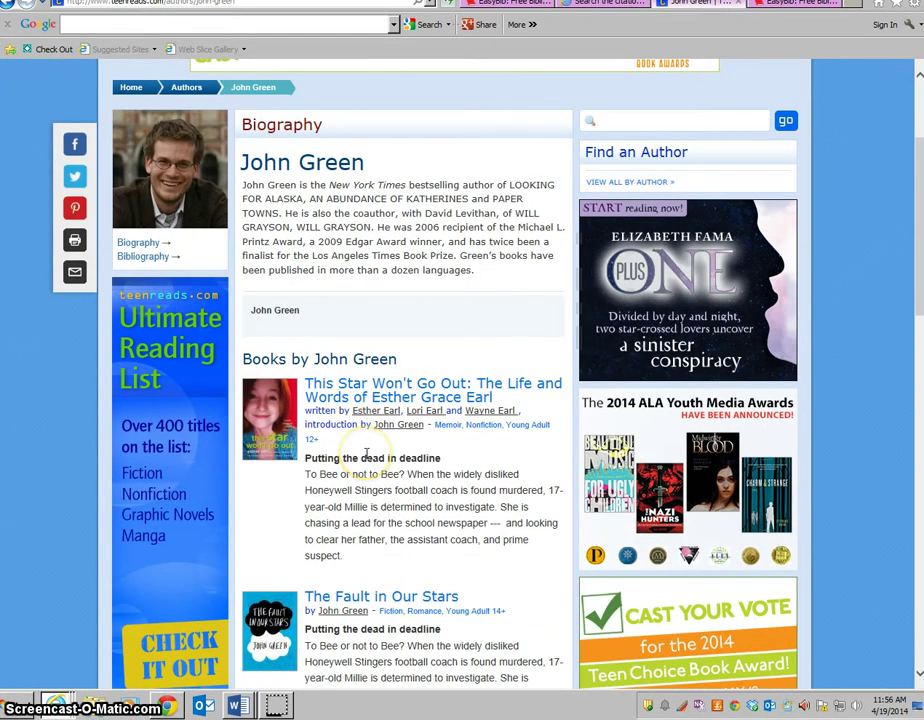
scroll(440, 421, down, 3)
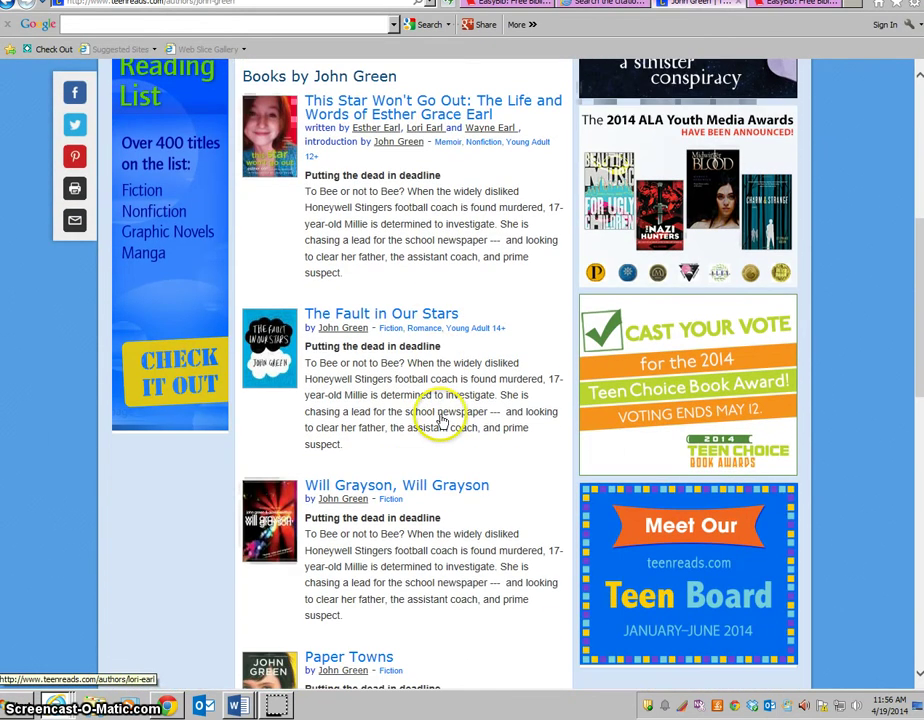
Step: Copy the Teenreads book listings from The Fault in Our Stars through Looking for Alaska into the note's direct-quote evidence
drag(285, 295, 418, 300)
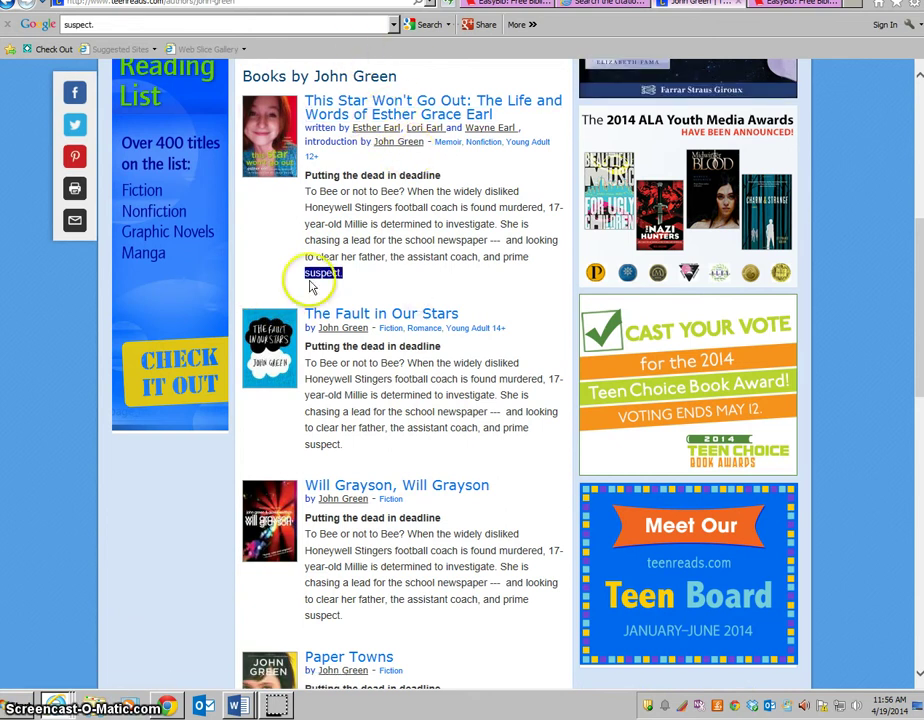
click(274, 284)
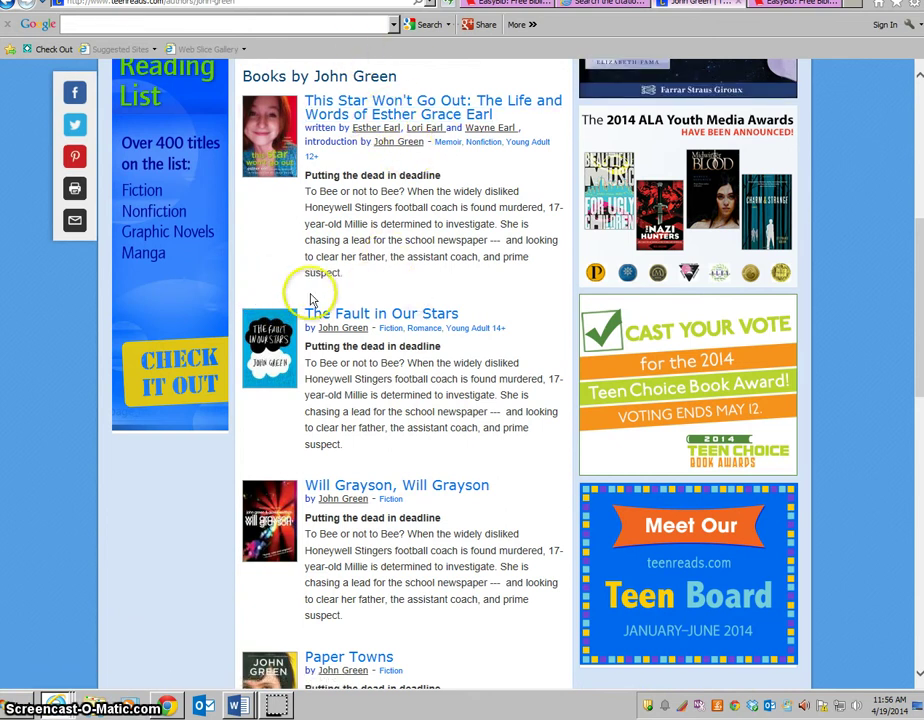
drag(310, 300, 517, 535)
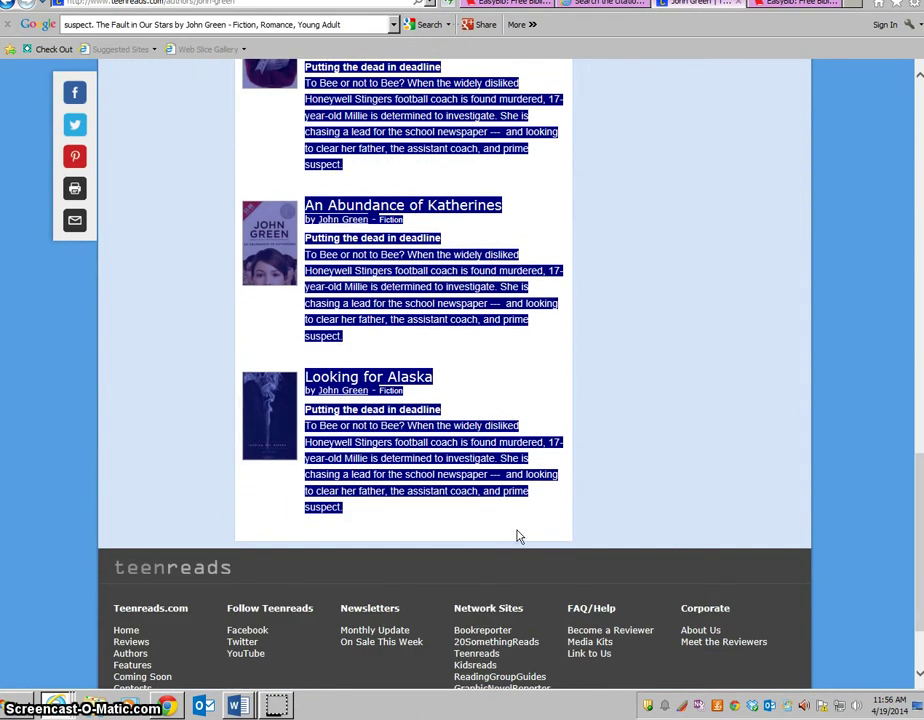
click(775, 8)
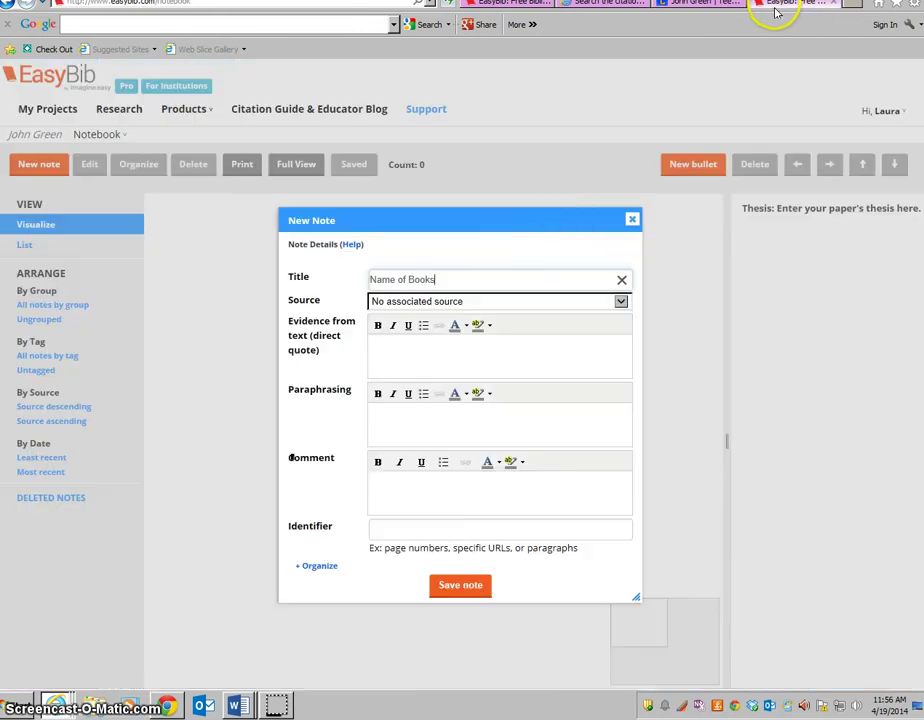
click(397, 350)
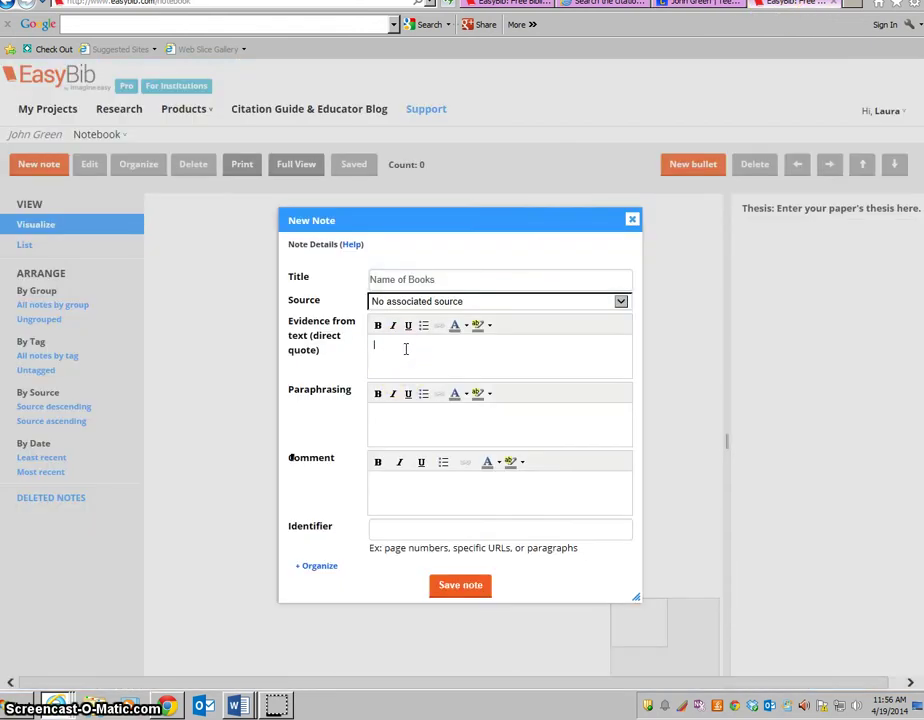
text(To Bee or not to Bee? When the widely disliked Honeywell Stingers football coach is found murdered, 17-year-old Millie is determined to investigate. She is chasing a lead for the school newspaper — and looking to clear her father, the assistant coach, and prime suspect.)
Step: Read through the book listings in the note's direct-quote evidence
click(422, 372)
scroll(421, 370, up, 2)
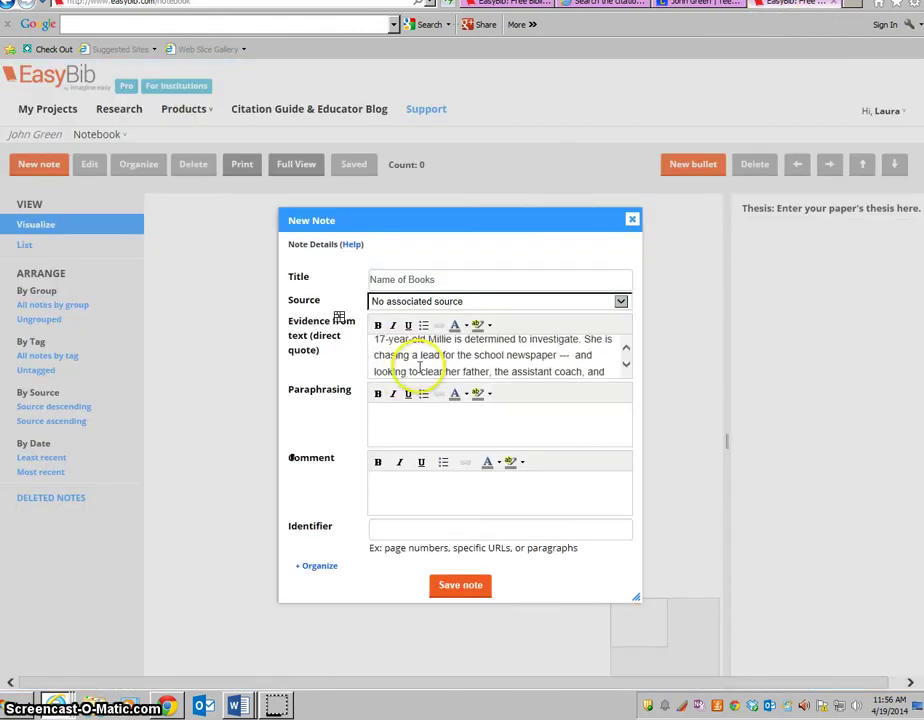
scroll(421, 370, up, 2)
scroll(421, 370, down, 3)
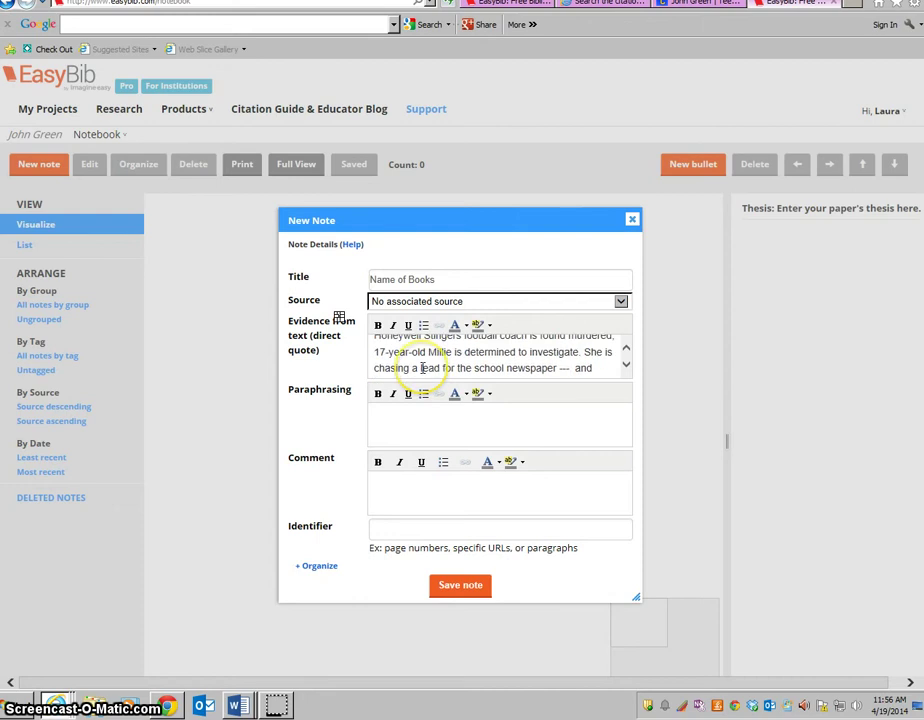
scroll(421, 370, up, 3)
scroll(421, 369, up, 1)
scroll(406, 367, down, 3)
scroll(398, 355, up, 1)
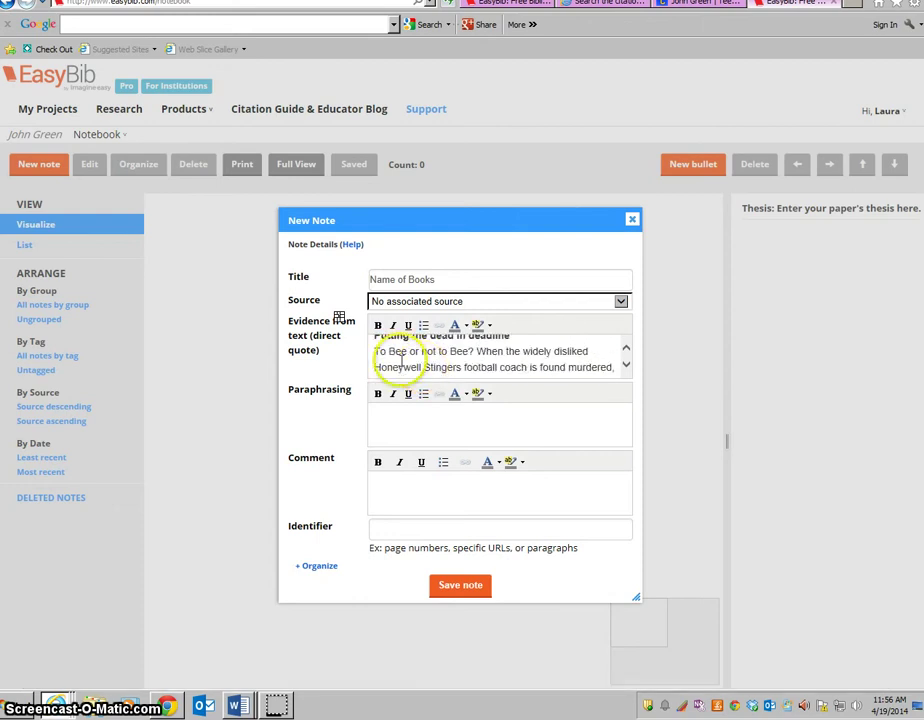
Step: Separate the Teenreads page into its own browser window and maximize the window with the EasyBib notebook
click(695, 5)
drag(700, 0, 923, 50)
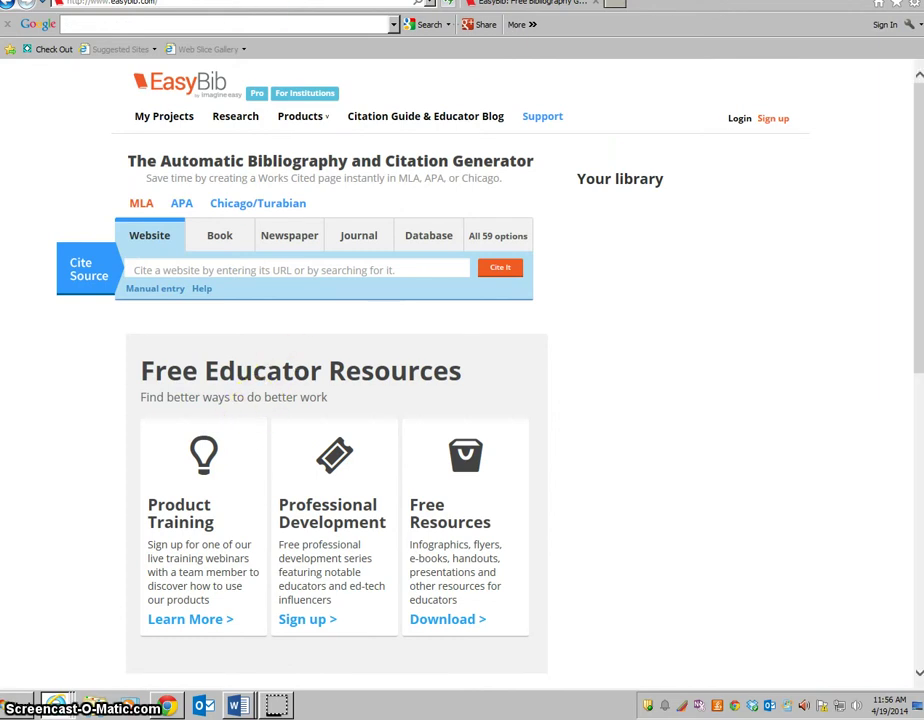
drag(0, 82, 397, 83)
click(441, 101)
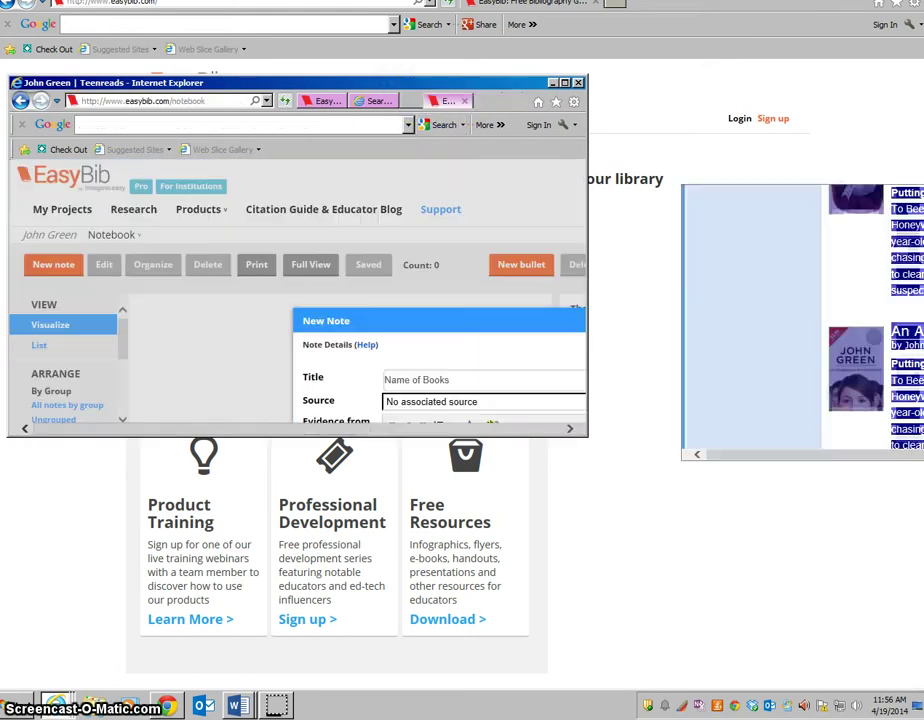
click(564, 82)
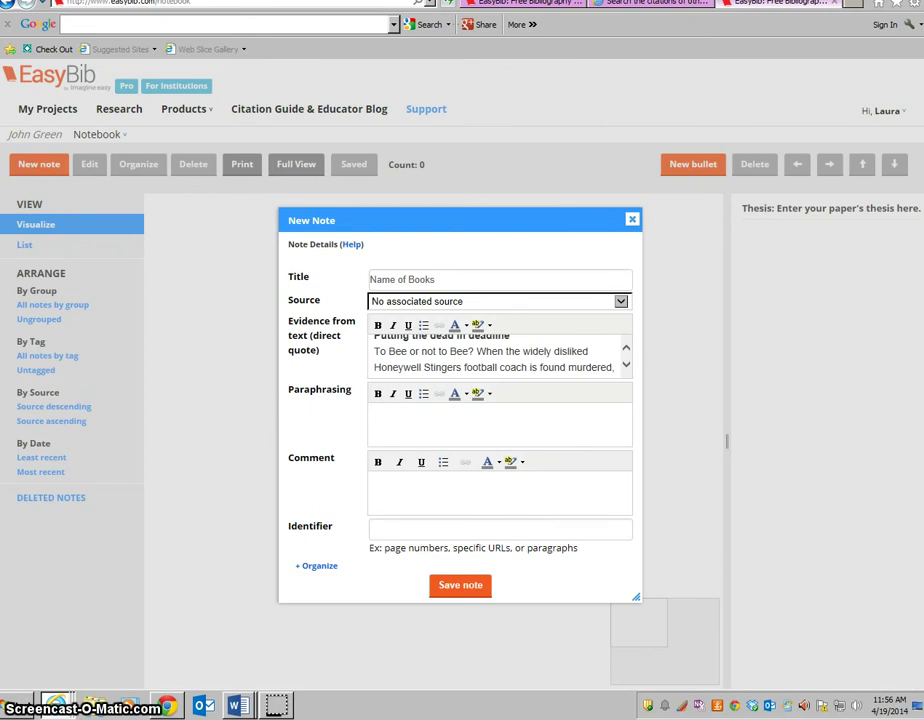
Step: Begin the note's paraphrase with "John Green has written five books,"
click(470, 425)
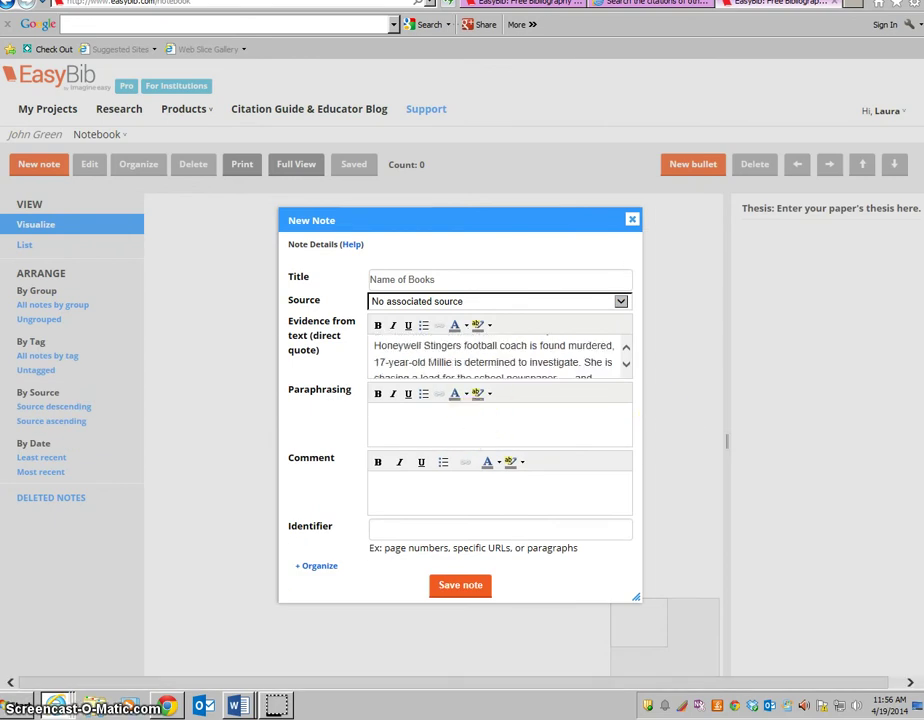
click(423, 412)
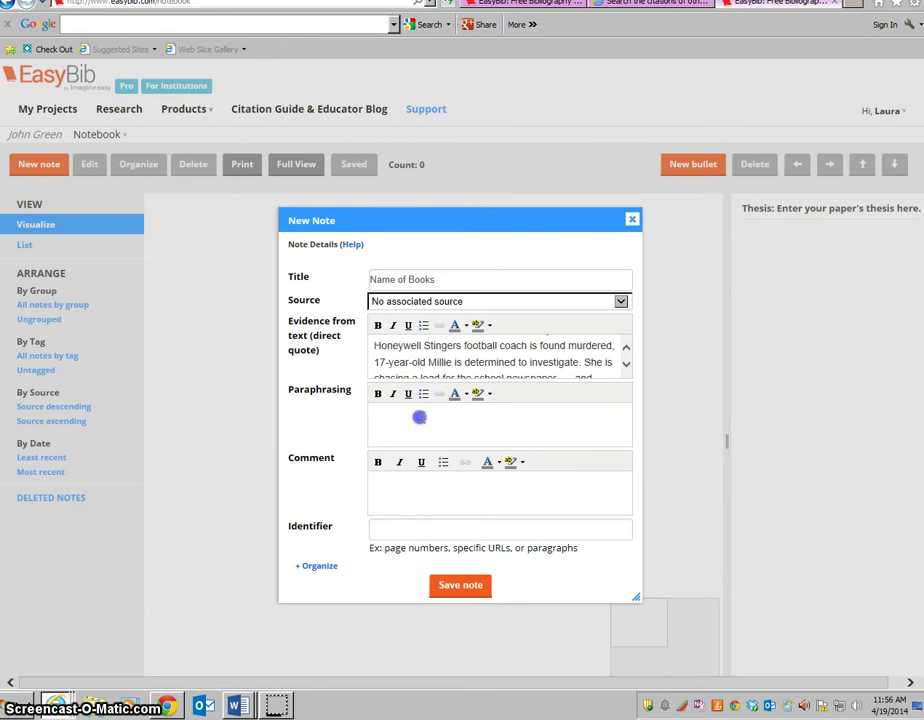
text(John Green)
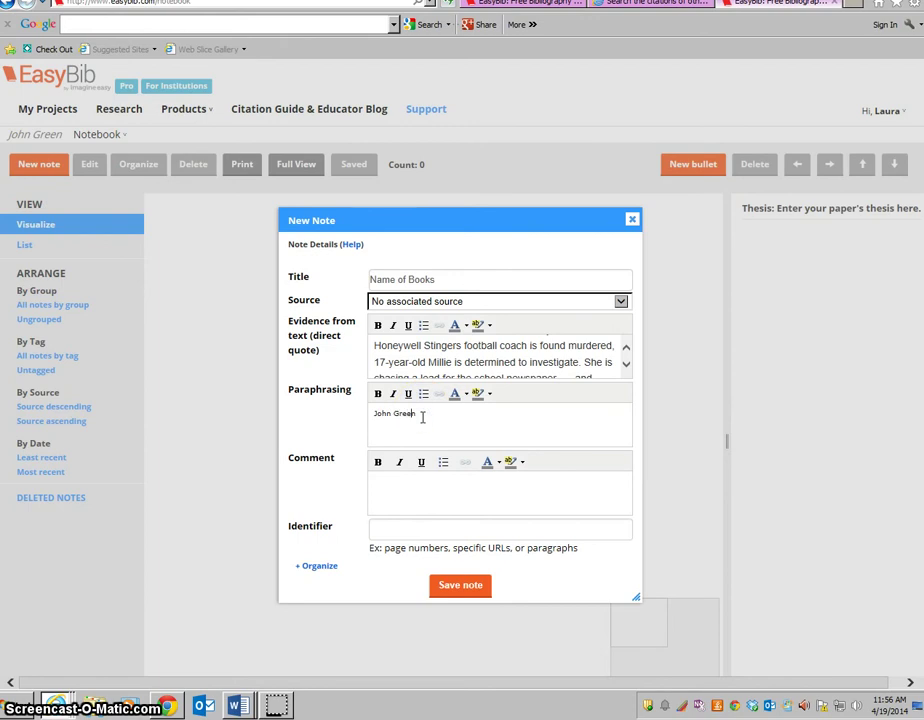
text( has written)
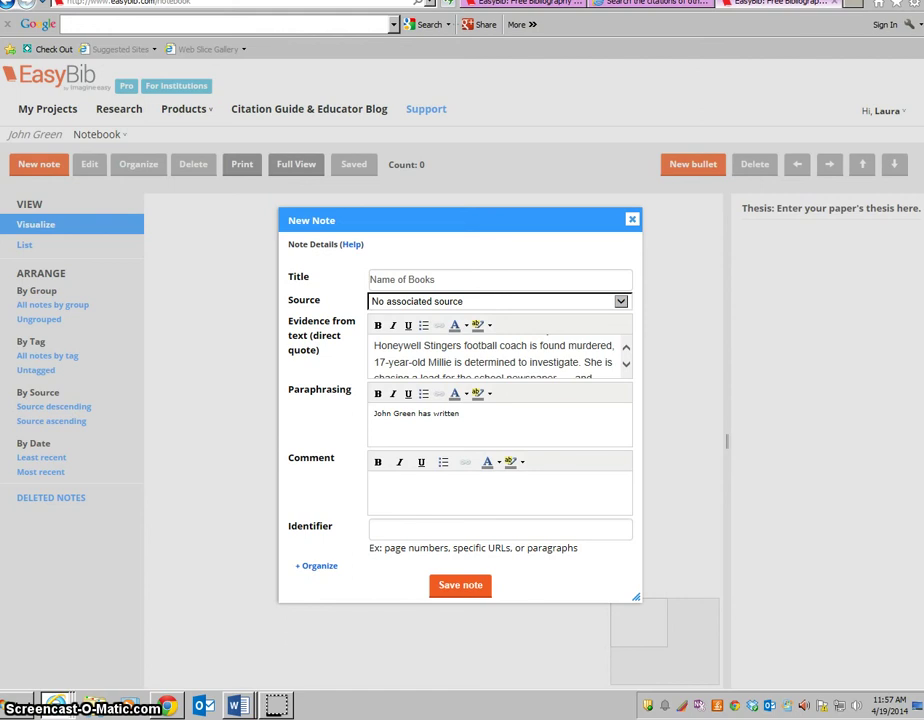
text(give books)
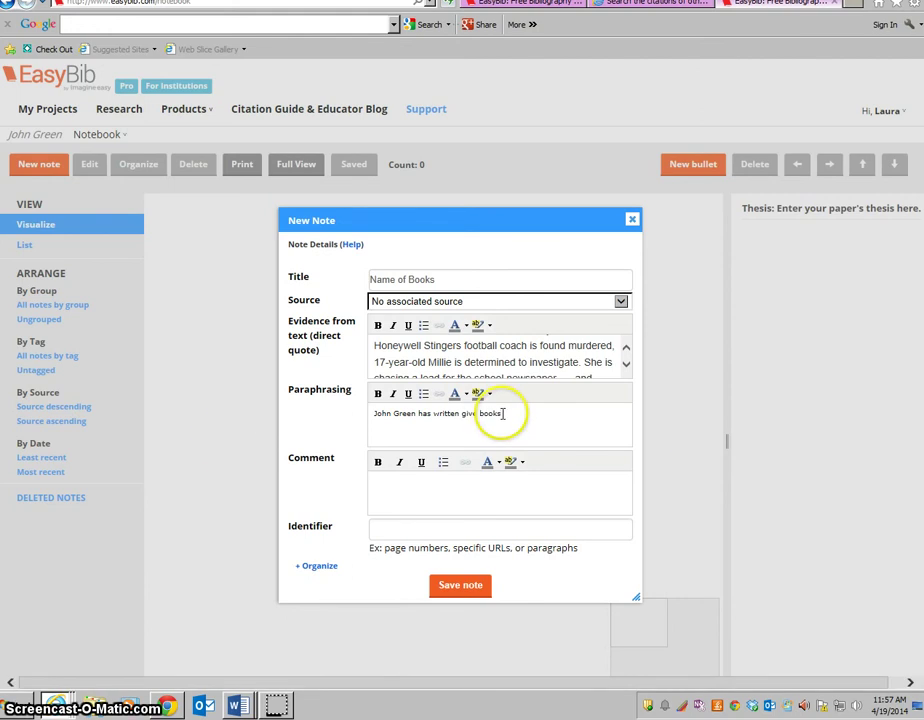
key(BackSpace)
key(BackSpace)
key(BackSpace)
key(BackSpace)
key(BackSpace)
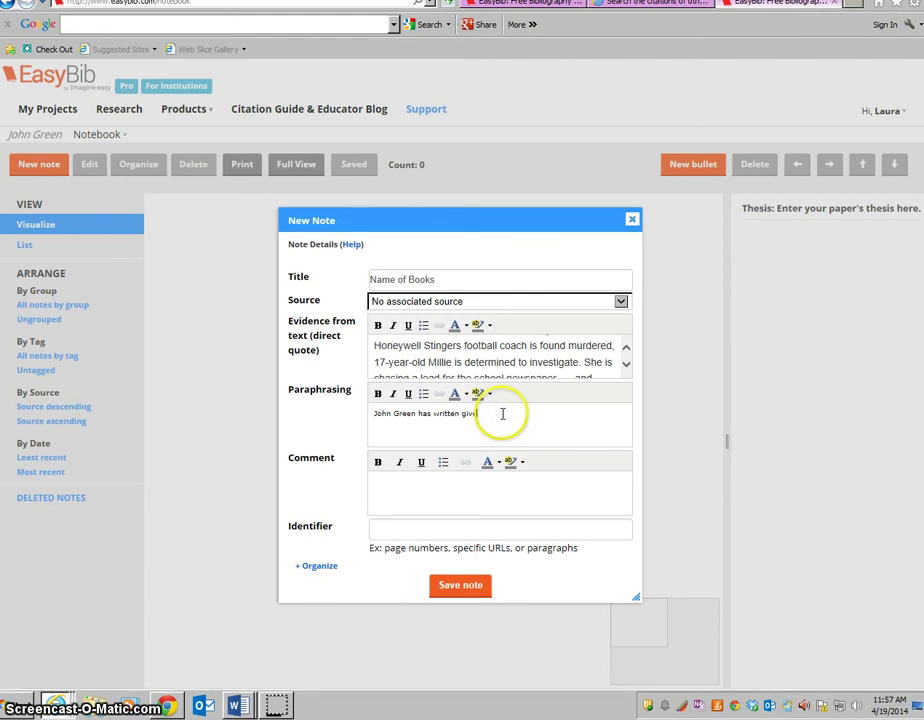
text(ive books)
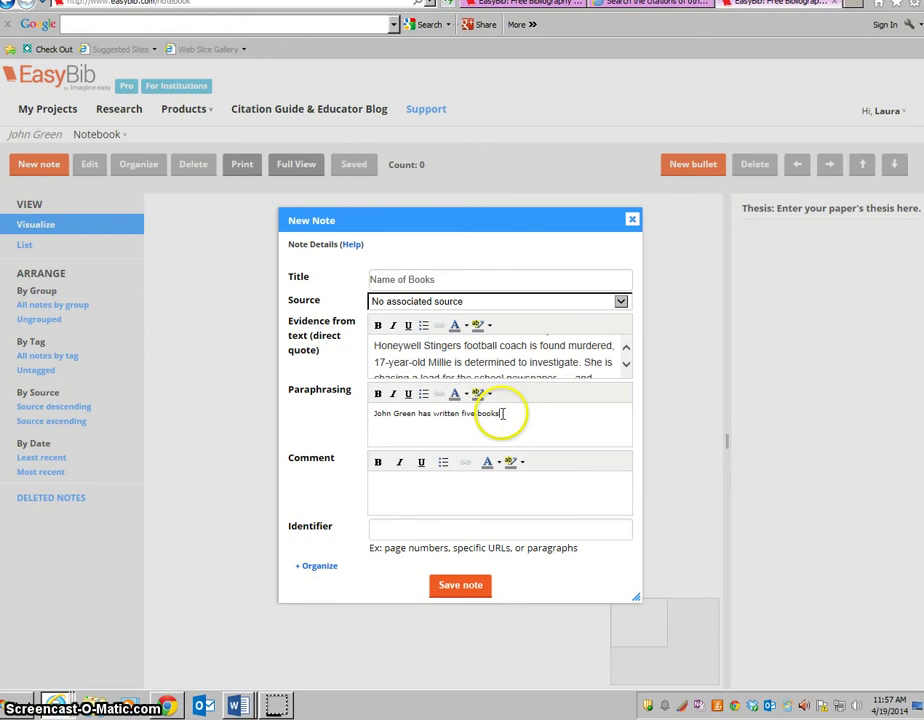
text(.)
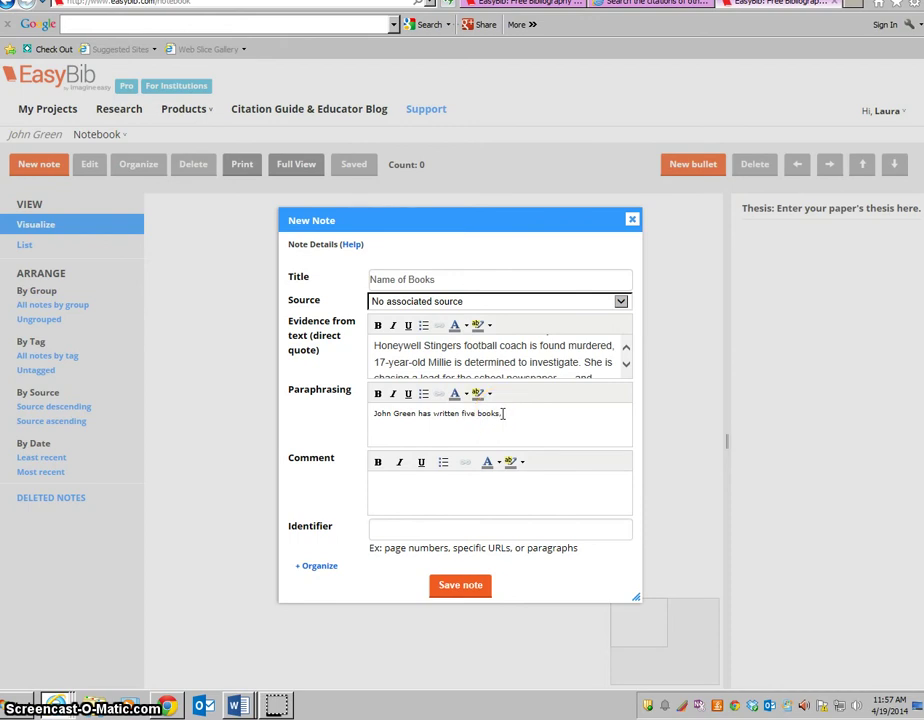
Step: Continue the paraphrase with "contribuited a story to one book, and written the introduction to one book."
text( contribuited a story to one book,)
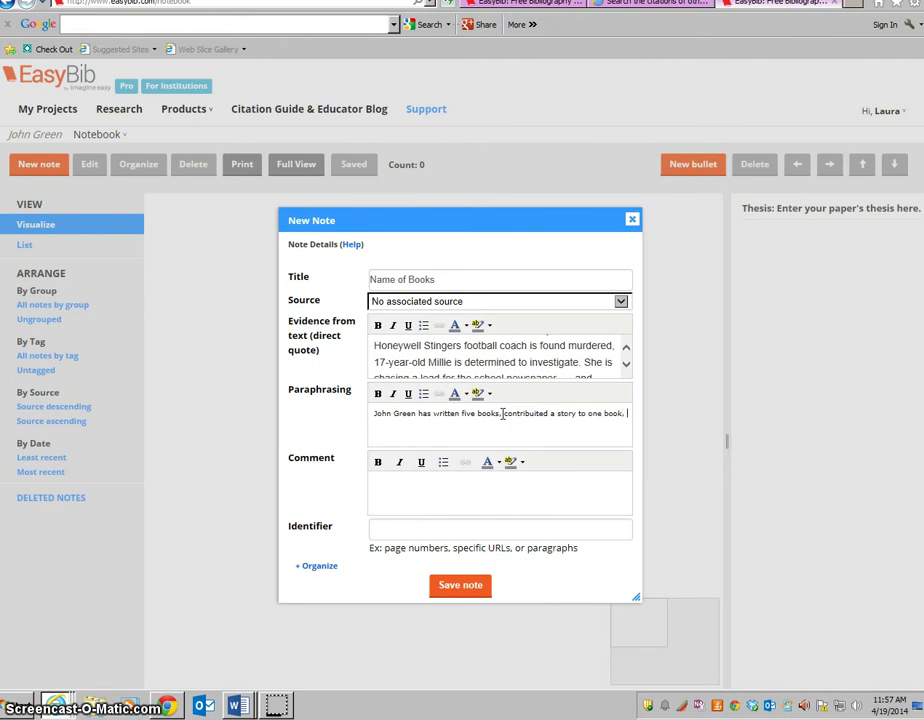
text(and writ)
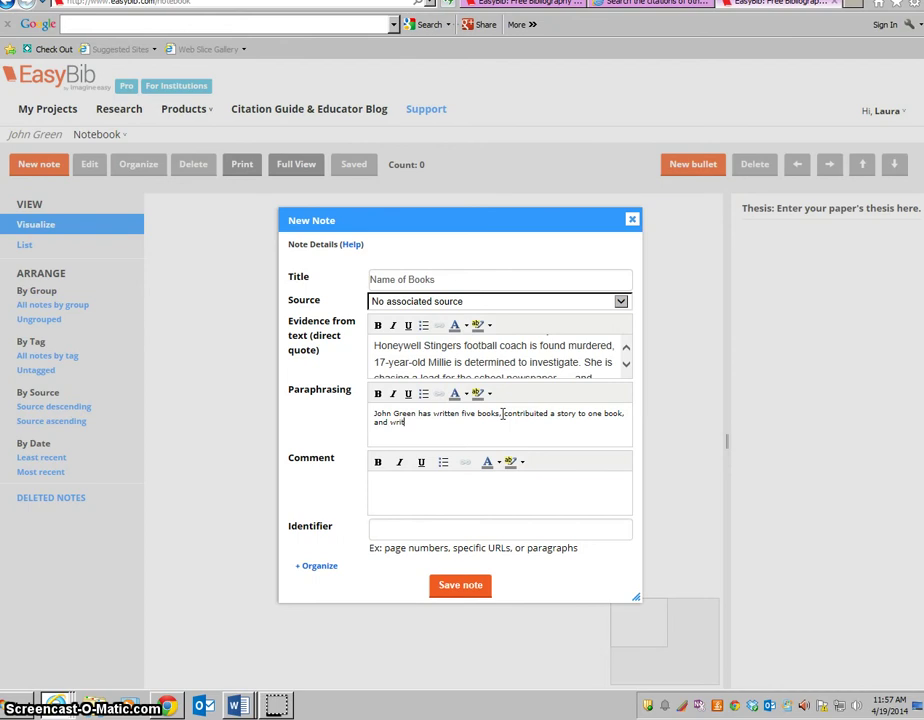
text(ten the introduction to one book.)
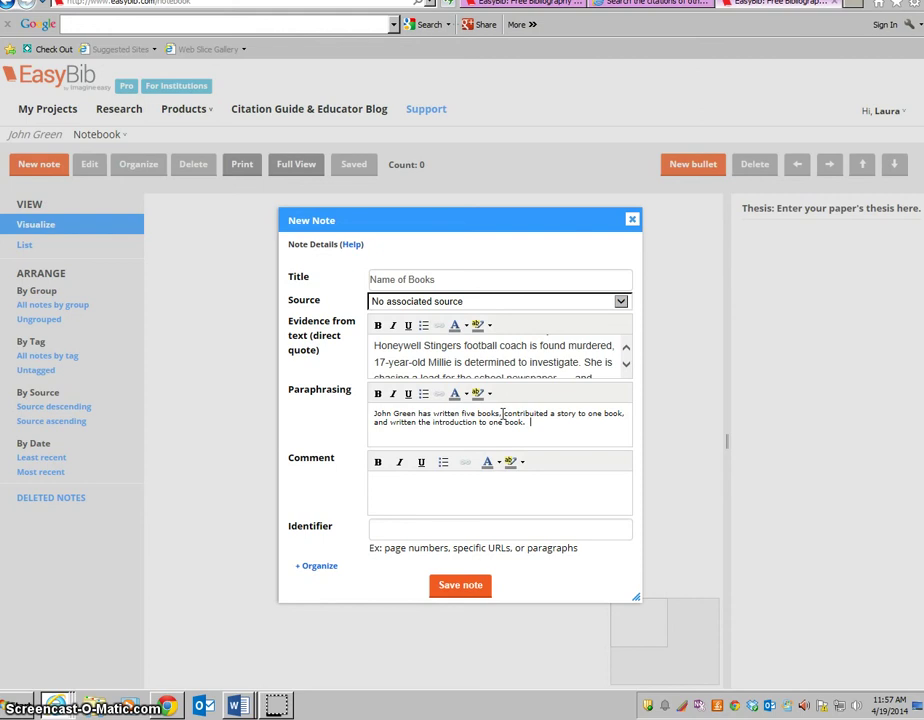
Step: Add the sentence opening "The books he wrote include:" to the paraphrase
text( The books he wrote were)
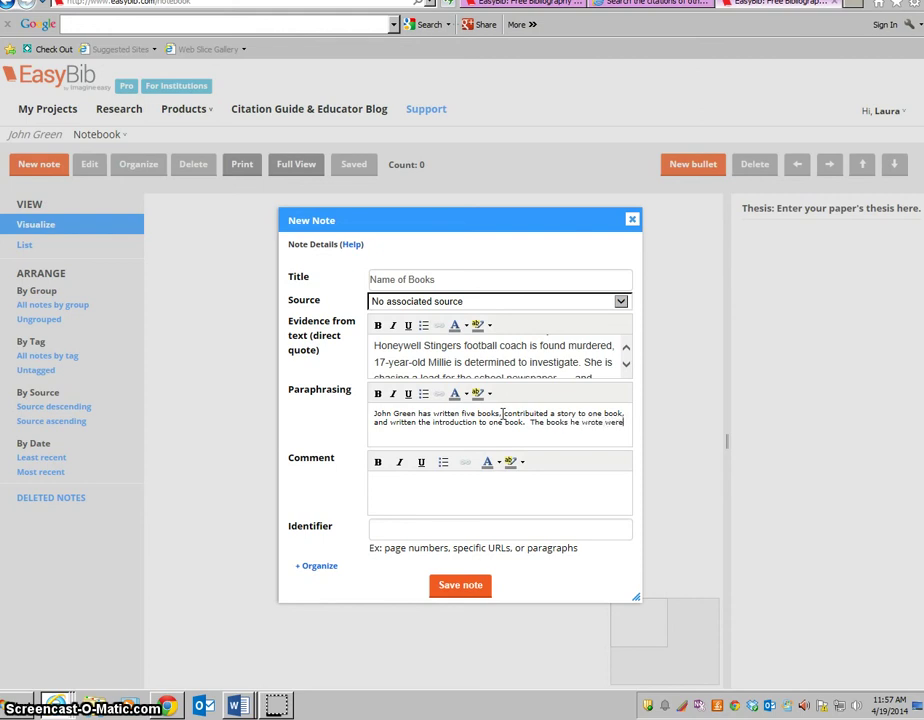
key(BackSpace)
key(BackSpace)
key(BackSpace)
key(BackSpace)
text(include:)
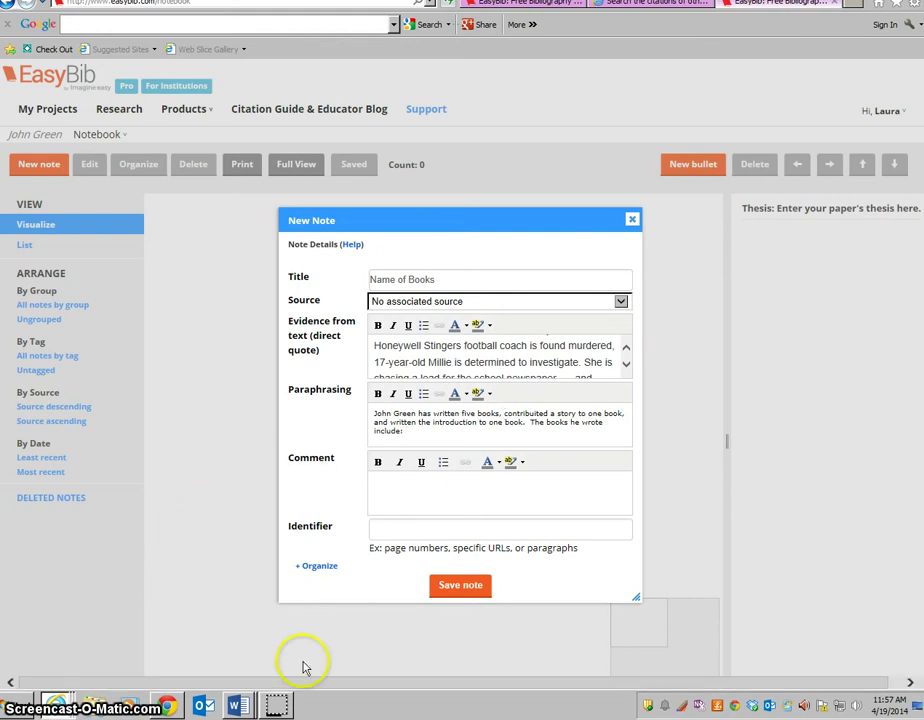
Step: Extend the paraphrase with Looking for Alaska, An Abundance of Katherines, Paper Towns, The Fault in Our Stars, and Will Grayson Will Grayson, co-written with David Levithan
mouse_move(276, 705)
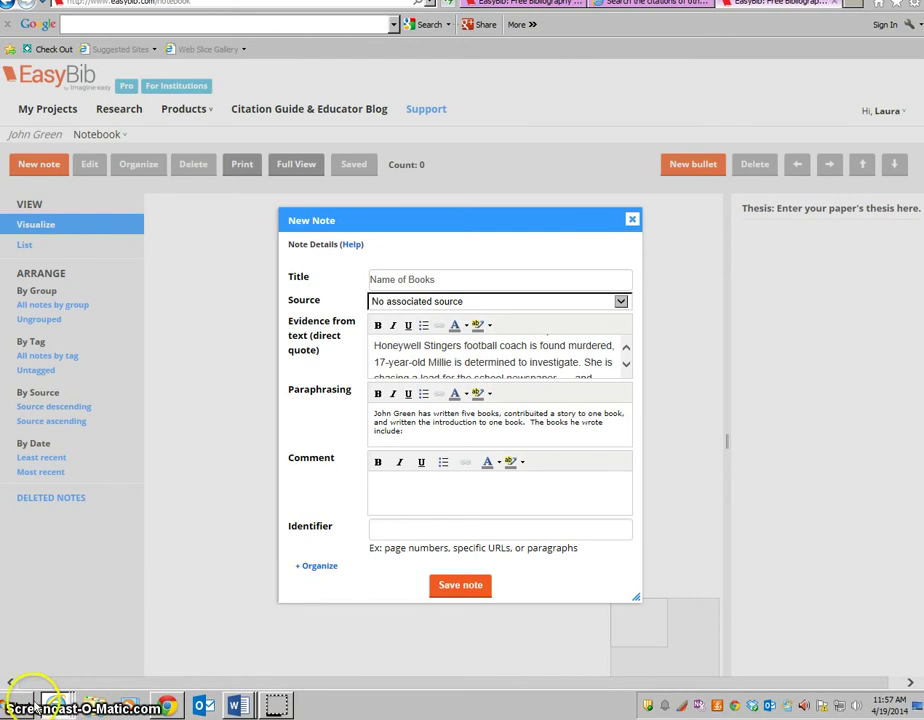
mouse_move(238, 706)
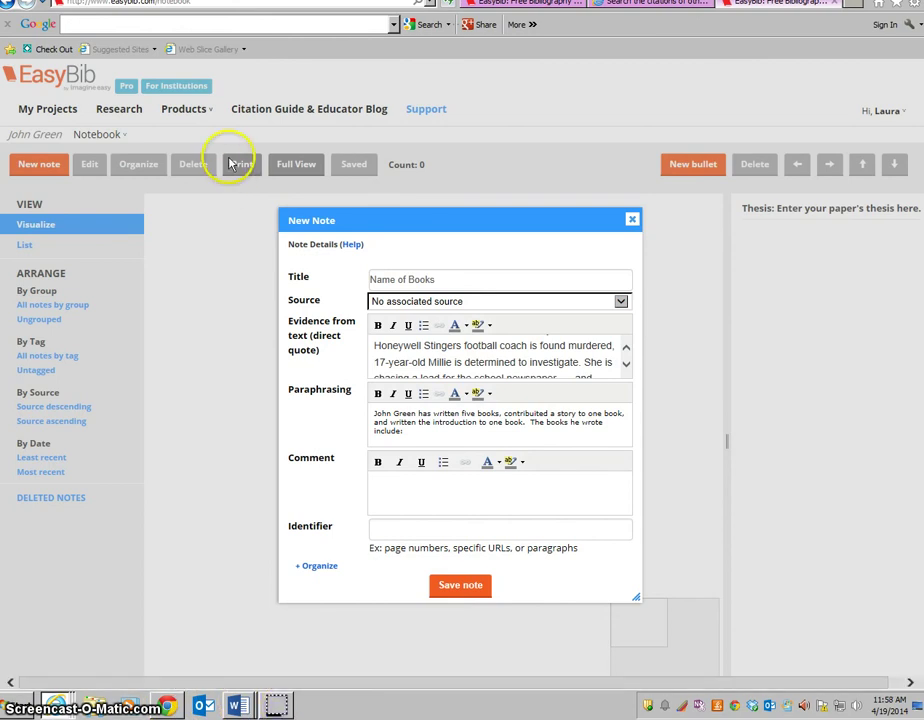
key(ctrl+v)
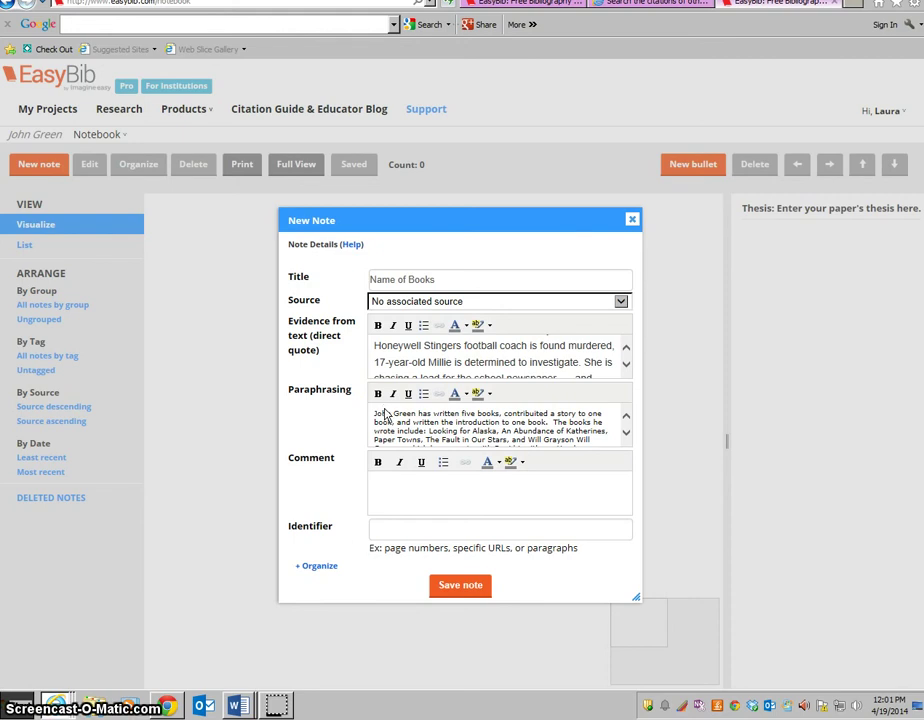
click(627, 434)
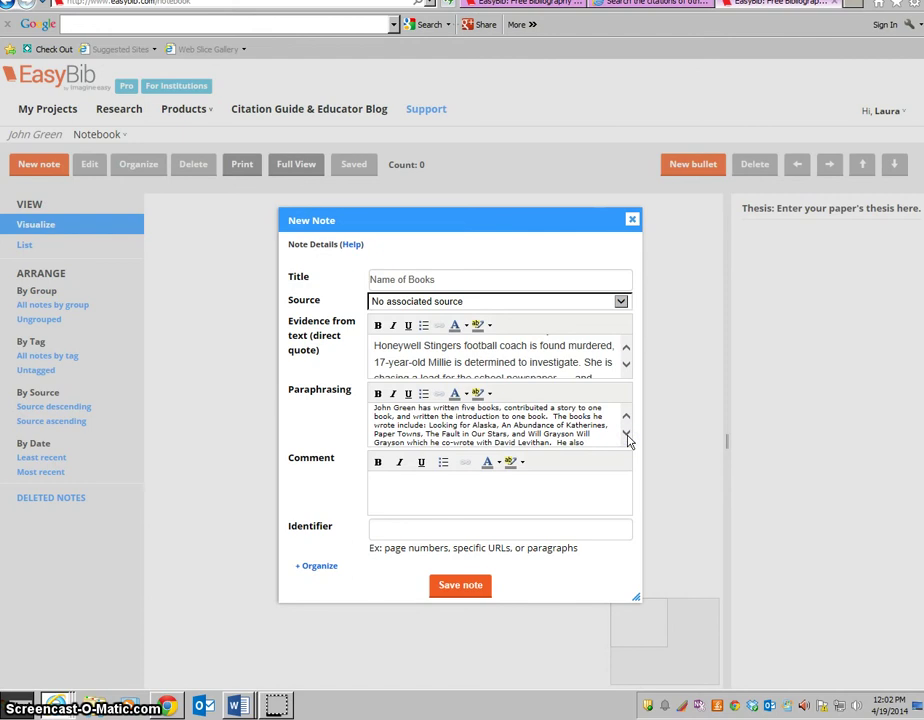
Step: Associate the "Name of Books" note with the 2014 Teen Reads "John Green" source and save the note
click(627, 436)
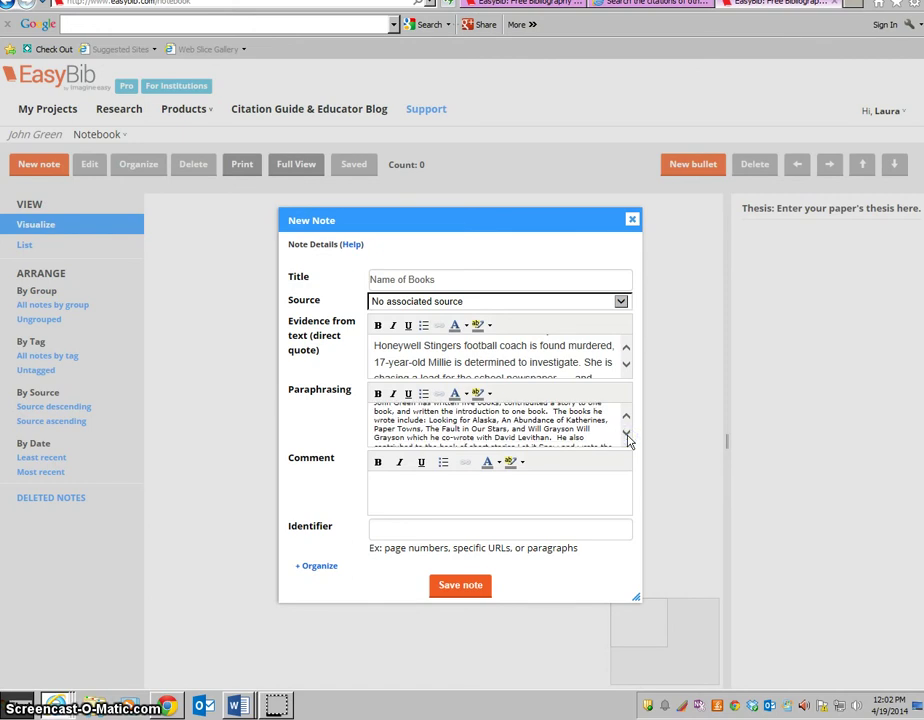
click(627, 436)
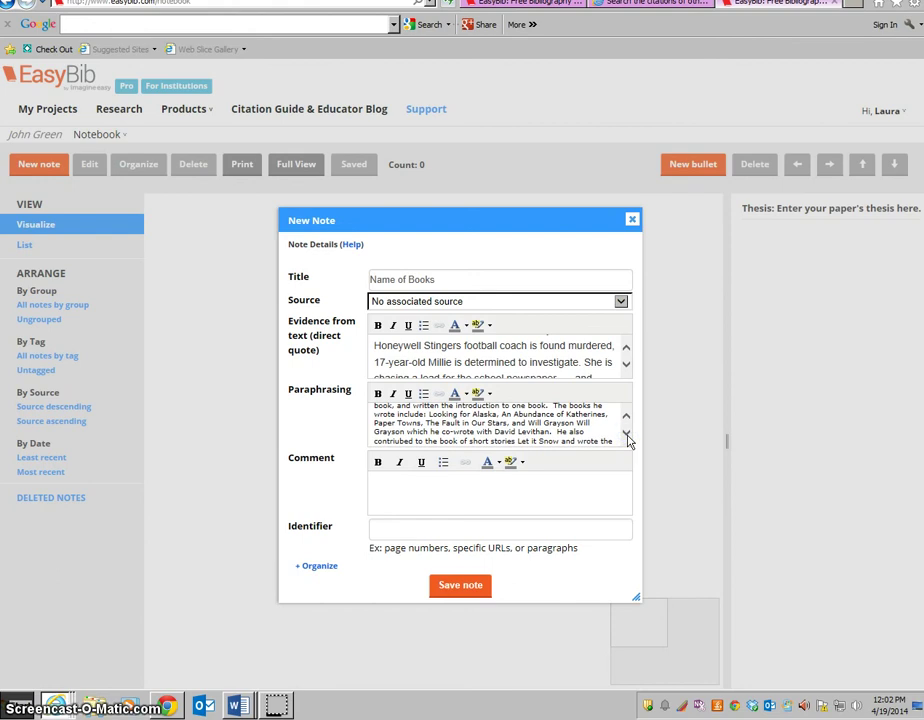
click(627, 436)
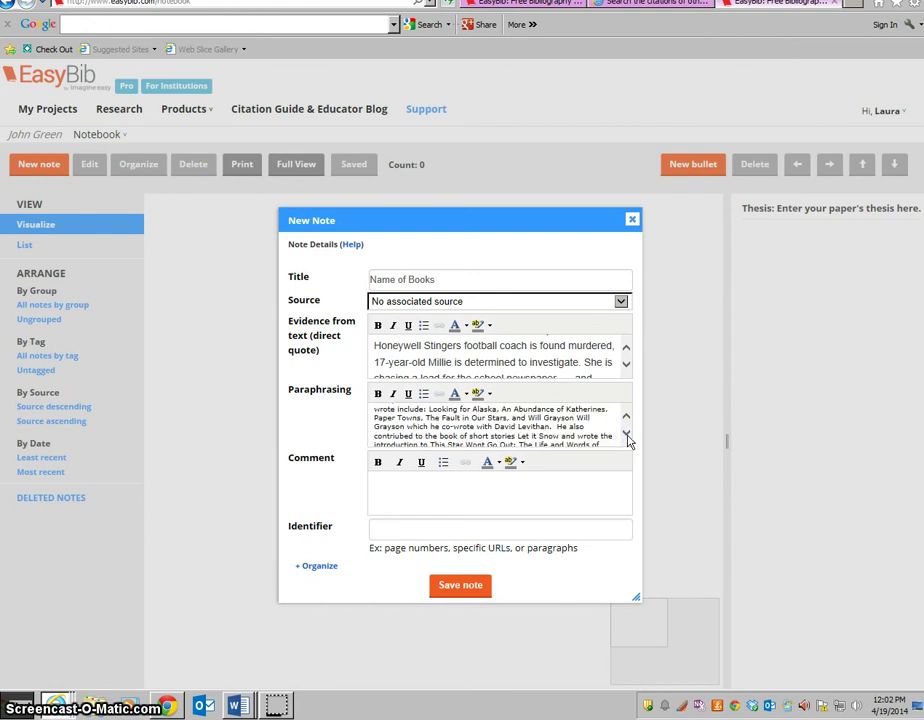
click(627, 437)
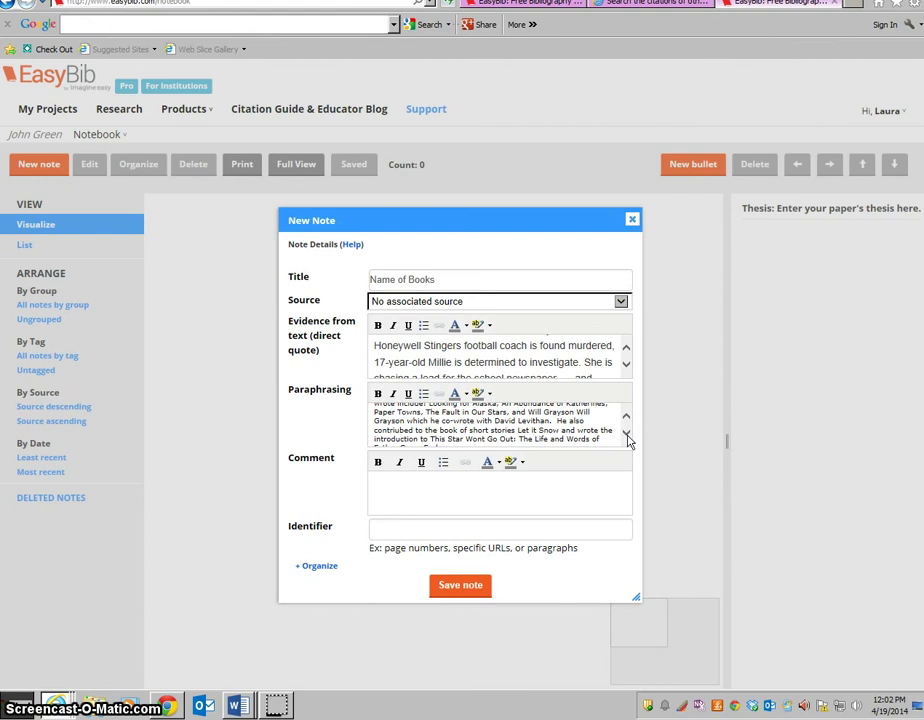
click(627, 437)
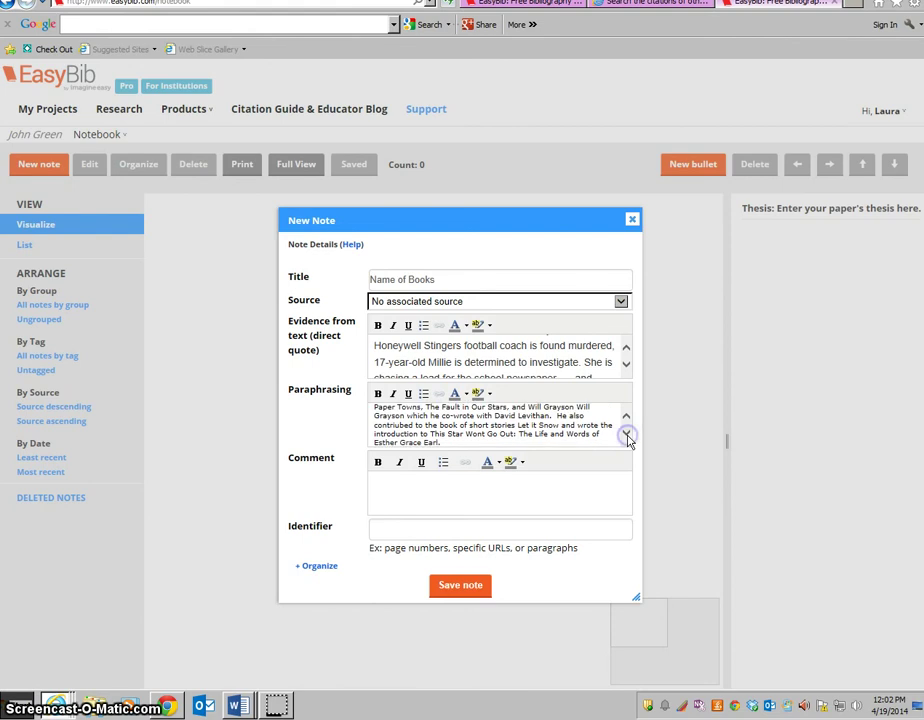
click(627, 437)
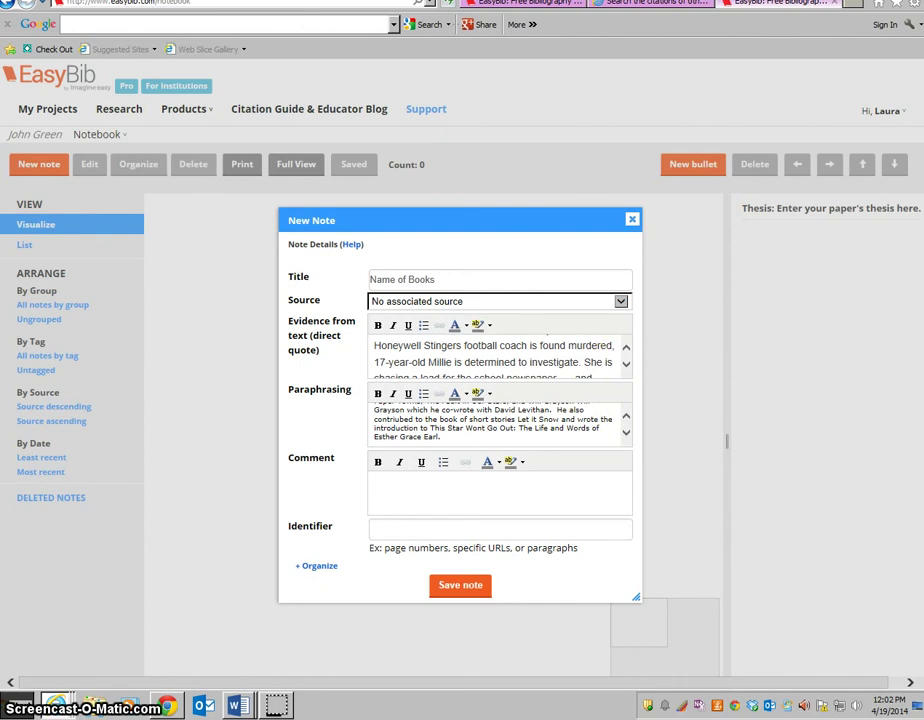
click(418, 302)
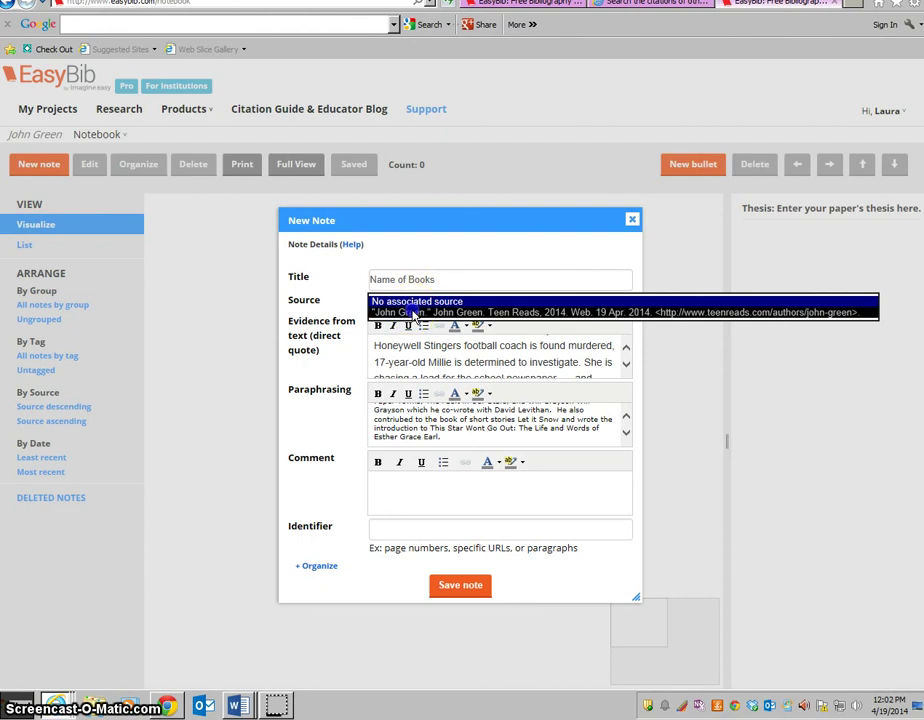
click(413, 313)
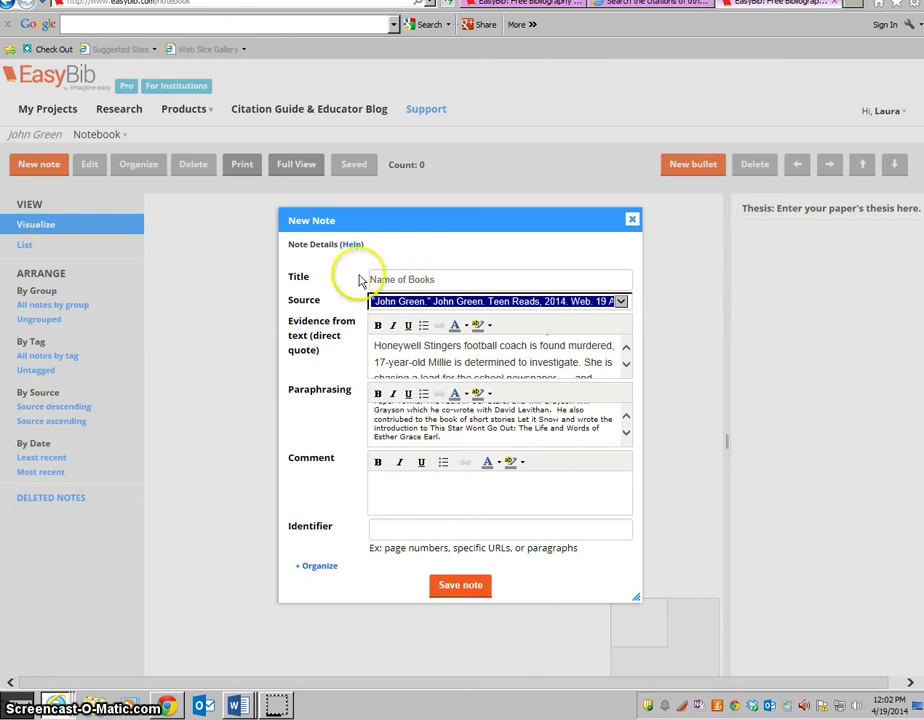
drag(283, 303, 341, 305)
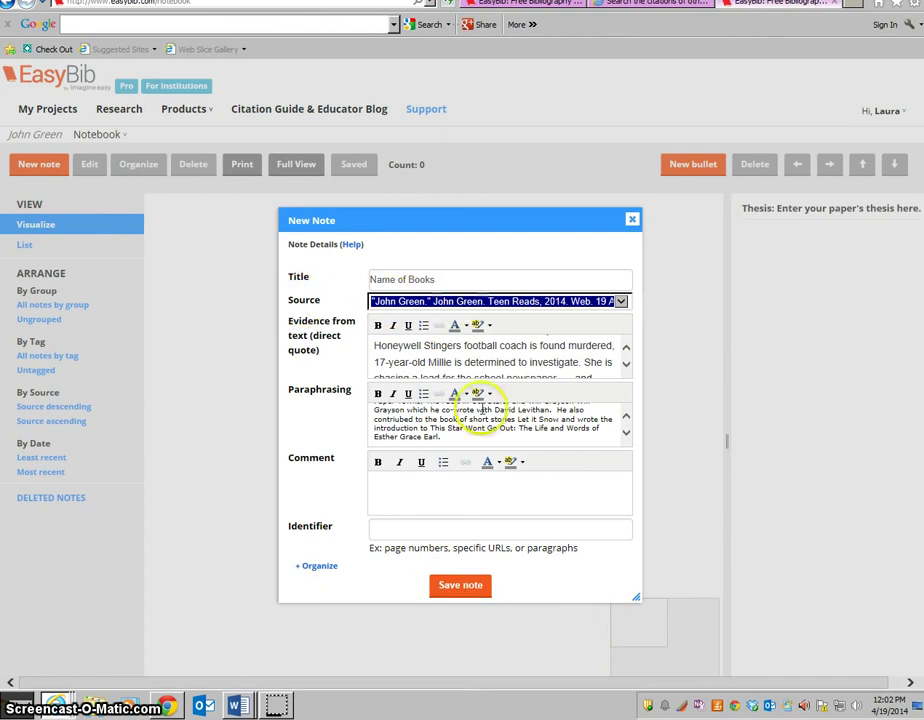
click(452, 588)
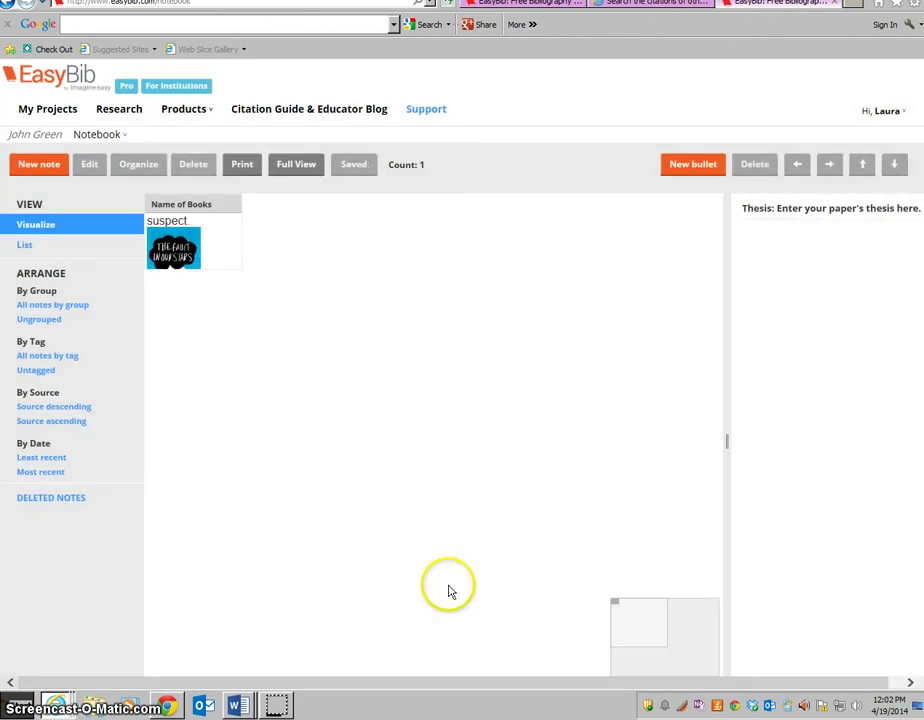
Step: Switch to the "research 101" Word document and add blank lines below "Start a works cited page."
click(234, 706)
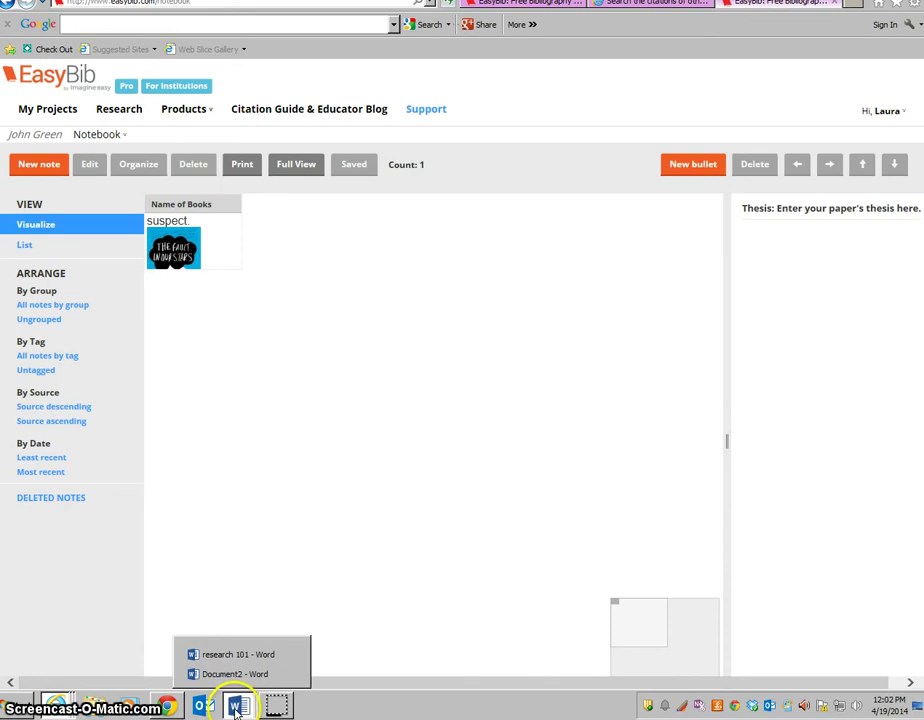
click(231, 655)
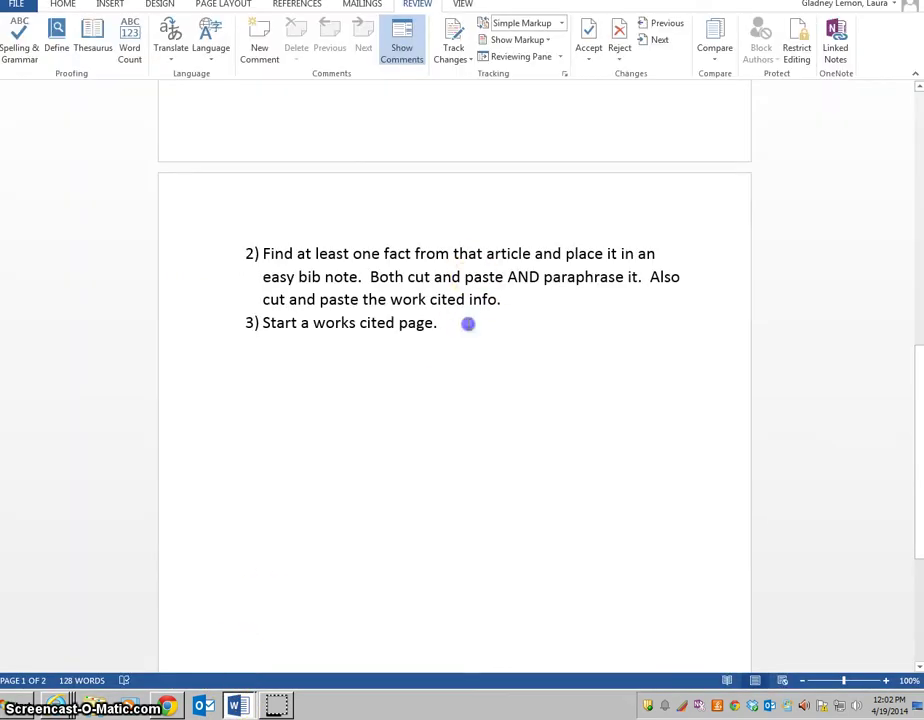
click(468, 323)
key(Return)
key(Return)
key(Return)
key(Return)
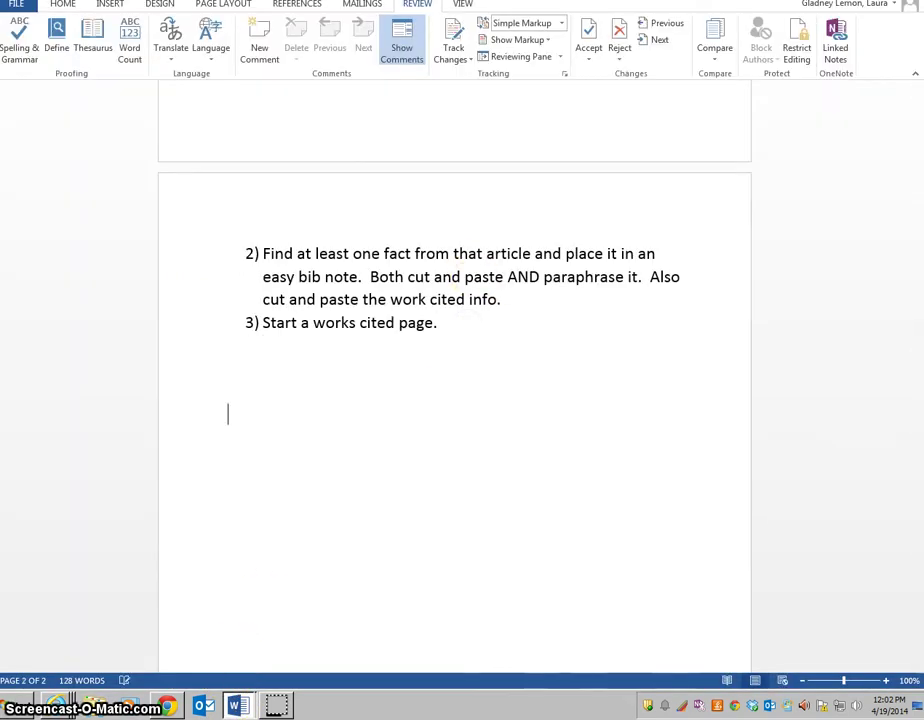
Step: Write "Find at least one article using easy bib." below the existing list and number it as item 1)
text(Find at least )
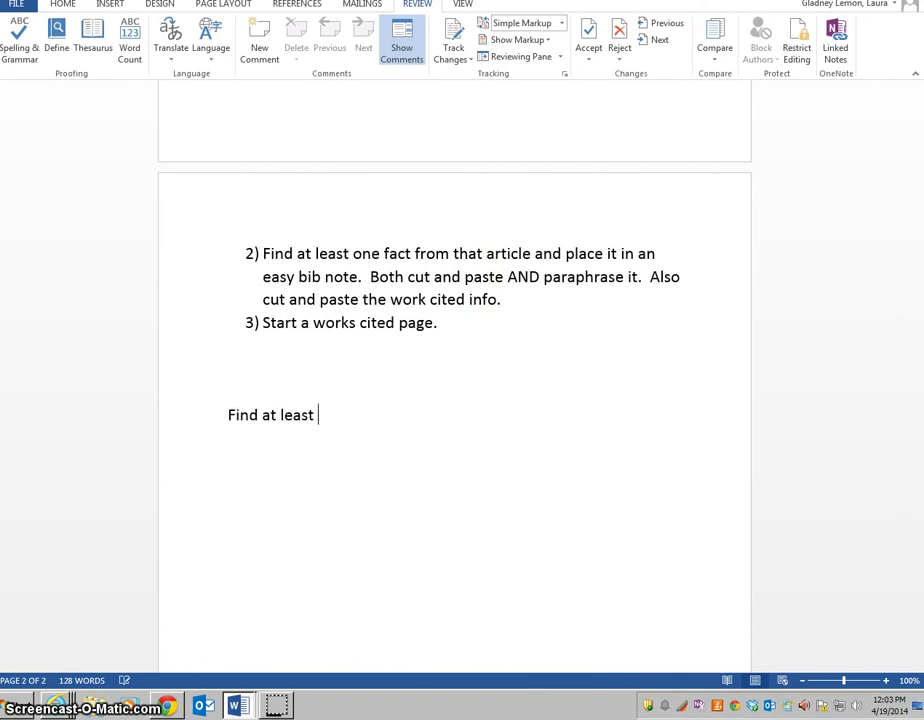
text(on4e a)
key(BackSpace)
key(BackSpace)
key(BackSpace)
key(BackSpace)
text(e )
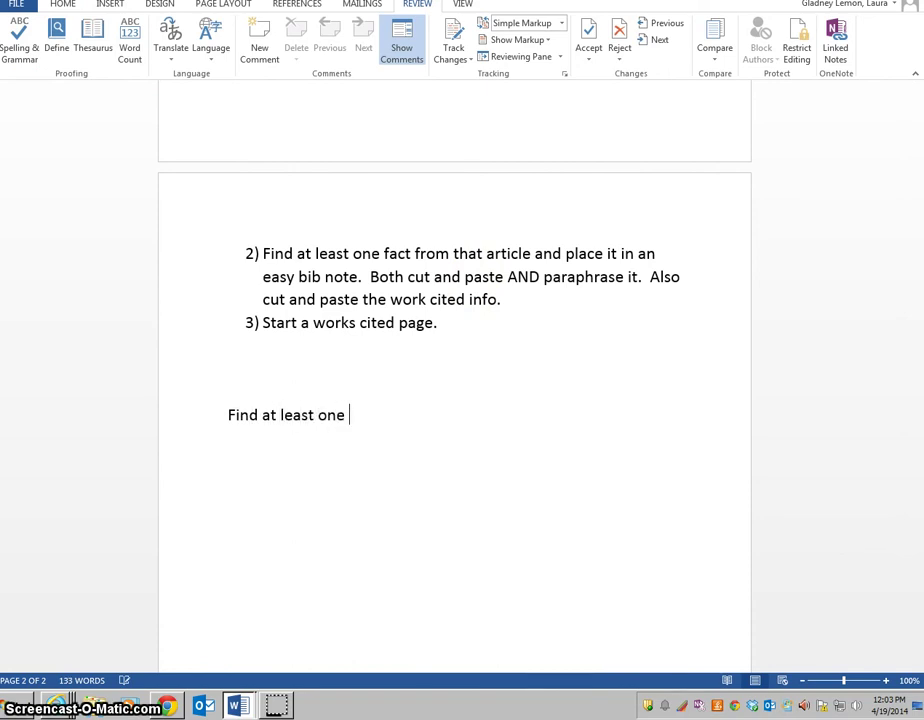
text(article using easy bib)
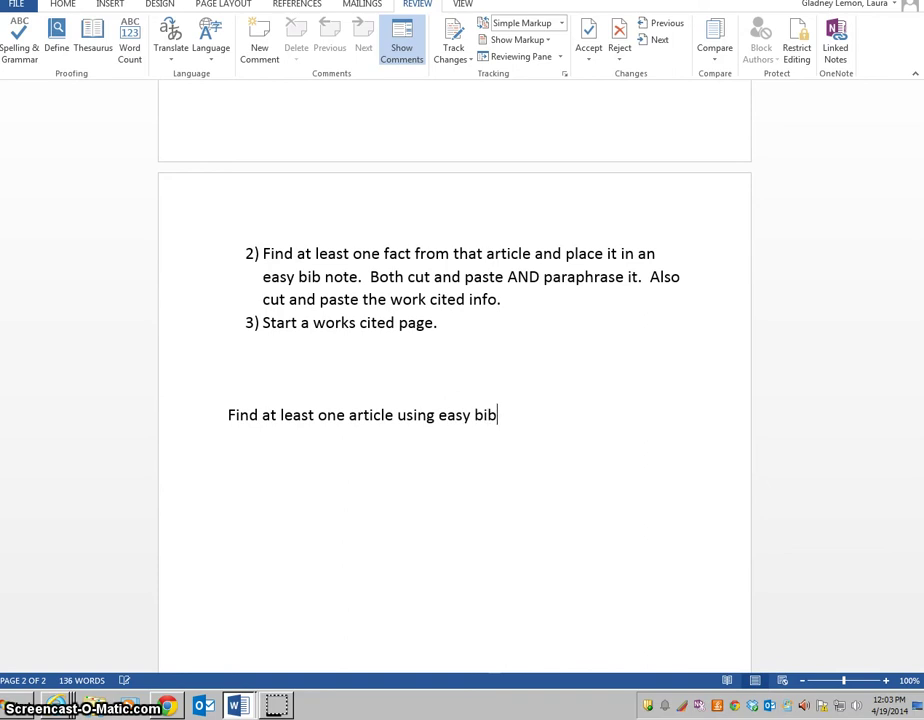
text(.)
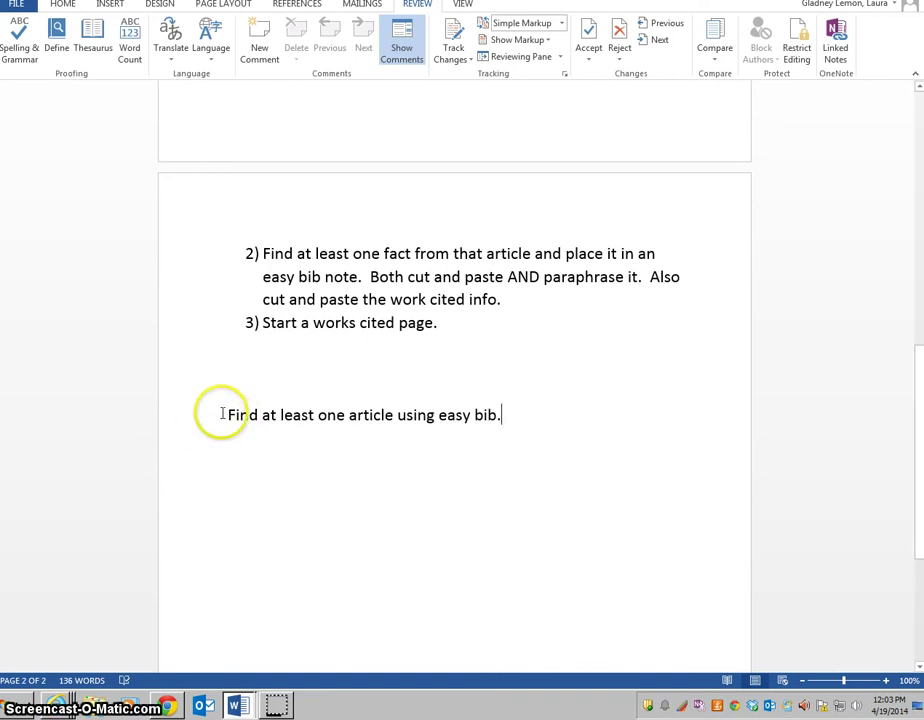
click(224, 414)
text(1))
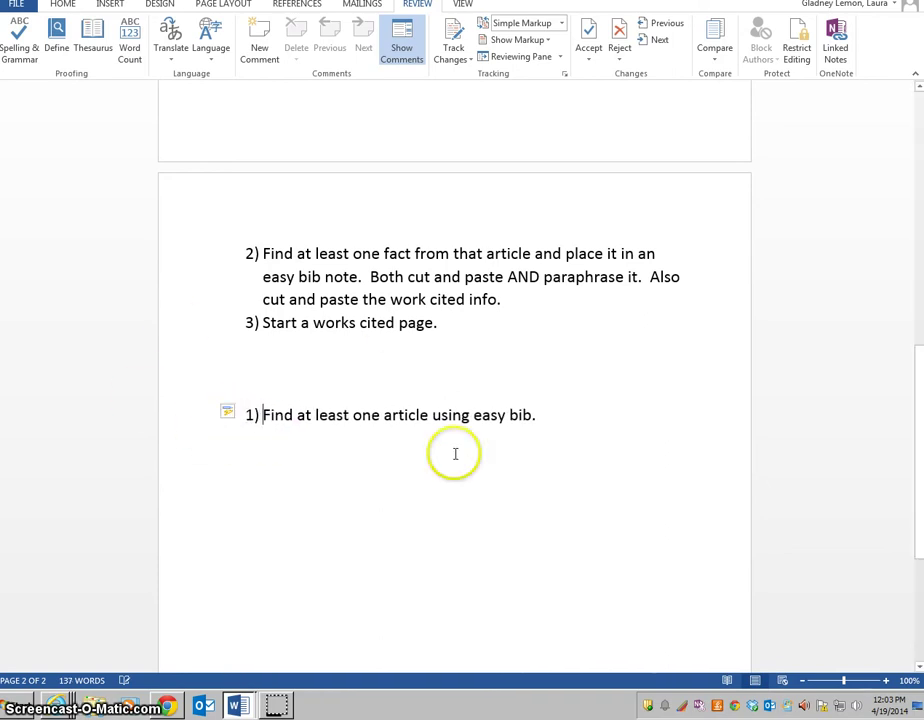
Step: Add a second list item reading "Add that article to easybib's bibliography"
click(557, 409)
key(Return)
text(Ad)
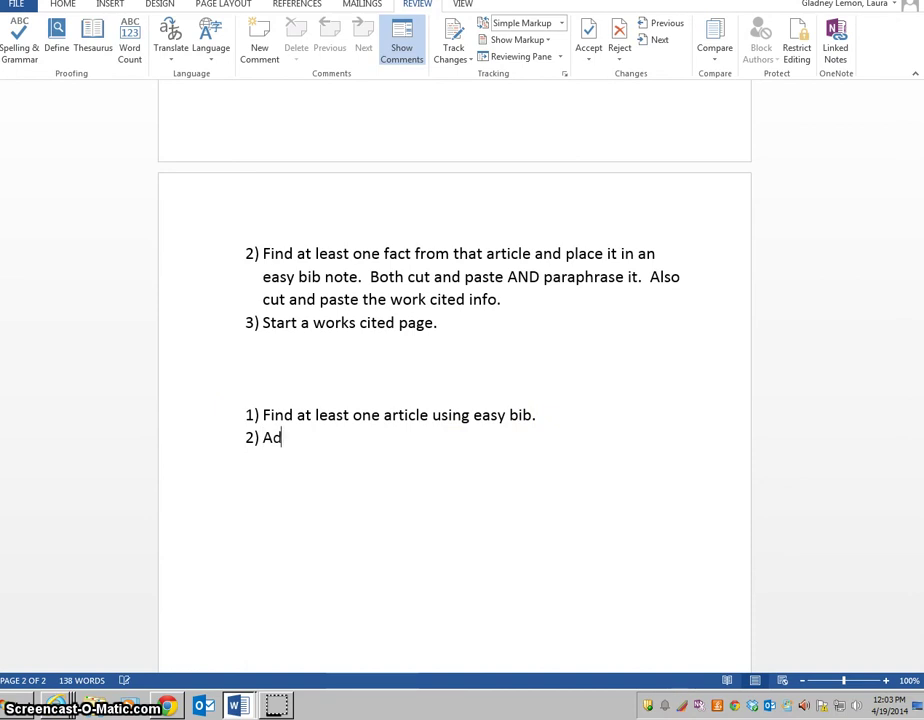
text(d that article t)
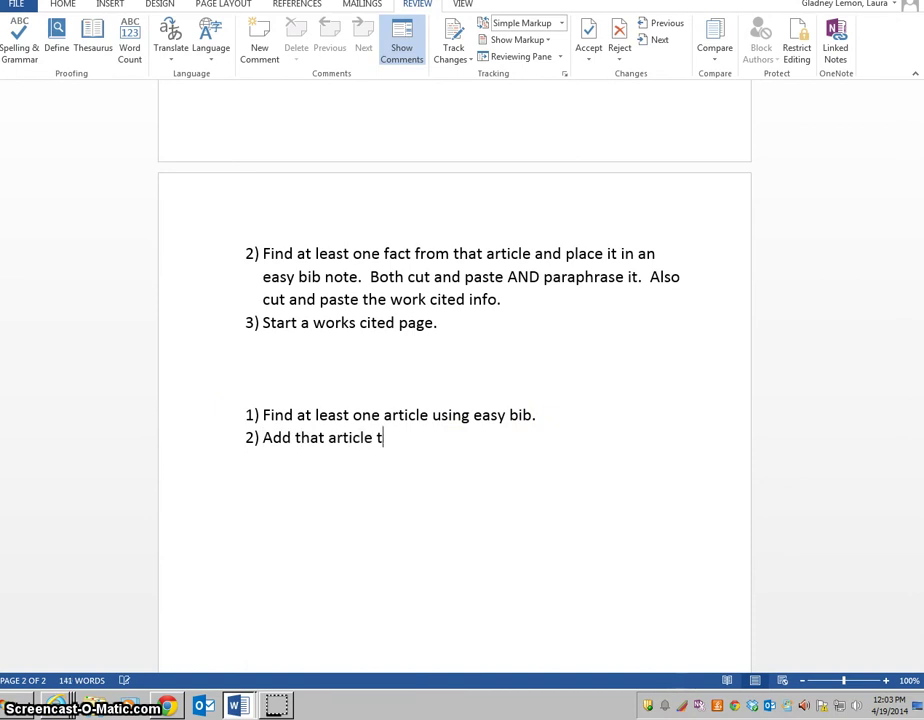
text(o easy)
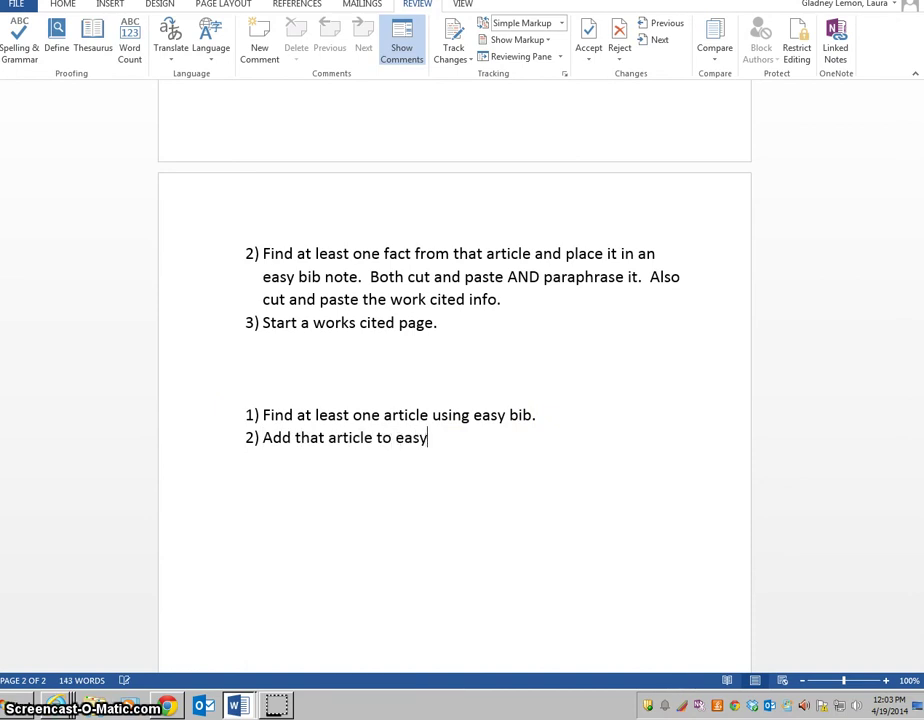
text(bib 's bibli)
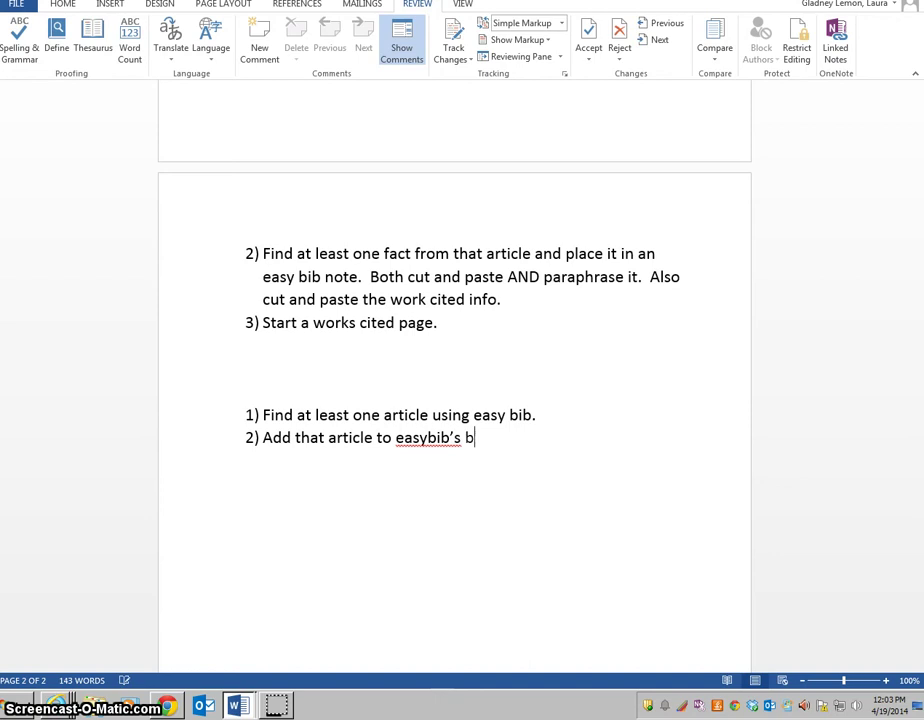
text(ography)
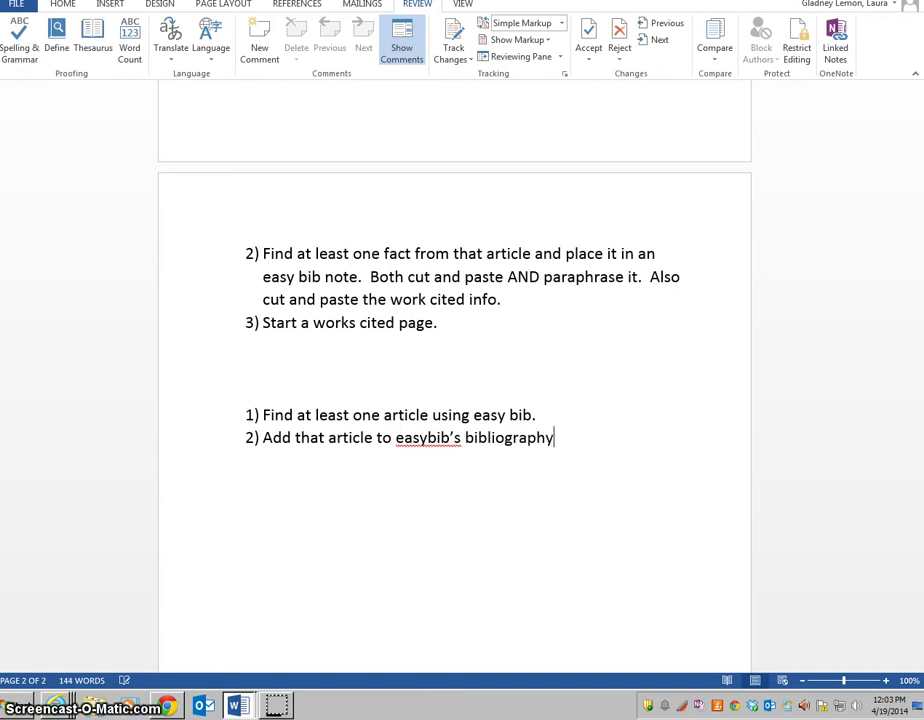
Step: Add a third list item reading "Create a note using easybib", with easybib as one word
key(Return)
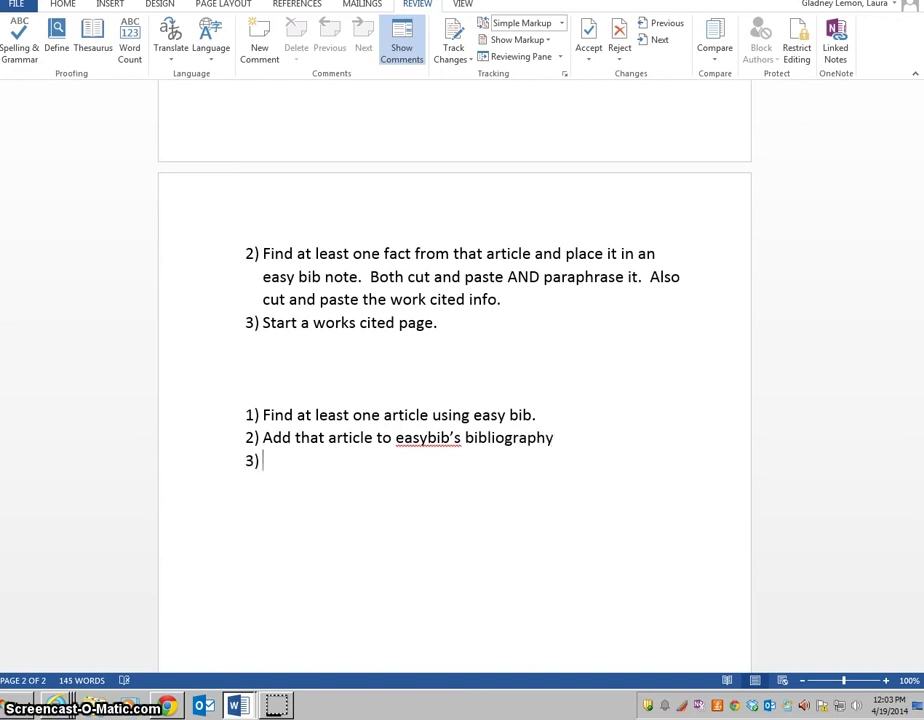
text(Create a note using easy bib)
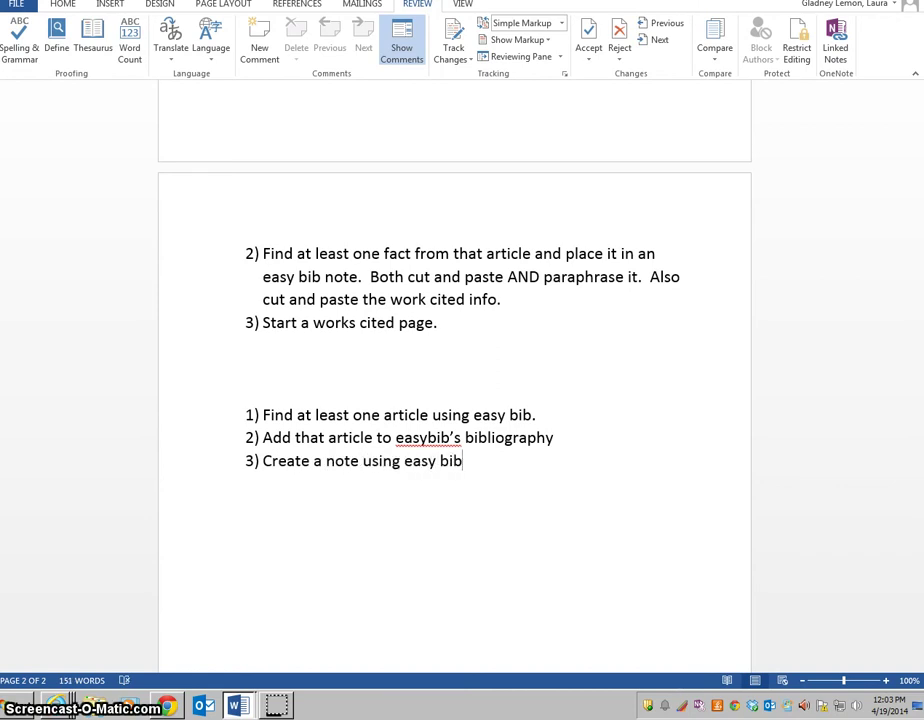
key(BackSpace)
key(BackSpace)
key(BackSpace)
key(BackSpace)
text(bib)
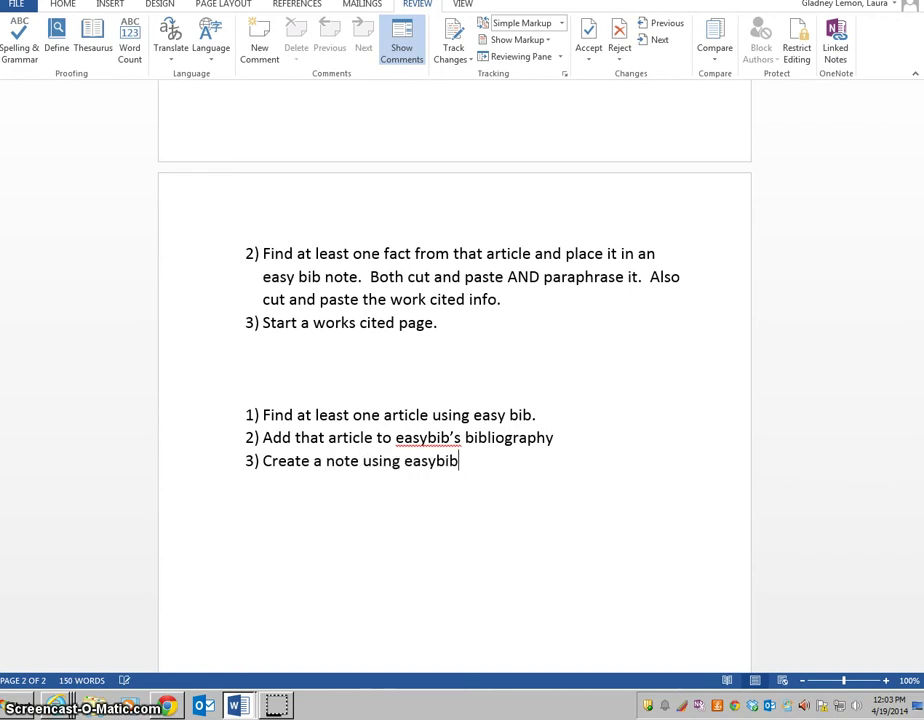
Step: End the third item's first sentence with a period and add "Be sure to associate the source and paraphrase your sentence."
text(.  Be)
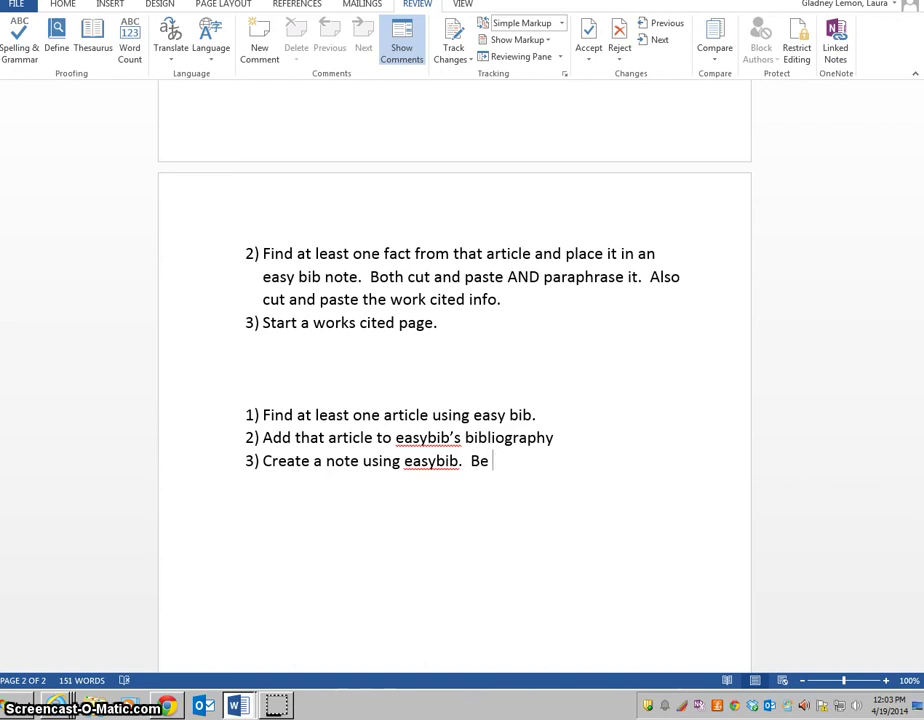
text( sure to associate)
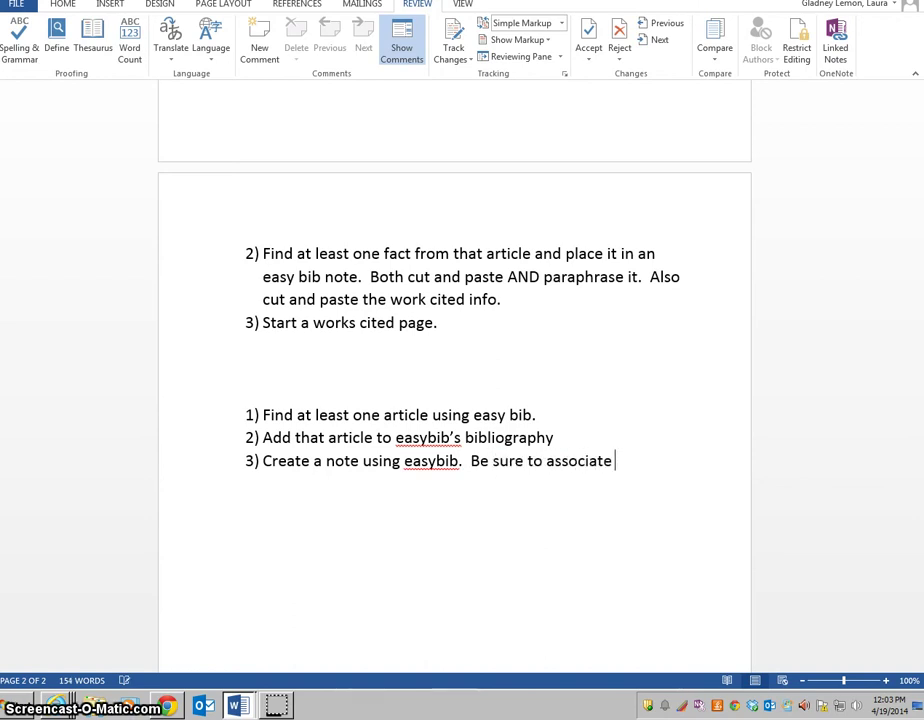
text( the source and )
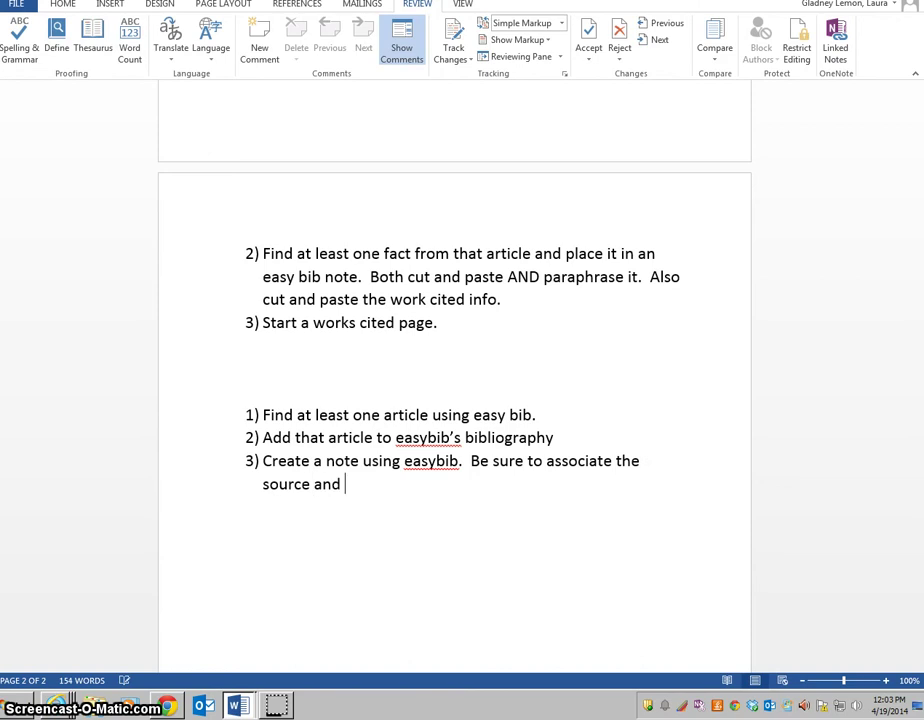
text(paraphgrase)
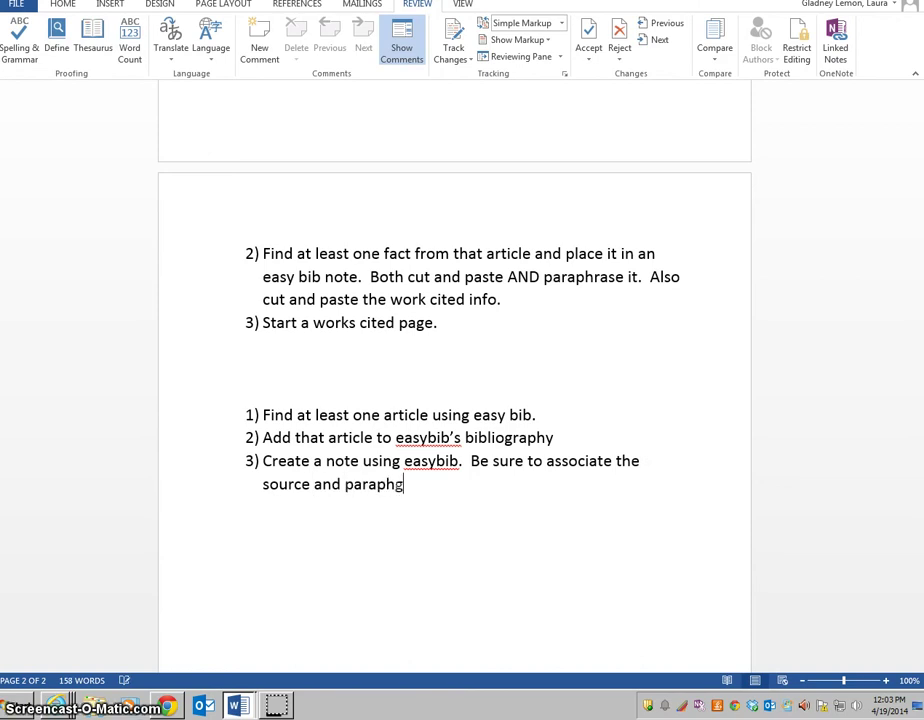
key(BackSpace)
key(BackSpace)
key(BackSpace)
key(BackSpace)
key(BackSpace)
key(BackSpace)
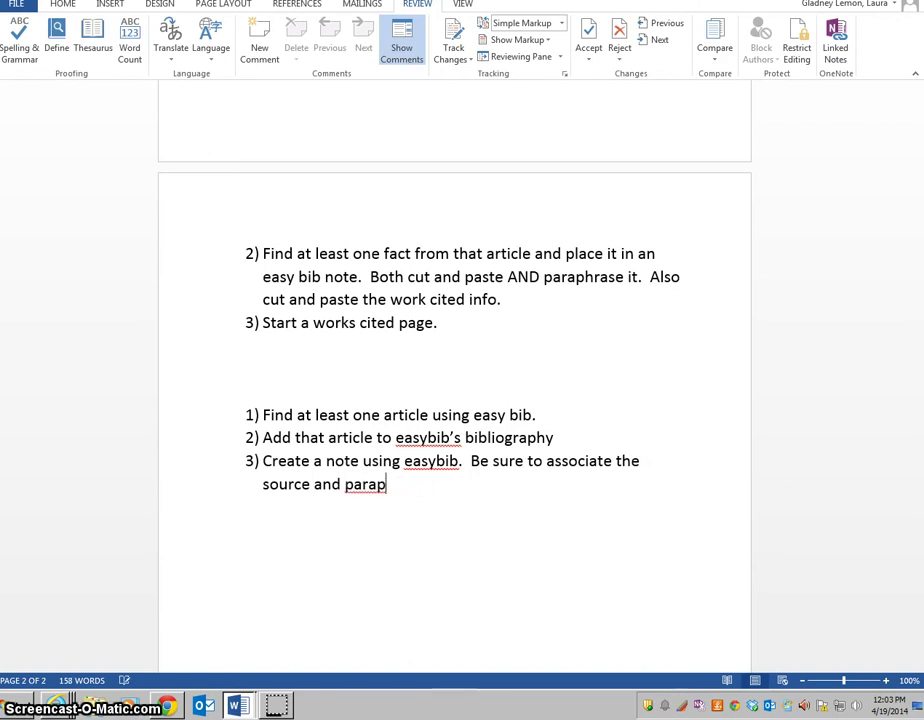
text(hrase your senta)
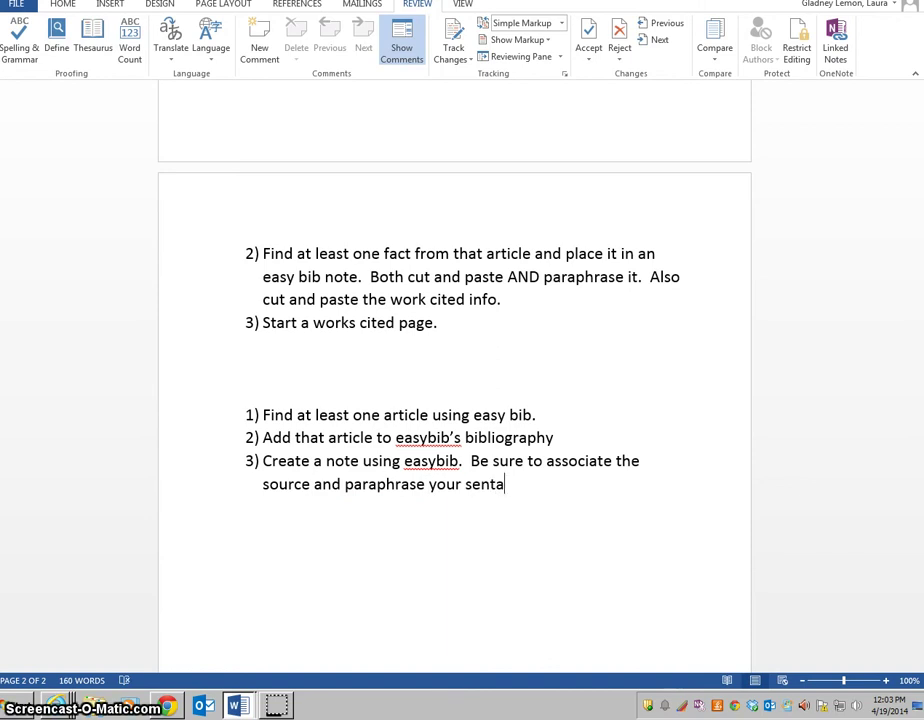
text(a)
key(BackSpace)
text(nce.)
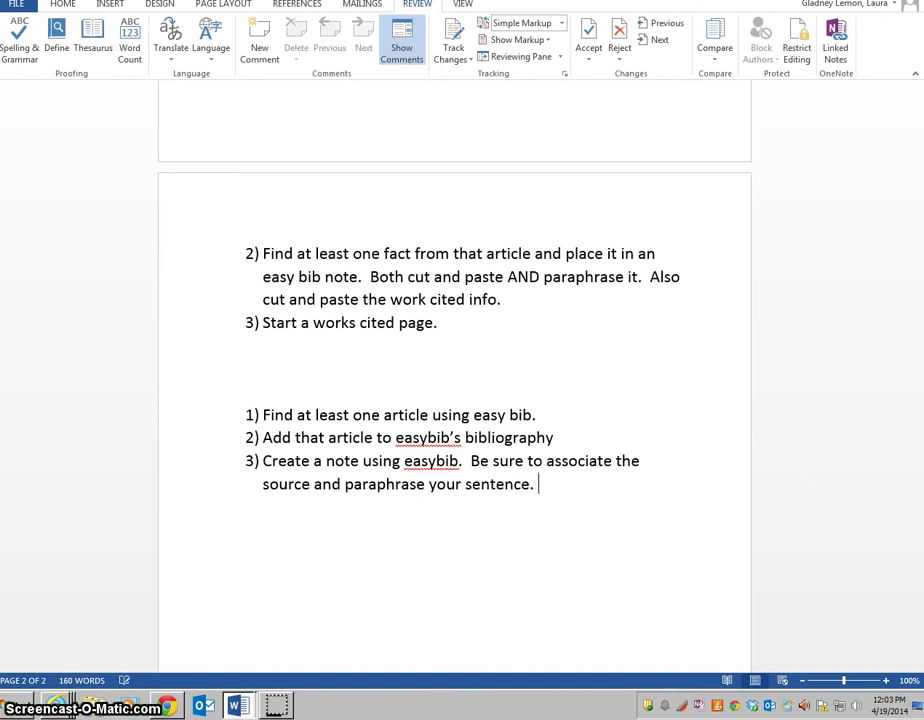